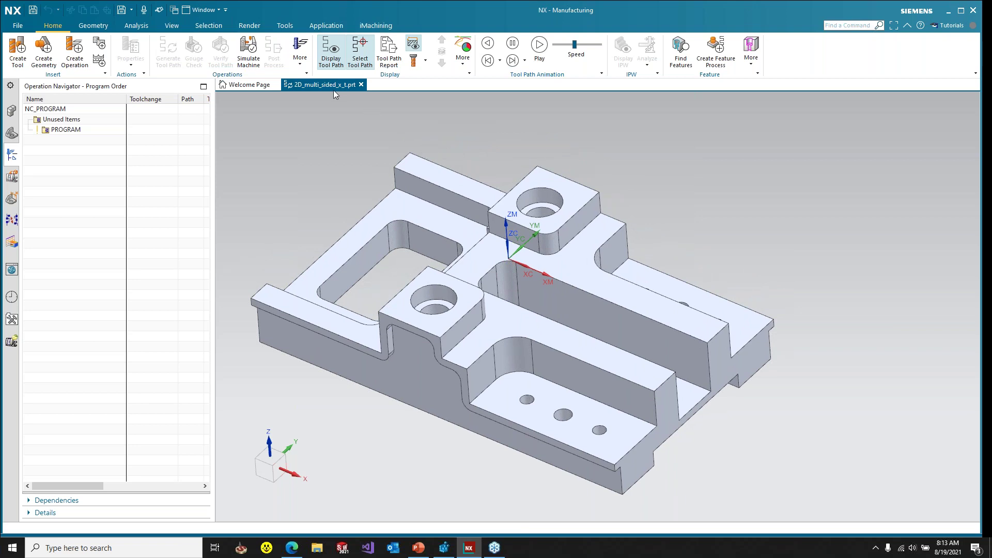
- Show the iMachining commands and switch the Operation Navigator to Geometry View
{"action": "left_click", "coordinate": [374, 26]}
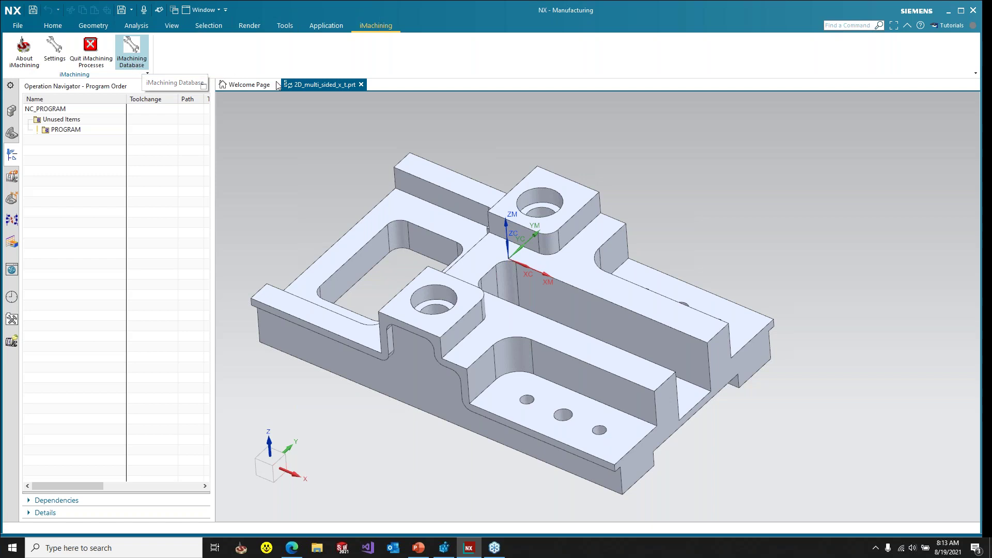
{"action": "right_click", "coordinate": [100, 143]}
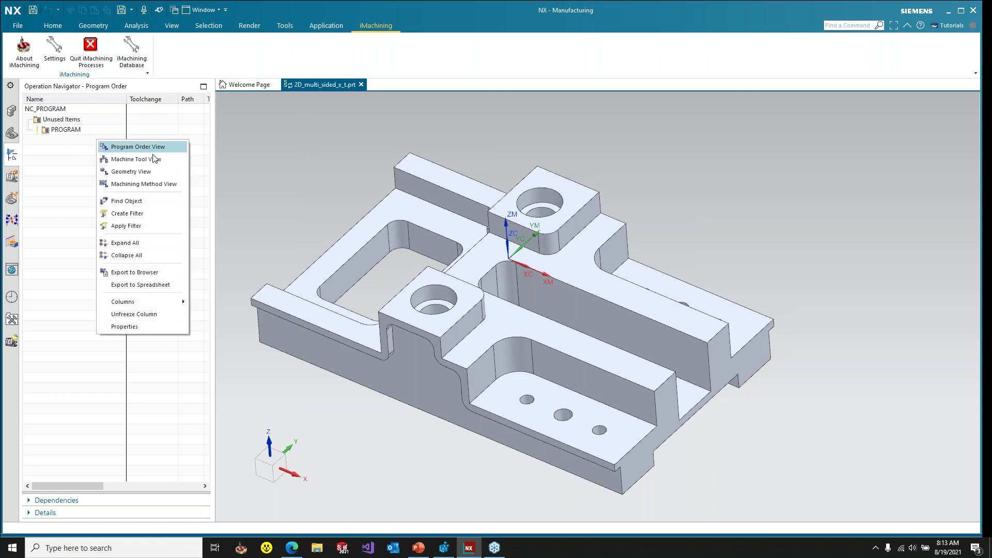
{"action": "left_click", "coordinate": [156, 168]}
- Insert an iMachining 2D operation of type imachining under WORKPIECE, keeping the name IMACHINING_2D
{"action": "left_click", "coordinate": [75, 141]}
{"action": "right_click", "coordinate": [75, 141]}
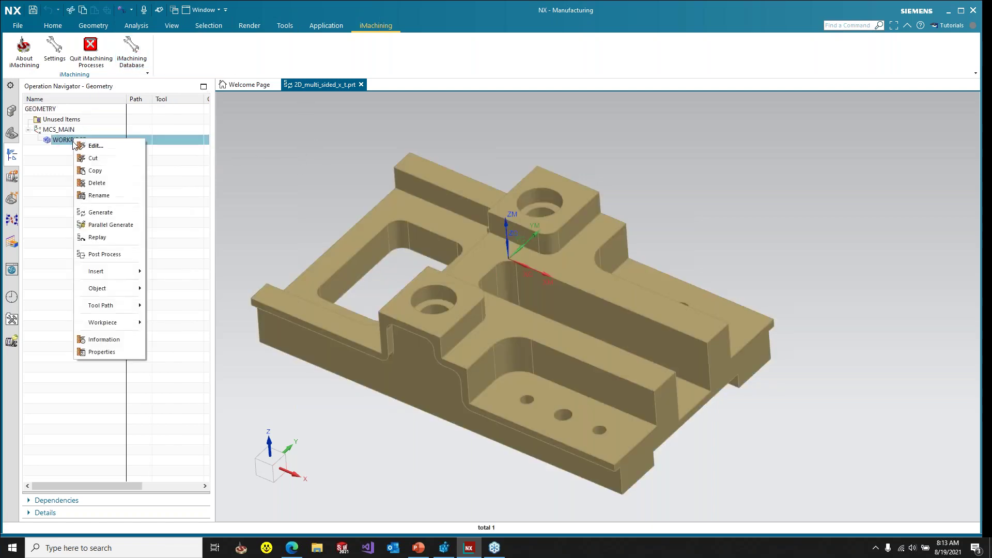
{"action": "mouse_move", "coordinate": [114, 275]}
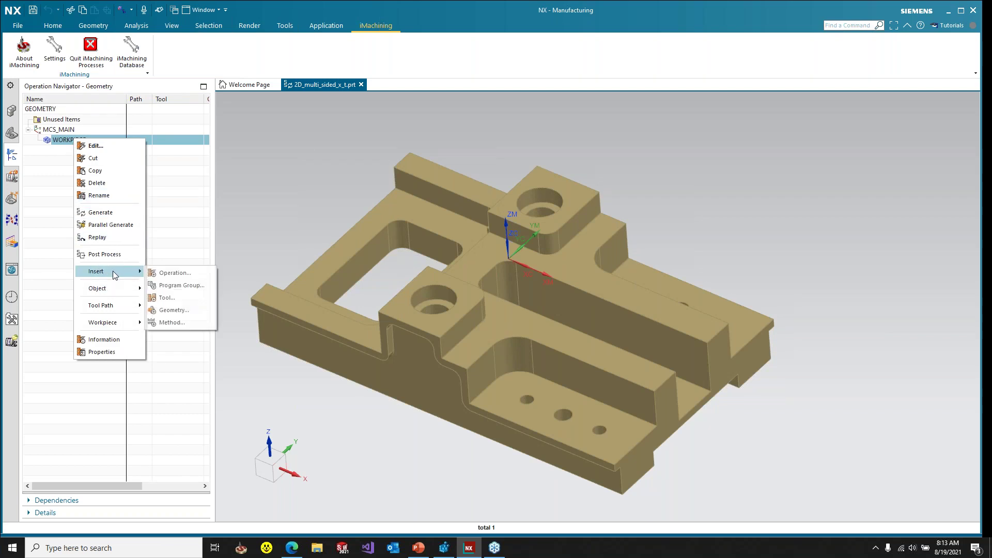
{"action": "left_click", "coordinate": [156, 274]}
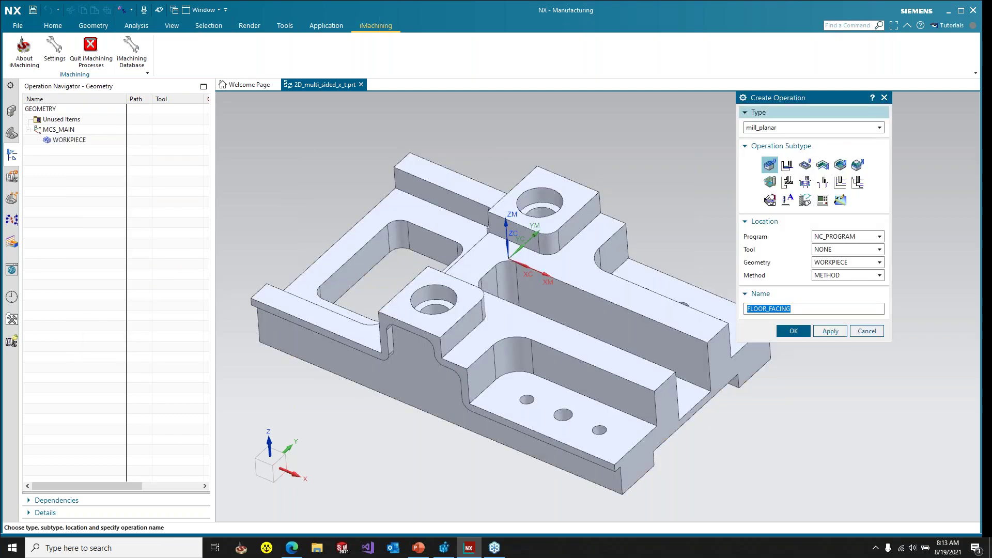
{"action": "left_click", "coordinate": [842, 128]}
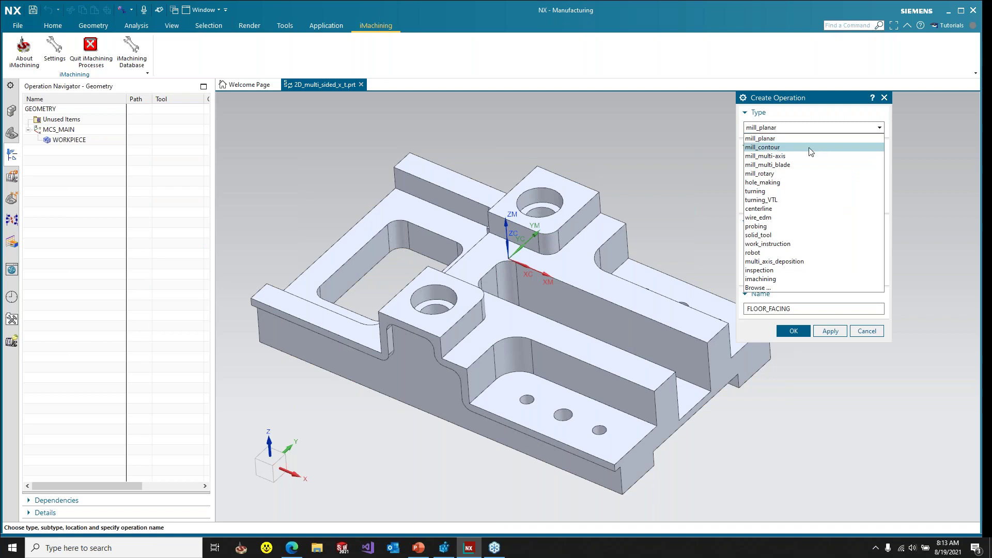
{"action": "left_click", "coordinate": [792, 280]}
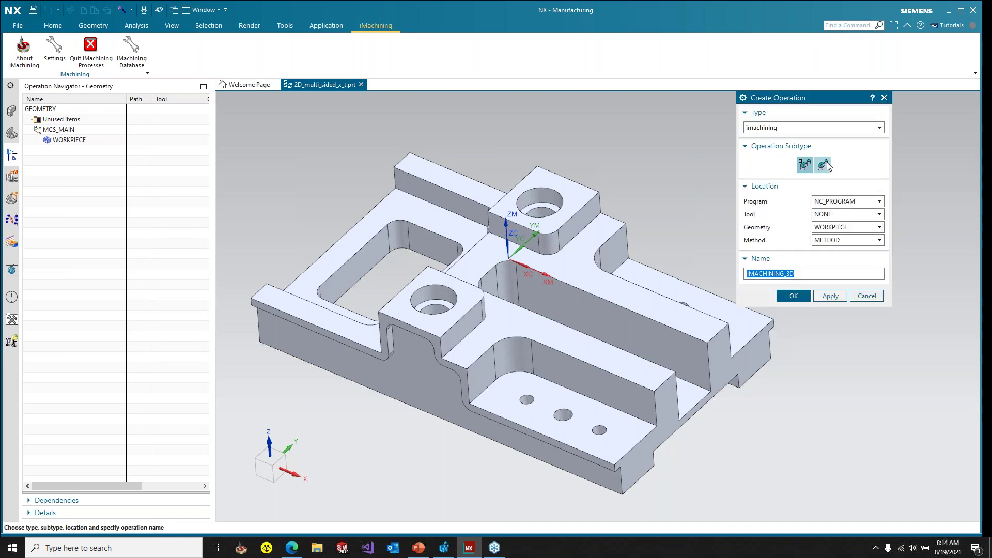
{"action": "mouse_move", "coordinate": [812, 166]}
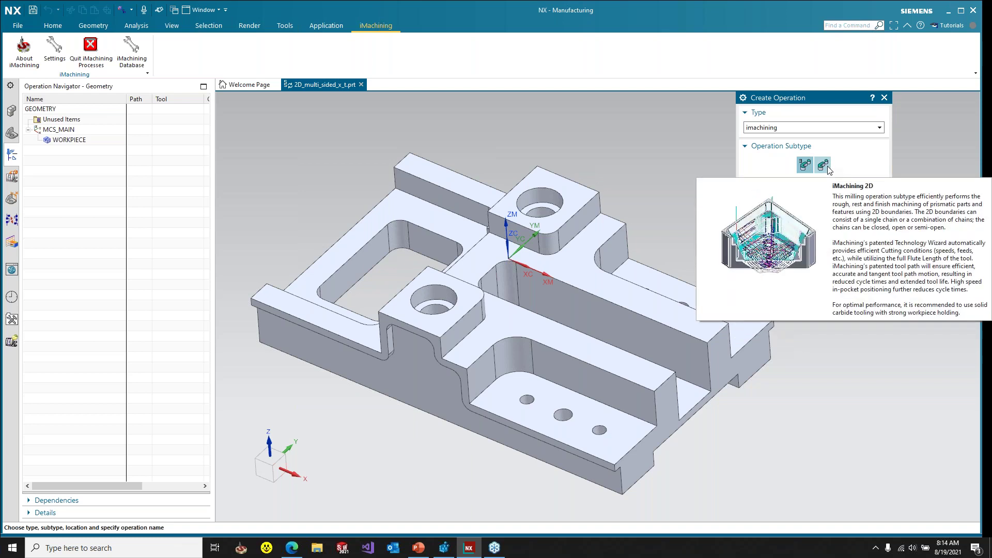
{"action": "left_click", "coordinate": [825, 166]}
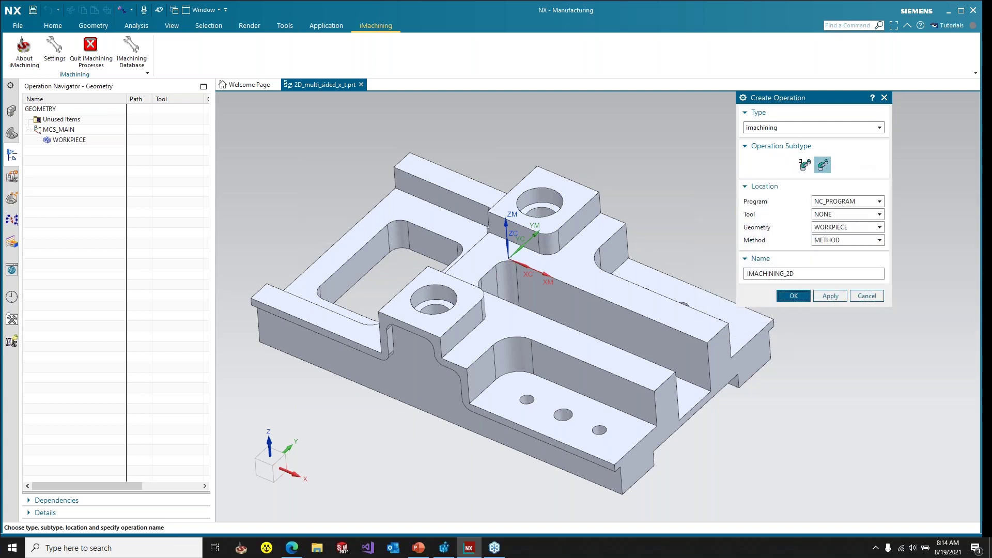
{"action": "left_click", "coordinate": [794, 296]}
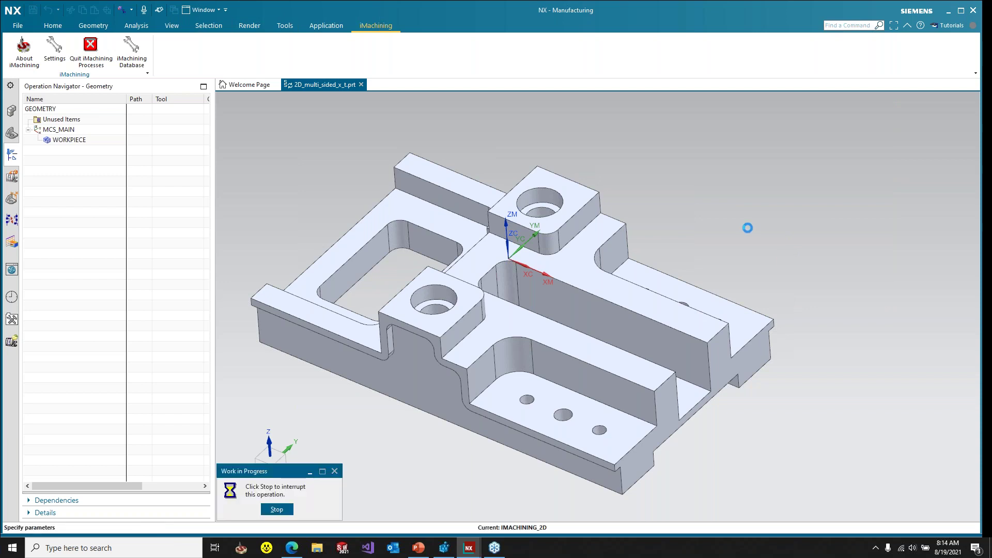
- Assign the MILL (Milling Tool-5 Parameters) tool to the operation and review its dimensions without changing them
{"action": "left_click", "coordinate": [841, 113]}
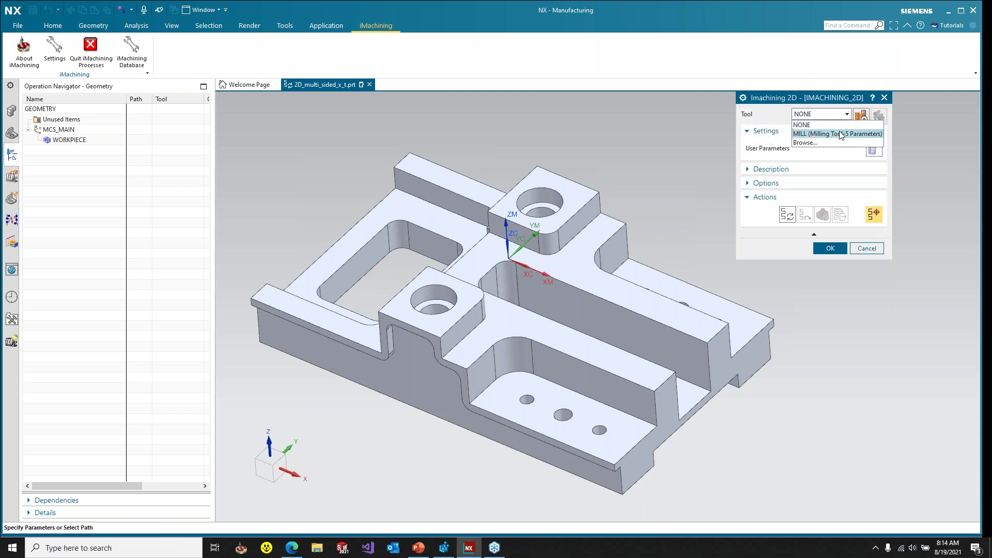
{"action": "left_click", "coordinate": [840, 134]}
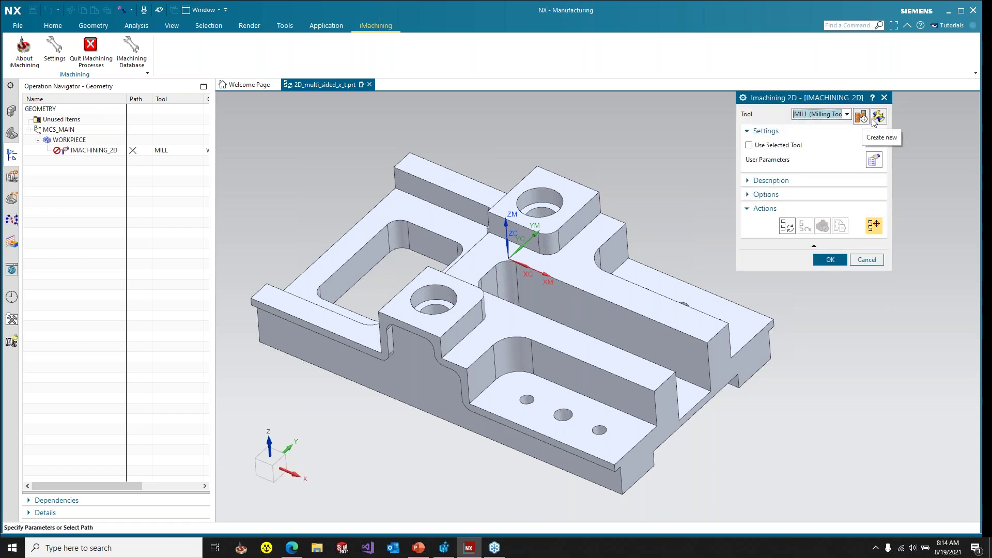
{"action": "left_click", "coordinate": [879, 116]}
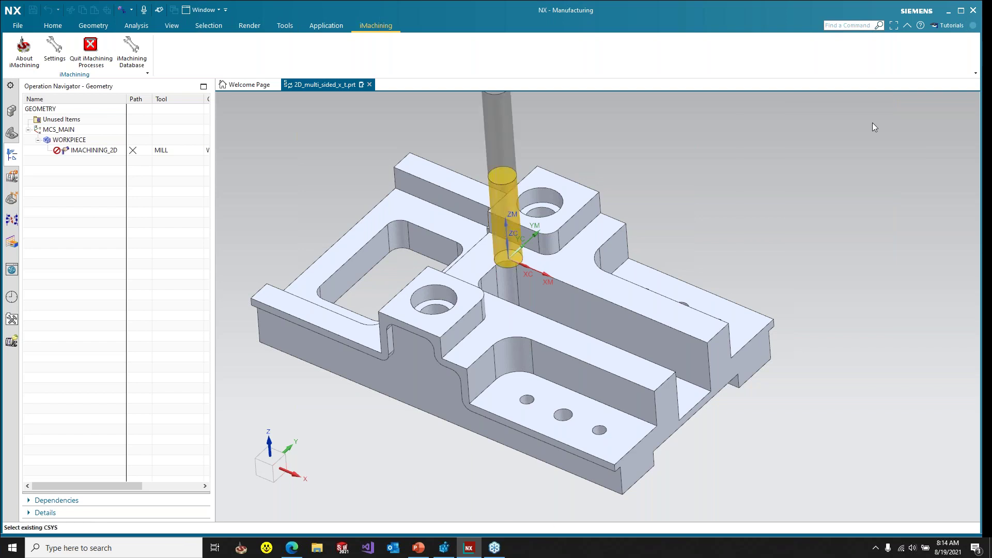
{"action": "middle_click_drag", "start_coordinate": [594, 279], "coordinate": [614, 267]}
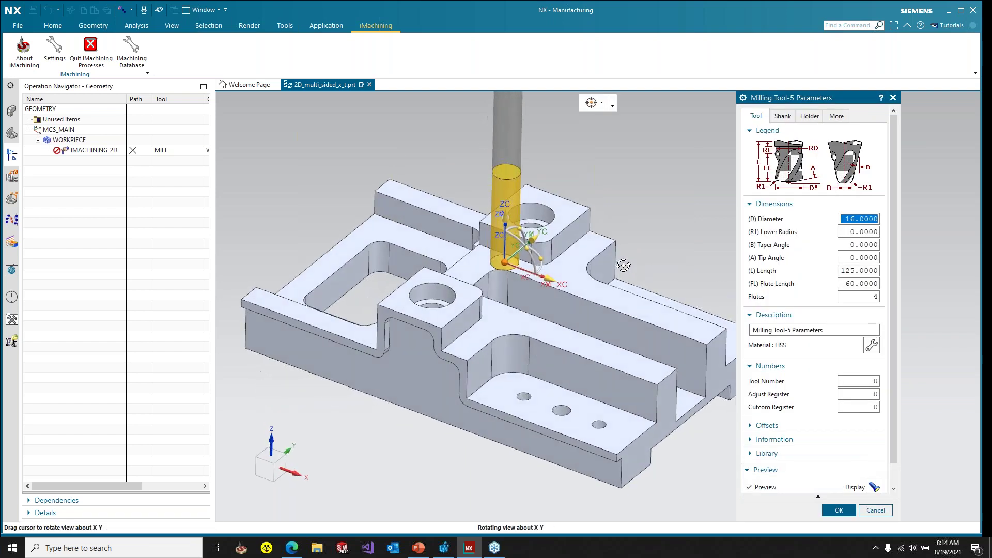
{"action": "scroll", "coordinate": [614, 268], "scroll_direction": "up", "scroll_amount": 3}
{"action": "scroll", "coordinate": [523, 282], "scroll_direction": "down", "scroll_amount": 3}
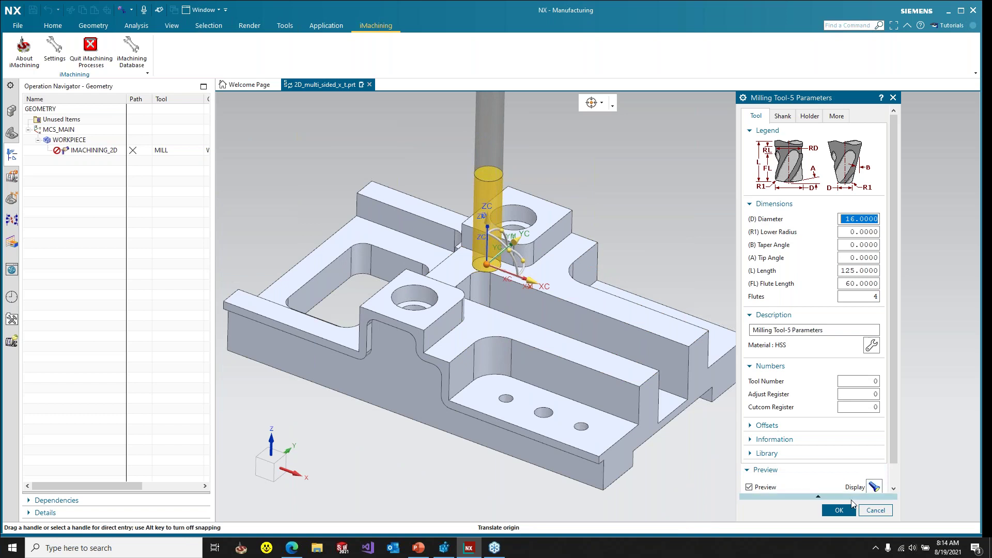
{"action": "left_click", "coordinate": [839, 510]}
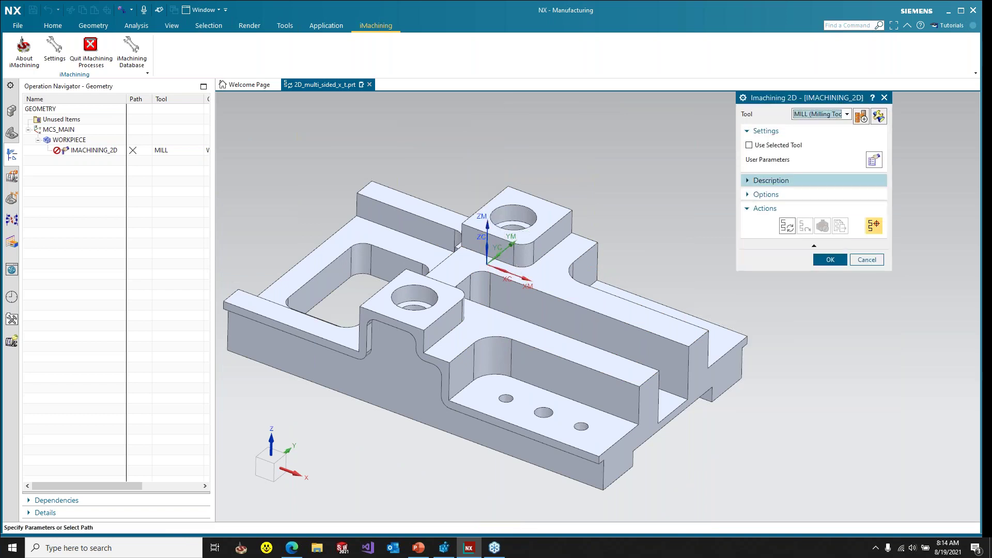
- In the operation's user parameters, use Faces Recognition to specify the pocket floor face with three holes at the part's front corner
{"action": "left_click", "coordinate": [874, 161]}
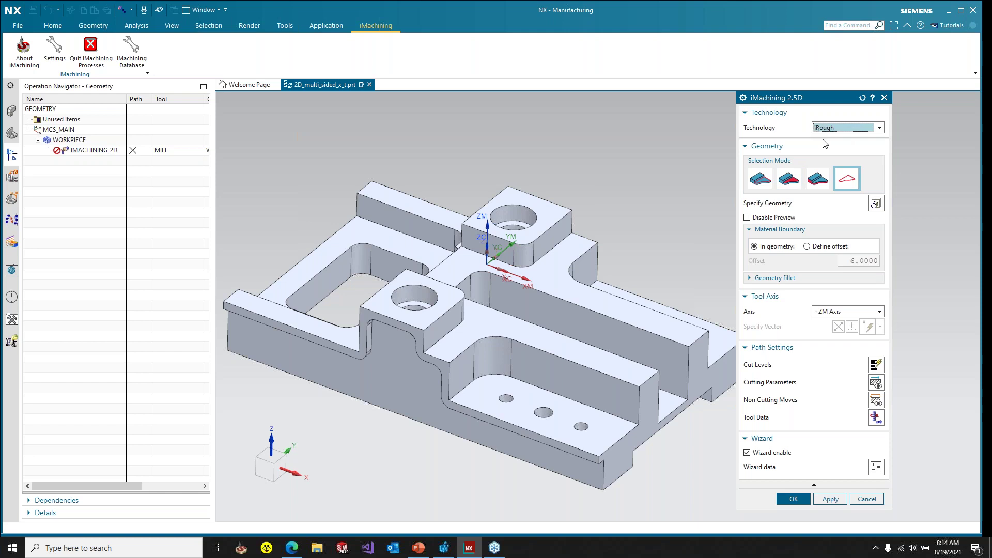
{"action": "left_click", "coordinate": [789, 178]}
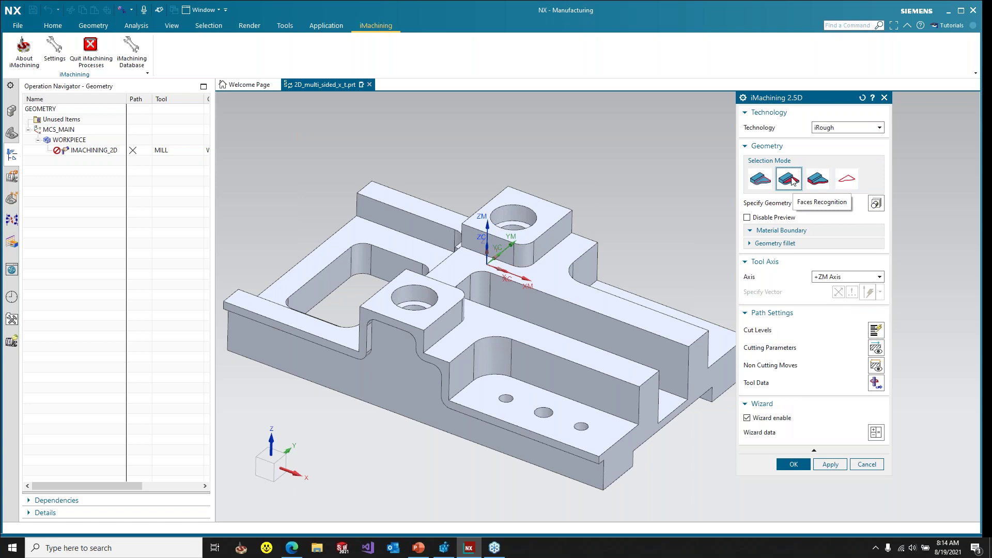
{"action": "left_click", "coordinate": [874, 205]}
{"action": "left_click", "coordinate": [563, 419]}
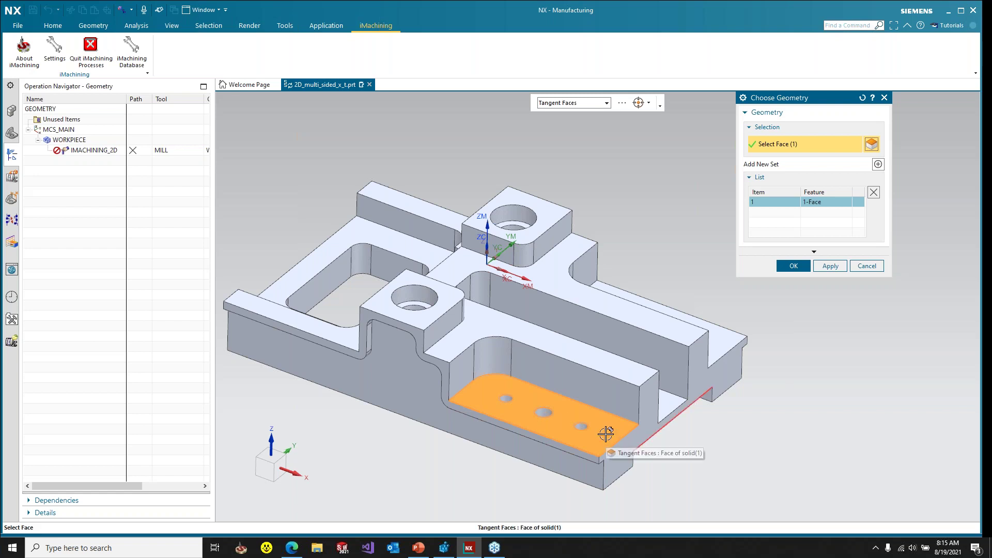
{"action": "left_click", "coordinate": [792, 267]}
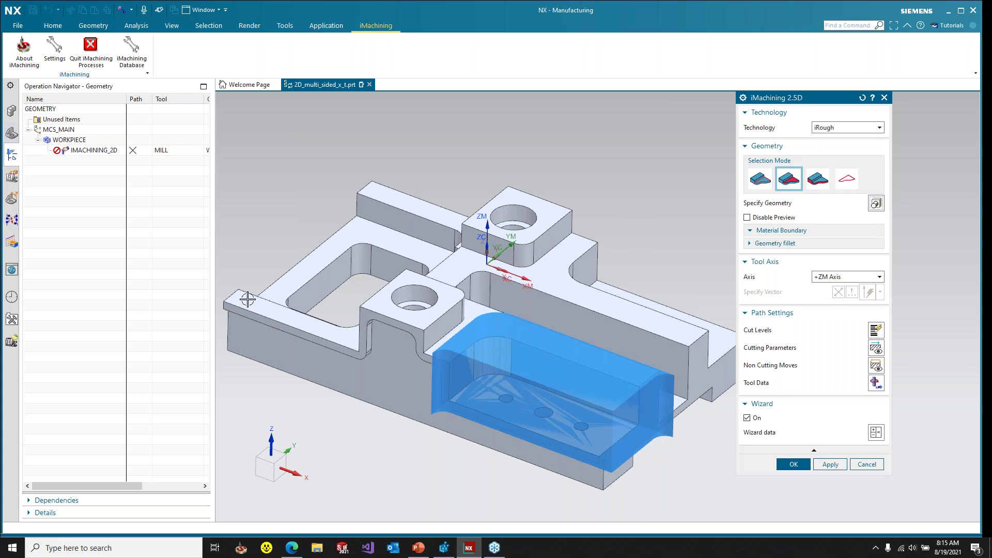
- Temporarily show the first bounding body in Feature Group (4) and examine how the pocket's machining area preview extends to the stock
{"action": "left_click", "coordinate": [12, 136]}
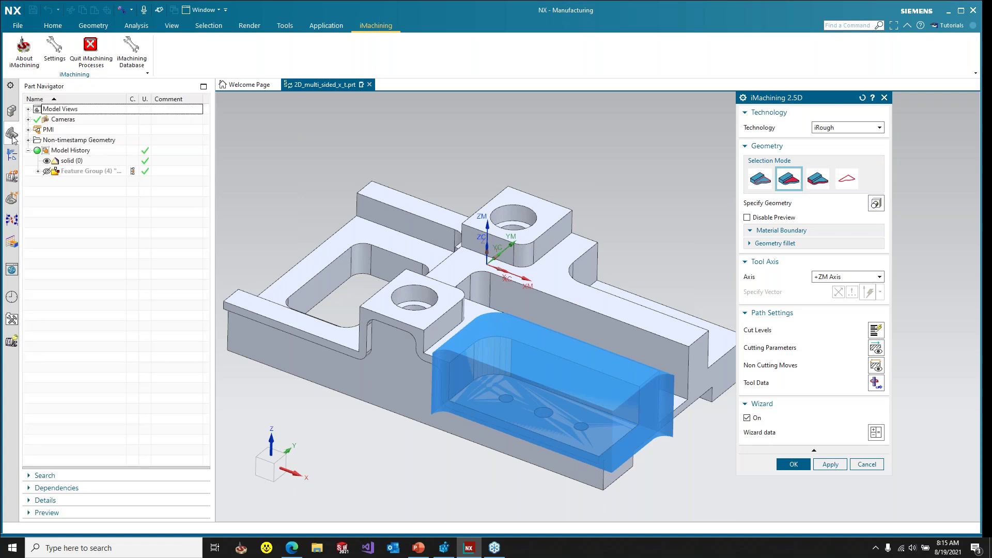
{"action": "left_click", "coordinate": [37, 171]}
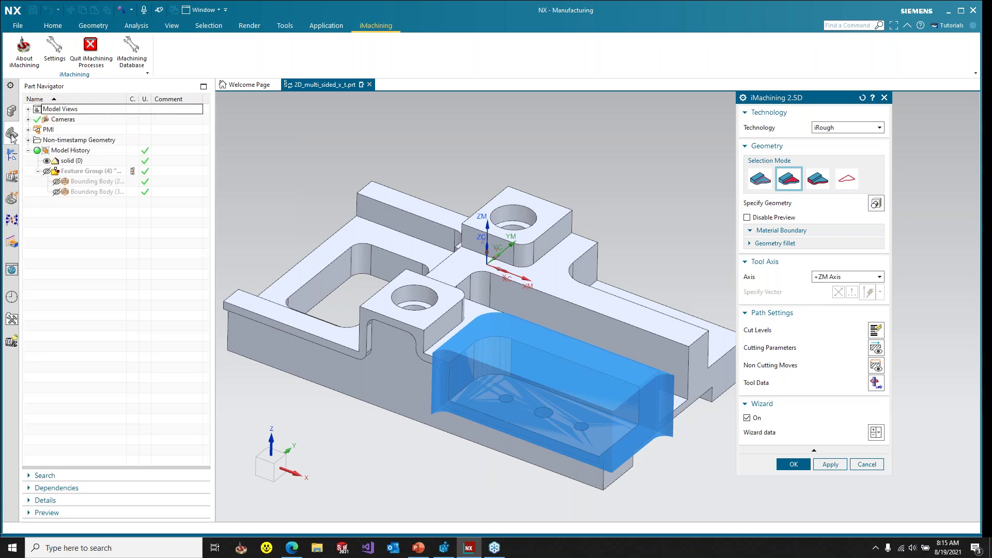
{"action": "middle_click_drag", "start_coordinate": [538, 192], "coordinate": [564, 248]}
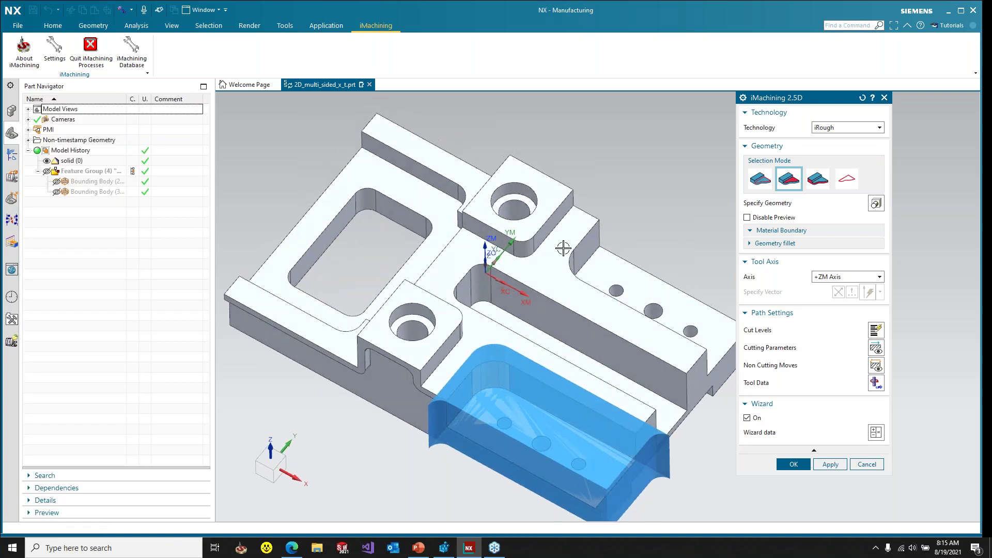
{"action": "scroll", "coordinate": [576, 319], "scroll_direction": "up", "scroll_amount": 1}
{"action": "scroll", "coordinate": [576, 397], "scroll_direction": "down", "scroll_amount": 2}
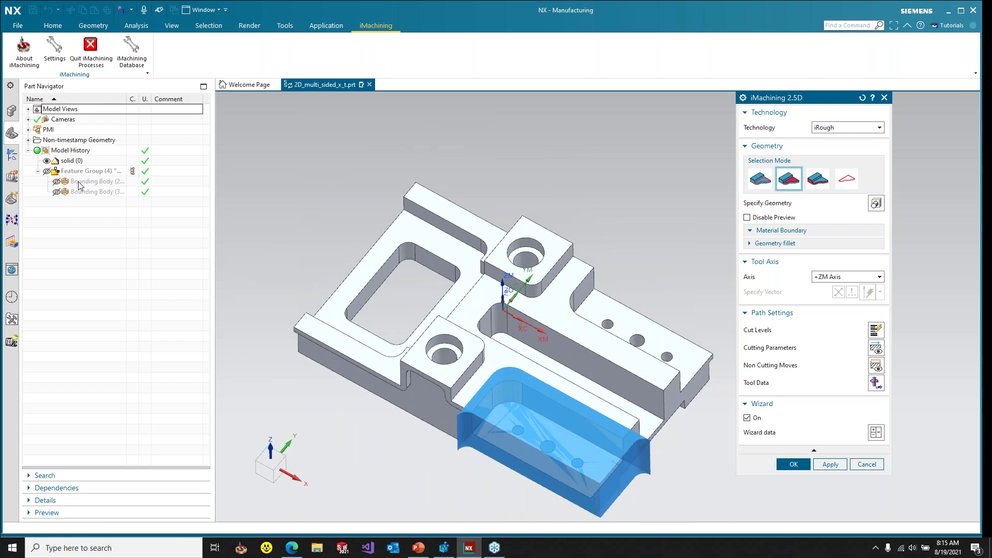
{"action": "left_click", "coordinate": [57, 182]}
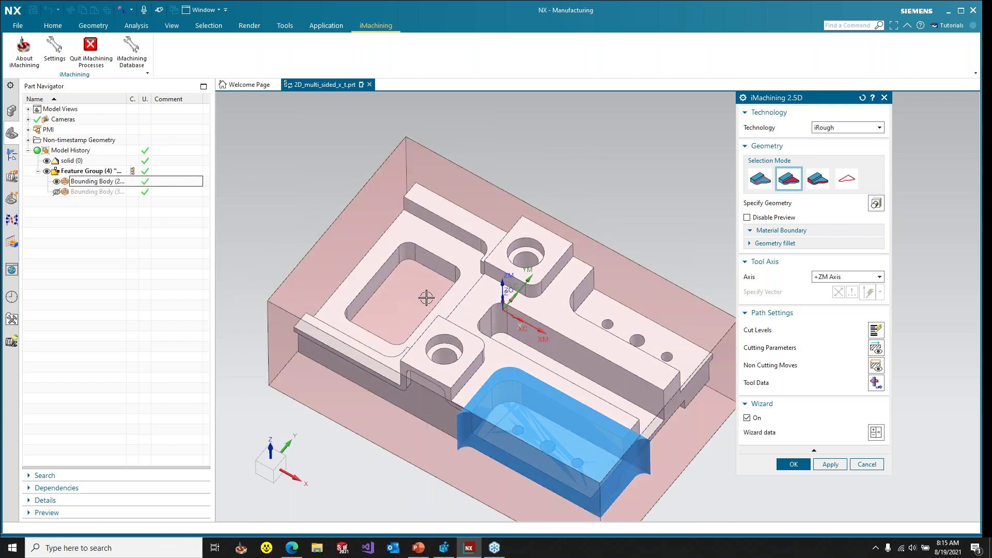
{"action": "scroll", "coordinate": [472, 306], "scroll_direction": "up", "scroll_amount": 2}
{"action": "scroll", "coordinate": [557, 394], "scroll_direction": "down", "scroll_amount": 1}
{"action": "middle_click_drag", "start_coordinate": [557, 394], "coordinate": [518, 262]}
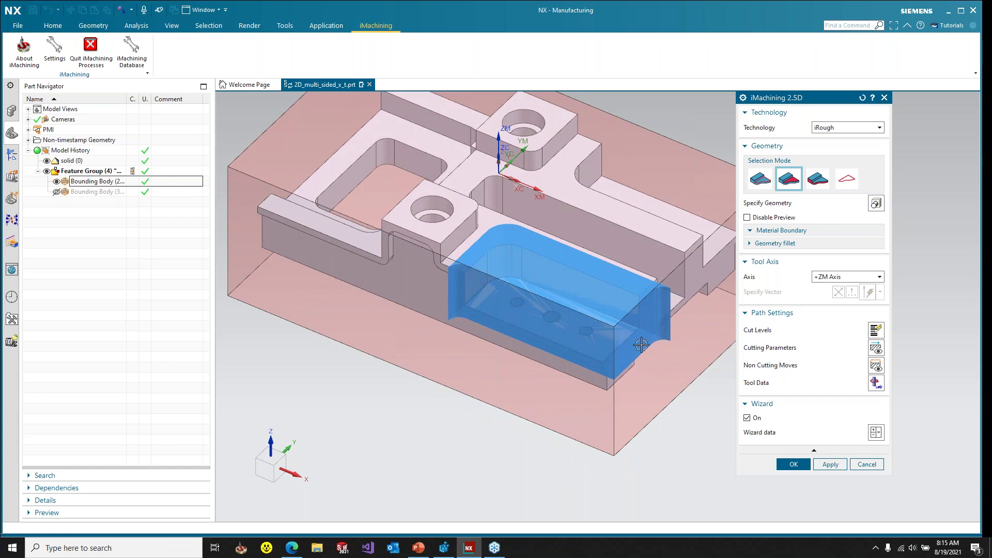
{"action": "middle_click_drag", "start_coordinate": [585, 303], "coordinate": [582, 336]}
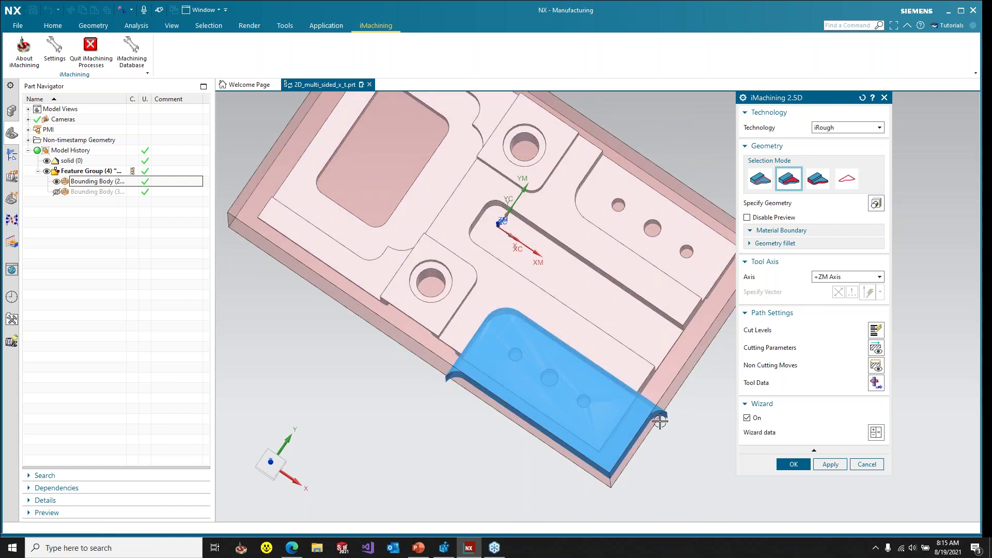
{"action": "middle_click_drag", "start_coordinate": [523, 383], "coordinate": [523, 358]}
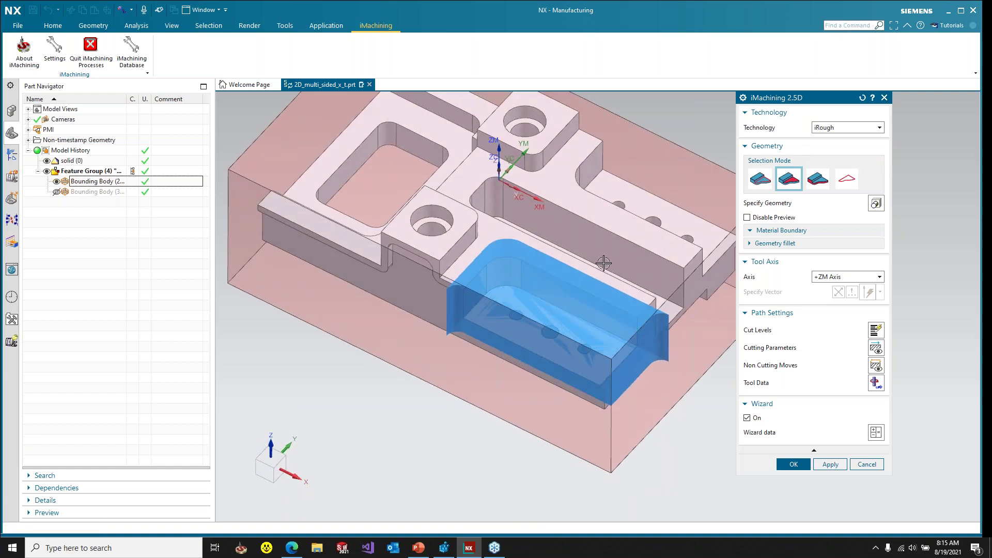
{"action": "left_click", "coordinate": [56, 182]}
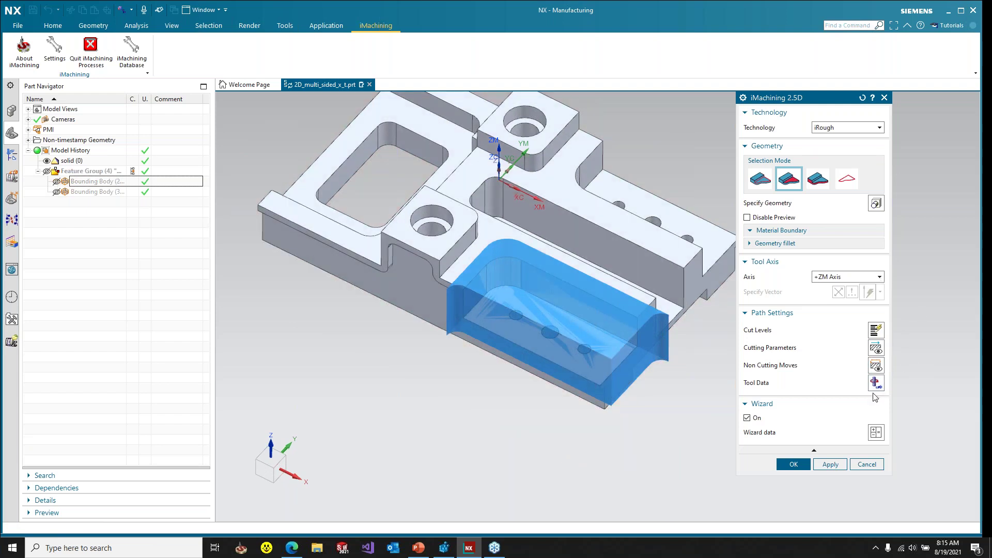
- Review the Technology Wizard's output cutting data in View 2 and its modifiable cutting conditions
{"action": "left_click", "coordinate": [876, 430]}
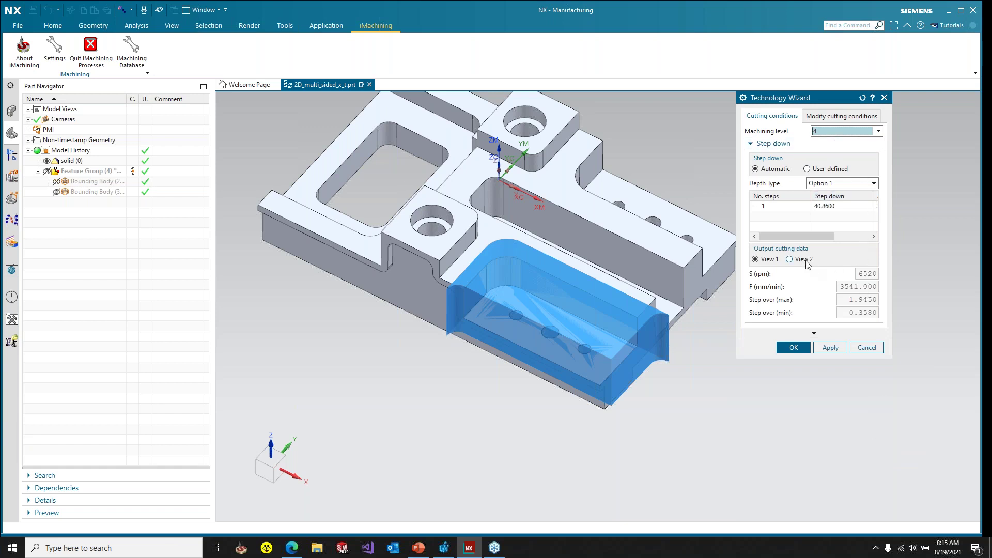
{"action": "left_click", "coordinate": [805, 260]}
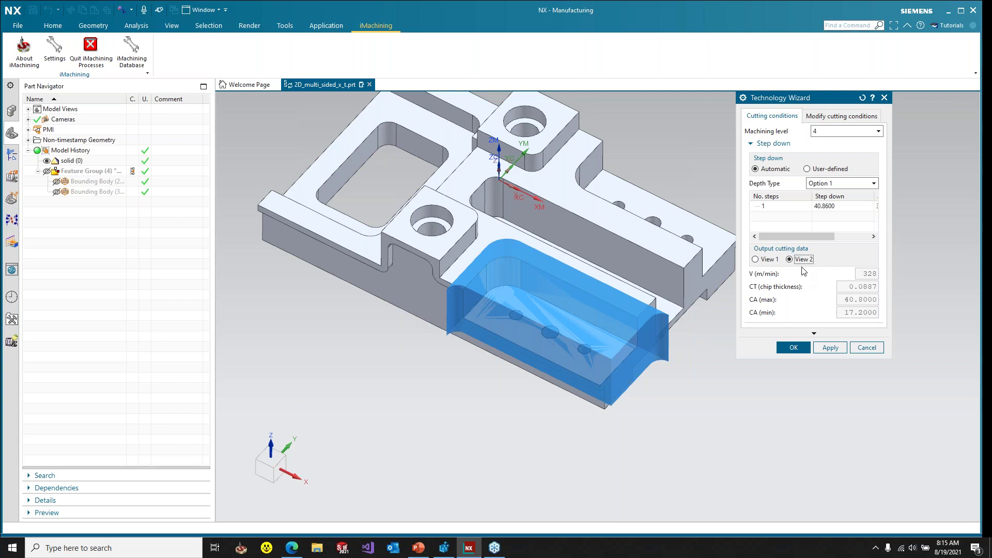
{"action": "left_click", "coordinate": [841, 116]}
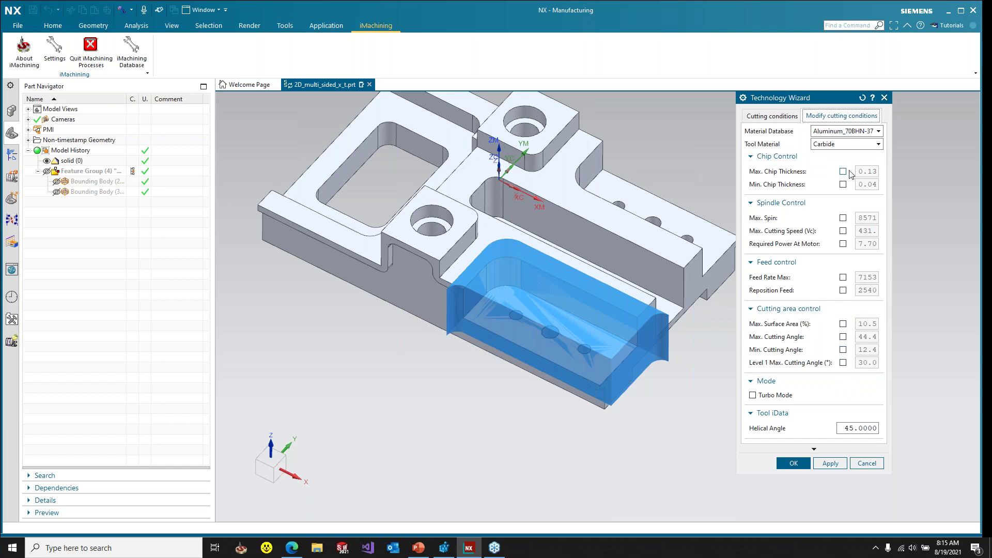
{"action": "left_click", "coordinate": [772, 117]}
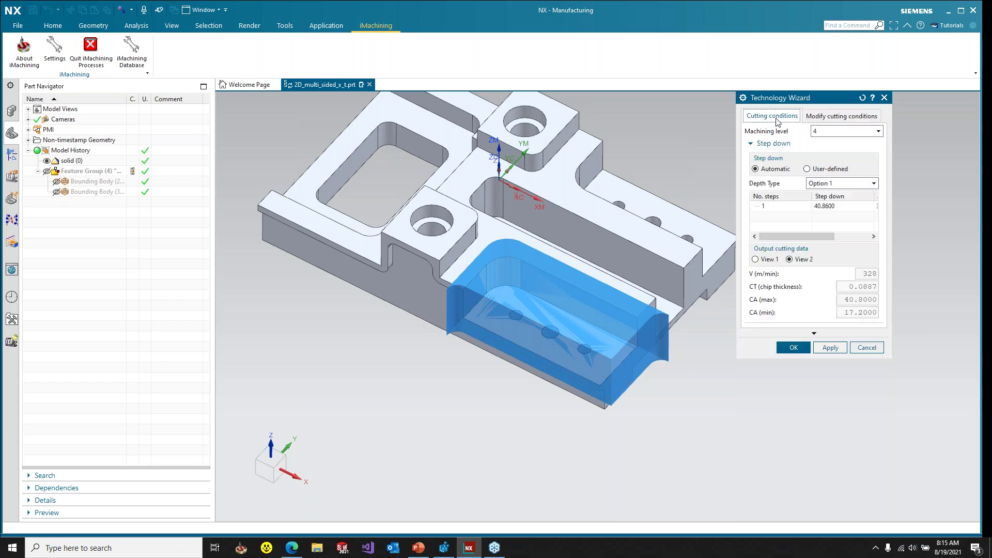
- Set the machining level to 8 and accept the Technology Wizard and iMachining 2.5D parameters
{"action": "left_click", "coordinate": [850, 132]}
{"action": "left_click", "coordinate": [846, 204]}
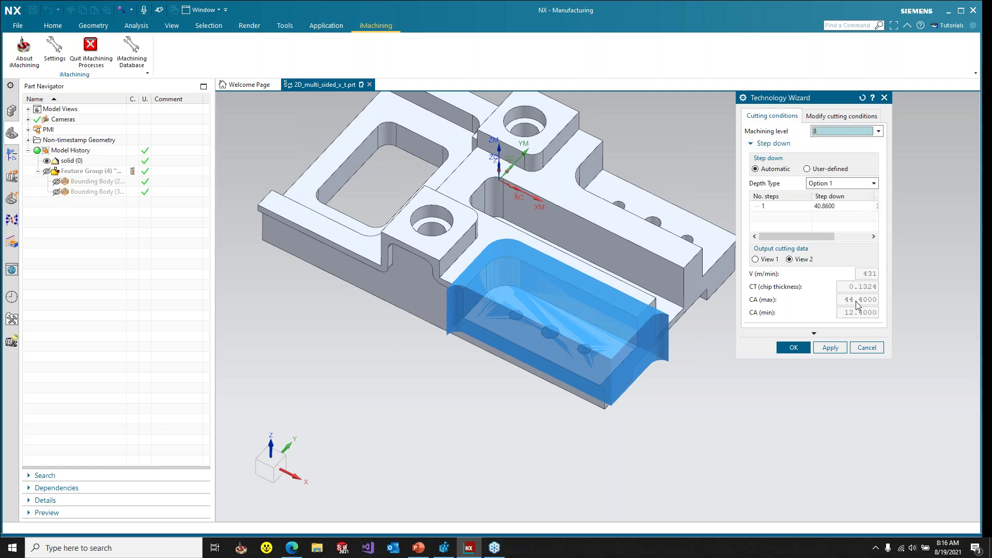
{"action": "left_click", "coordinate": [794, 348]}
{"action": "left_click", "coordinate": [786, 464]}
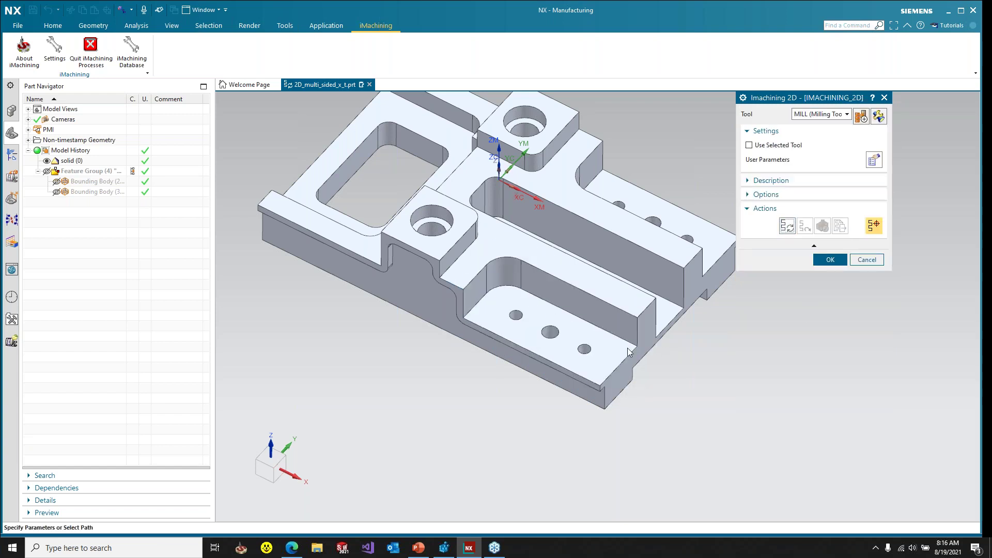
- Generate the corner pocket's toolpath and play its 3D Dynamic material removal simulation at animation speed 6
{"action": "mouse_move", "coordinate": [658, 157]}
{"action": "middle_mouse_down"}
{"action": "mouse_move", "coordinate": [661, 200]}
{"action": "mouse_move", "coordinate": [661, 151]}
{"action": "middle_mouse_up"}
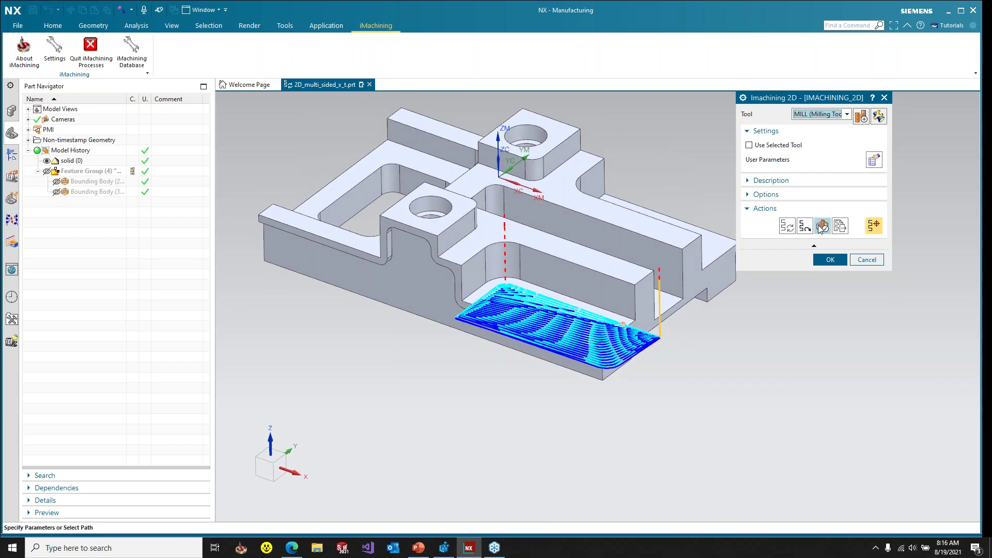
{"action": "left_click", "coordinate": [822, 228]}
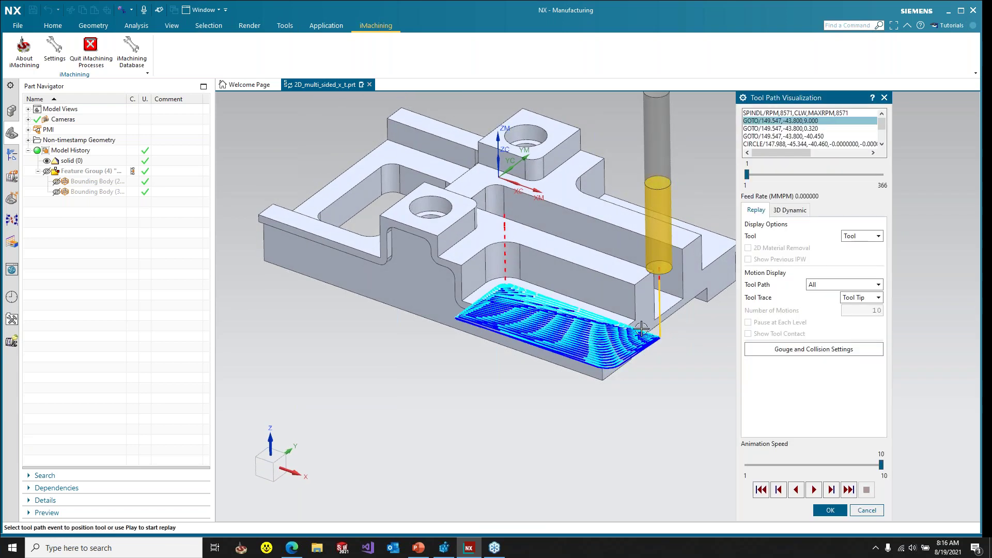
{"action": "left_click", "coordinate": [796, 213]}
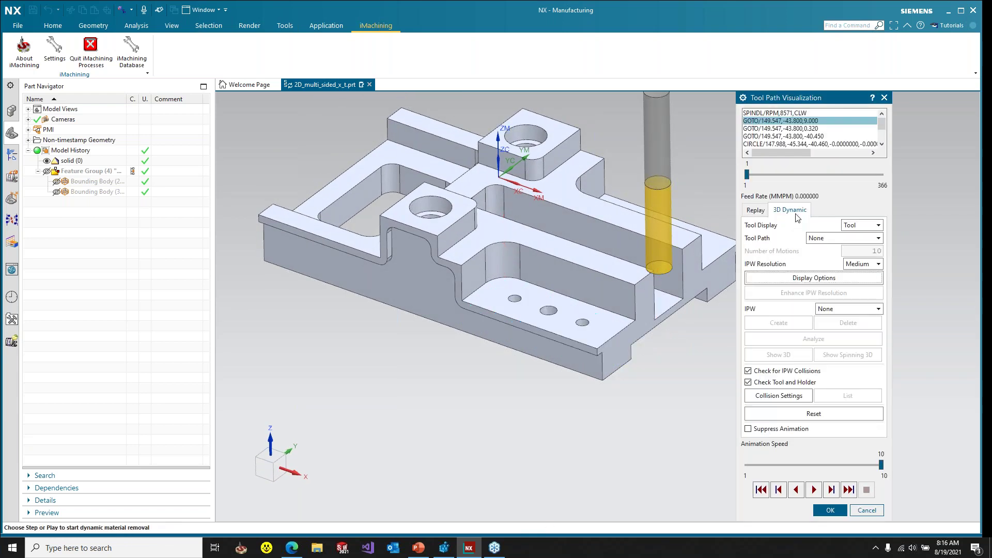
{"action": "left_click", "coordinate": [830, 466]}
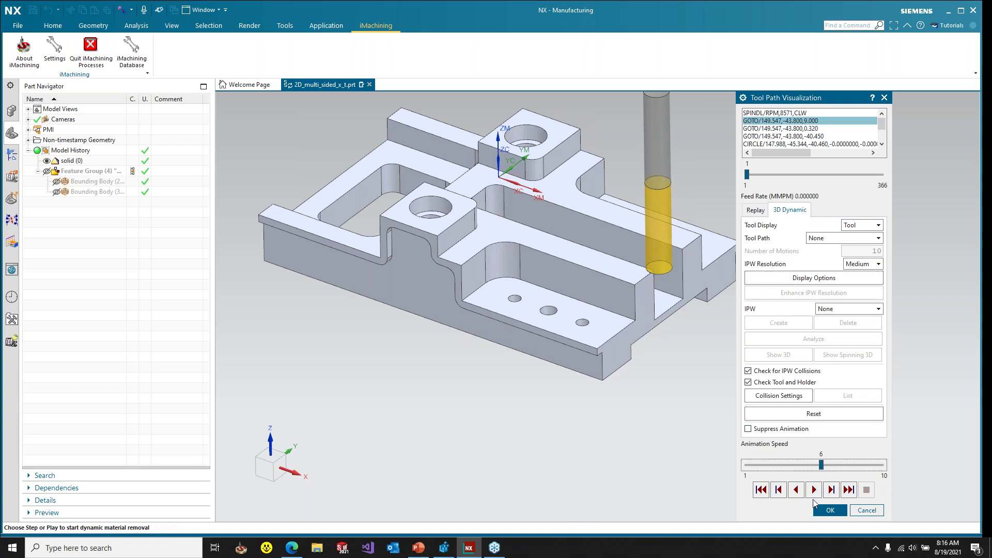
{"action": "left_click", "coordinate": [814, 490]}
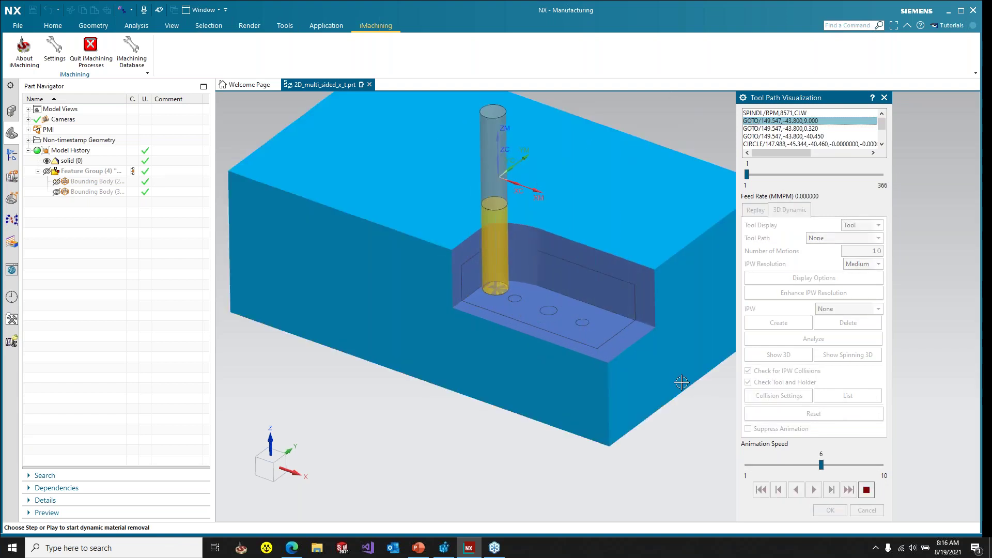
{"action": "mouse_move", "coordinate": [644, 394]}
{"action": "middle_mouse_down"}
{"action": "mouse_move", "coordinate": [649, 361]}
{"action": "mouse_move", "coordinate": [642, 411]}
{"action": "middle_mouse_up"}
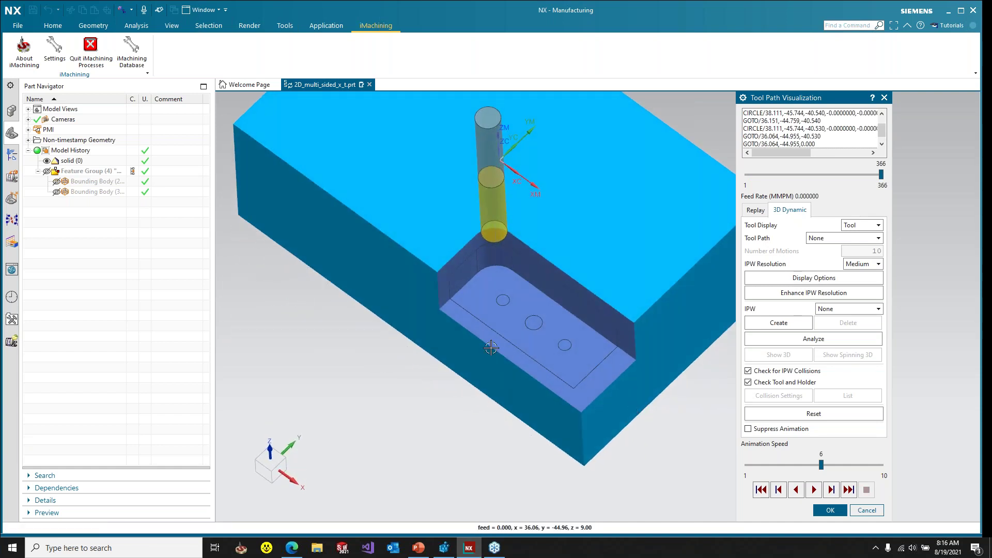
- Inspect the simulated stock around the machined corner pocket, close the toolpath visualization and accept the iMachining 2D operation
{"action": "middle_click_drag", "start_coordinate": [509, 348], "coordinate": [524, 280]}
{"action": "middle_click_drag", "start_coordinate": [522, 298], "coordinate": [523, 317]}
{"action": "scroll", "coordinate": [533, 315], "scroll_direction": "up", "scroll_amount": 2}
{"action": "scroll", "coordinate": [534, 315], "scroll_direction": "down", "scroll_amount": 3}
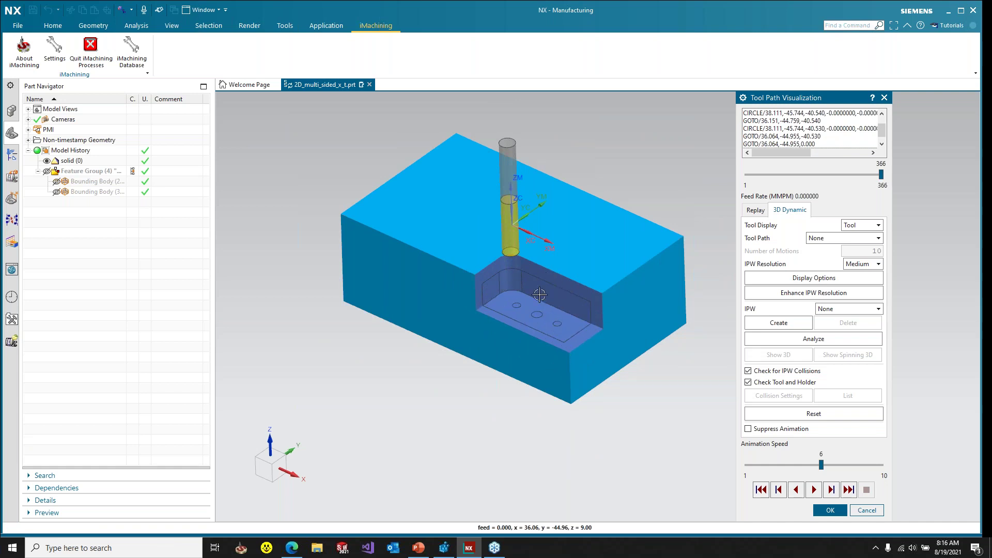
{"action": "middle_click_drag", "start_coordinate": [566, 353], "coordinate": [570, 320]}
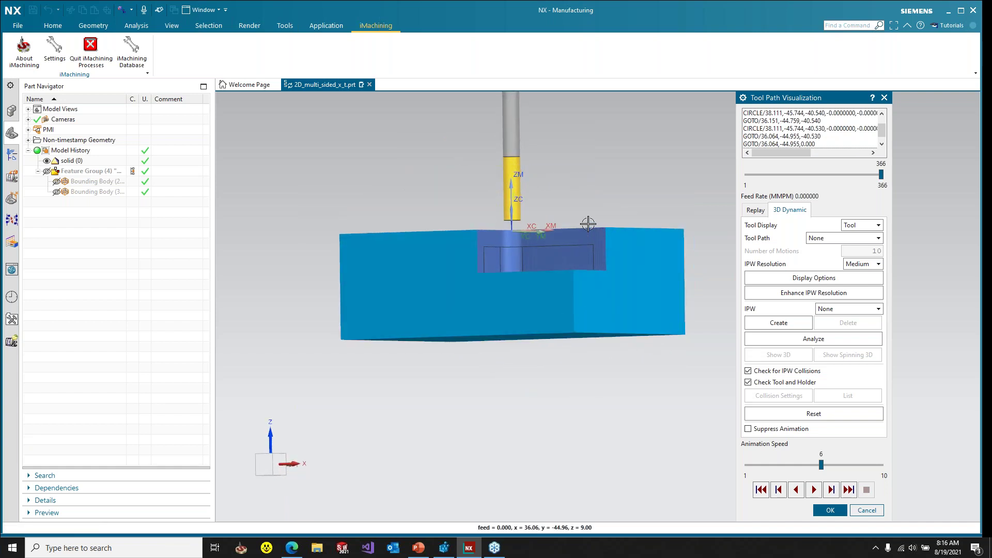
{"action": "middle_click_drag", "start_coordinate": [590, 226], "coordinate": [624, 256]}
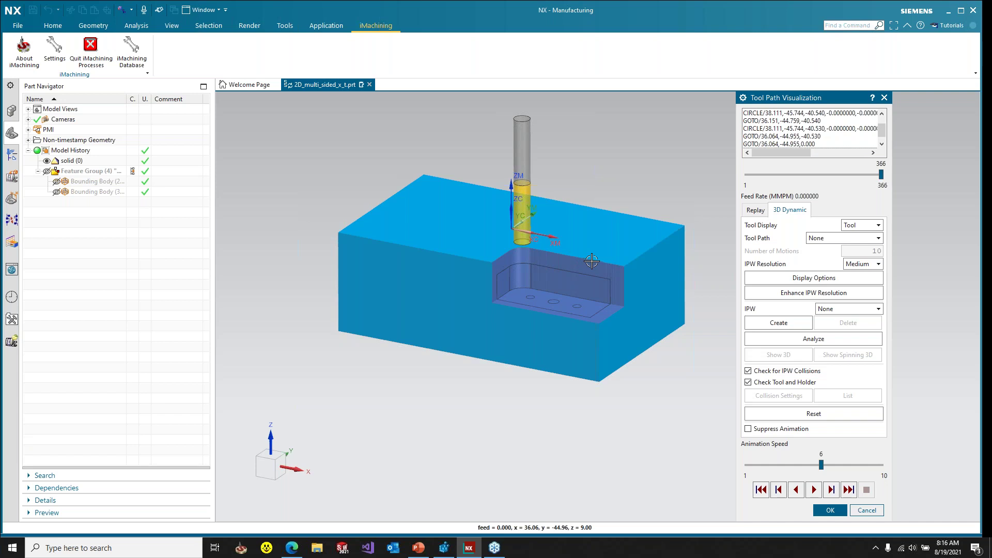
{"action": "left_click", "coordinate": [827, 510]}
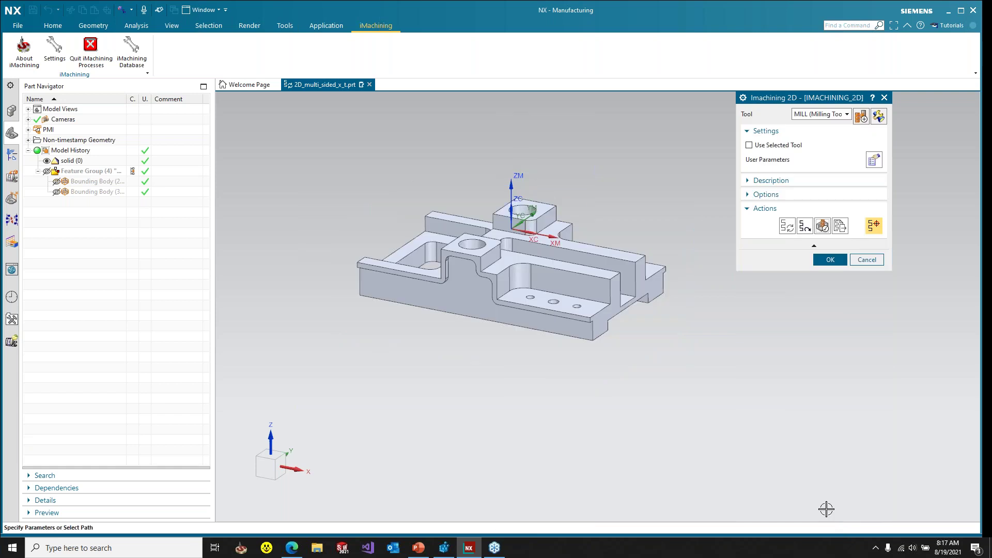
{"action": "left_click", "coordinate": [830, 260]}
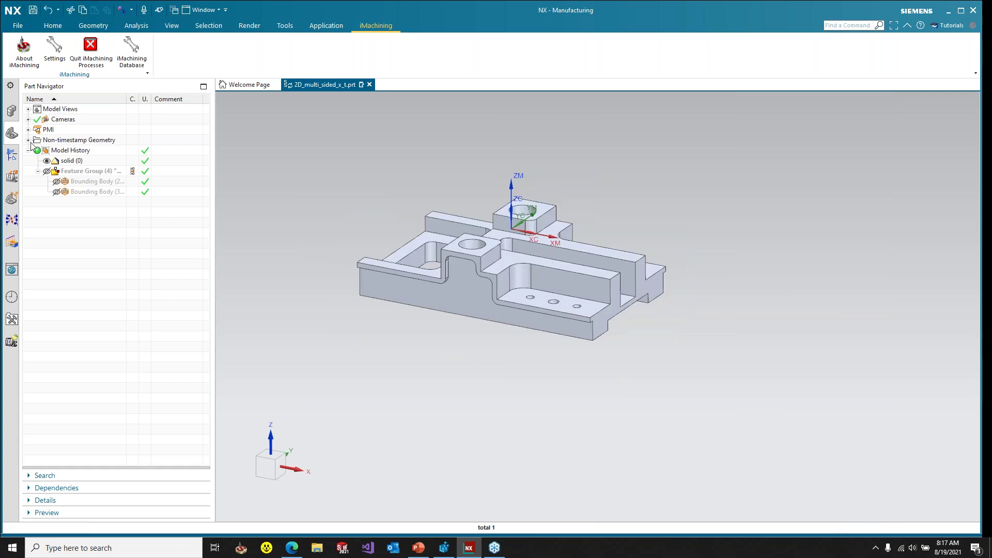
- Insert a second iMachining 2D operation named IMACHINING_2D_1 after IMACHINING_2D, using the WORKPIECE geometry and NC_PROGRAM
{"action": "left_click", "coordinate": [10, 156]}
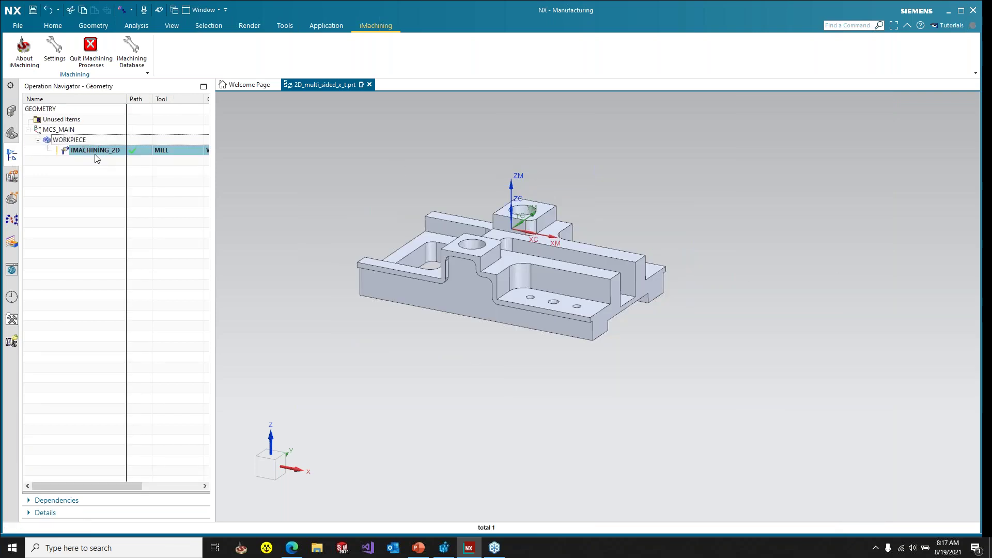
{"action": "left_click", "coordinate": [88, 151]}
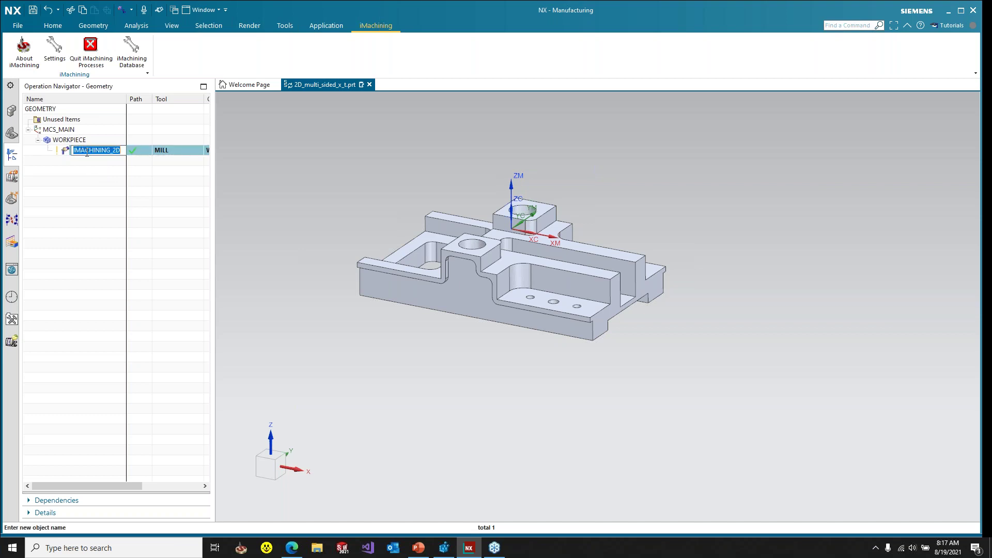
{"action": "left_click", "coordinate": [74, 181]}
{"action": "right_click", "coordinate": [73, 154]}
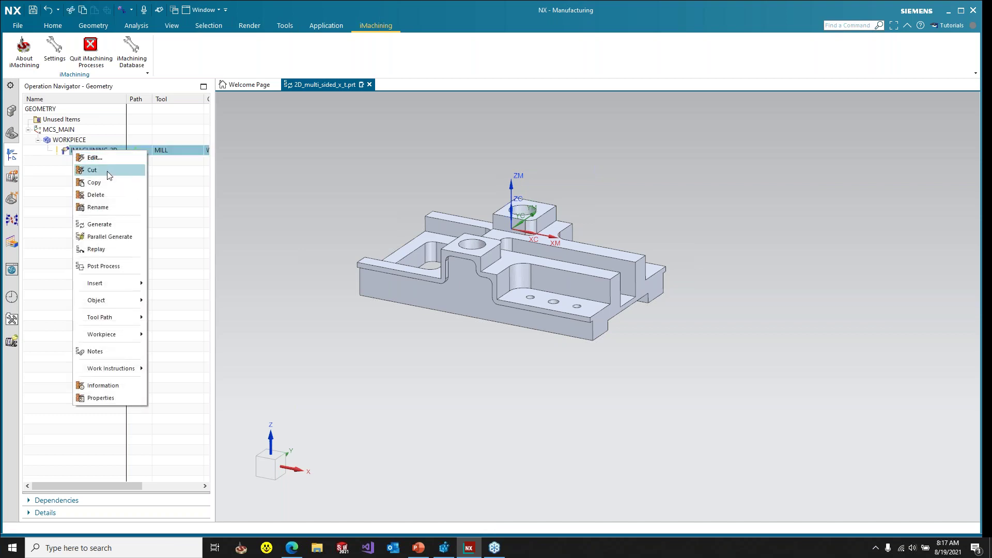
{"action": "mouse_move", "coordinate": [129, 285]}
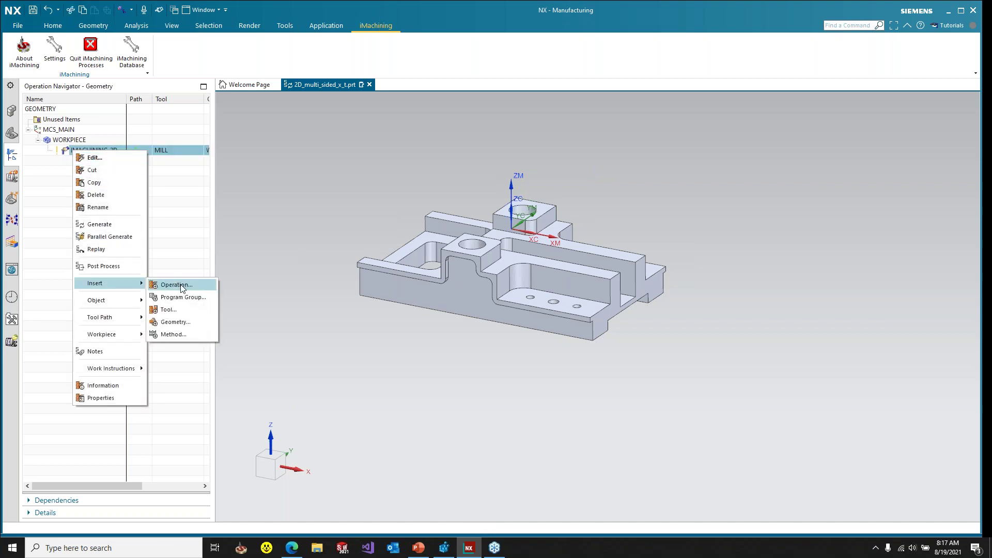
{"action": "left_click", "coordinate": [179, 286]}
{"action": "middle_click_drag", "start_coordinate": [621, 196], "coordinate": [532, 169]}
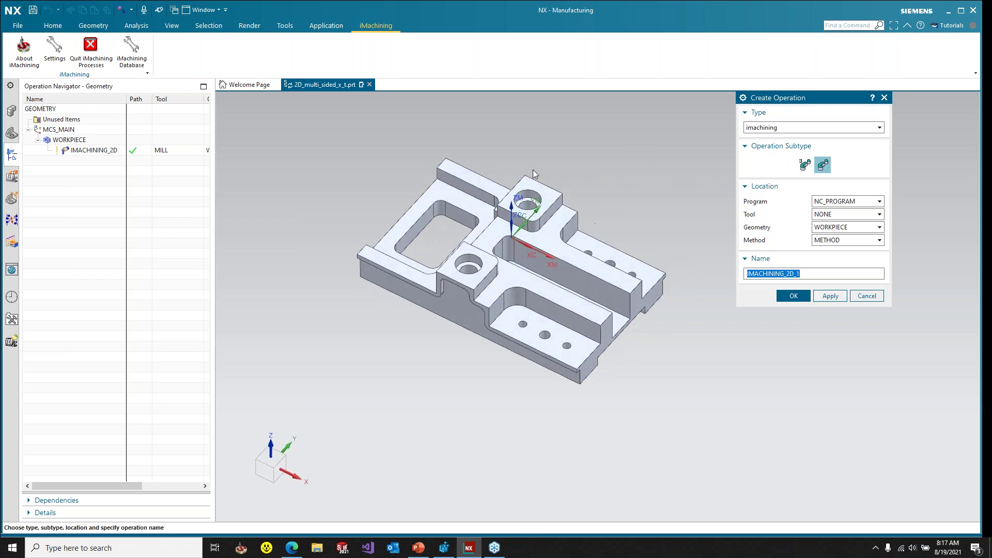
{"action": "left_click", "coordinate": [815, 130]}
{"action": "left_click", "coordinate": [799, 285]}
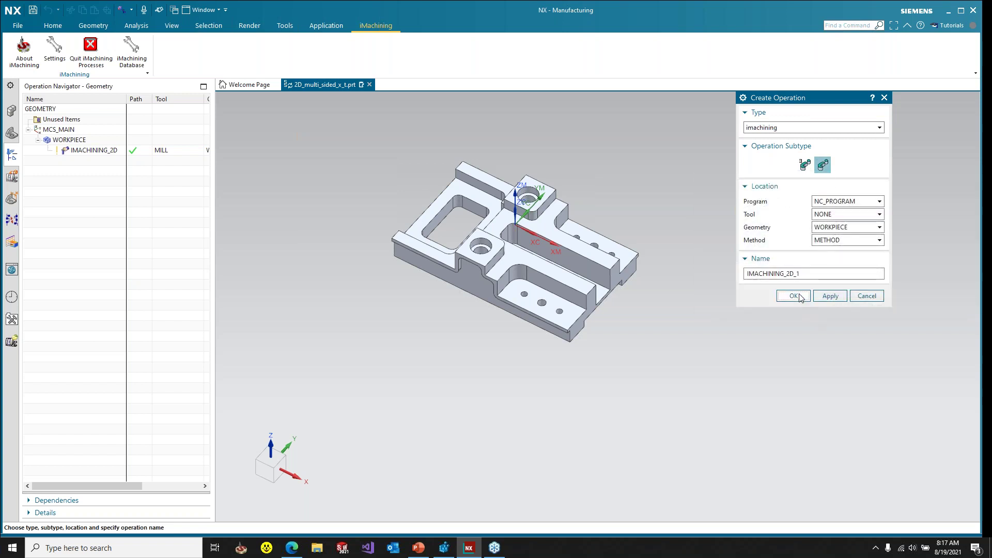
{"action": "left_click", "coordinate": [794, 296]}
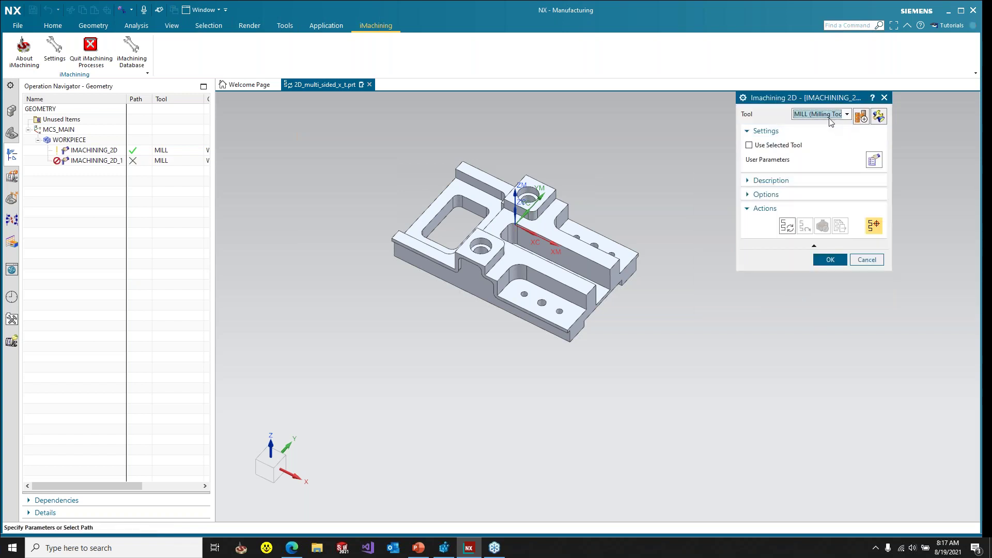
- In the new operation's user parameters, use Faces Recognition to specify the large upper face running between the two bored bosses
{"action": "left_click", "coordinate": [874, 160]}
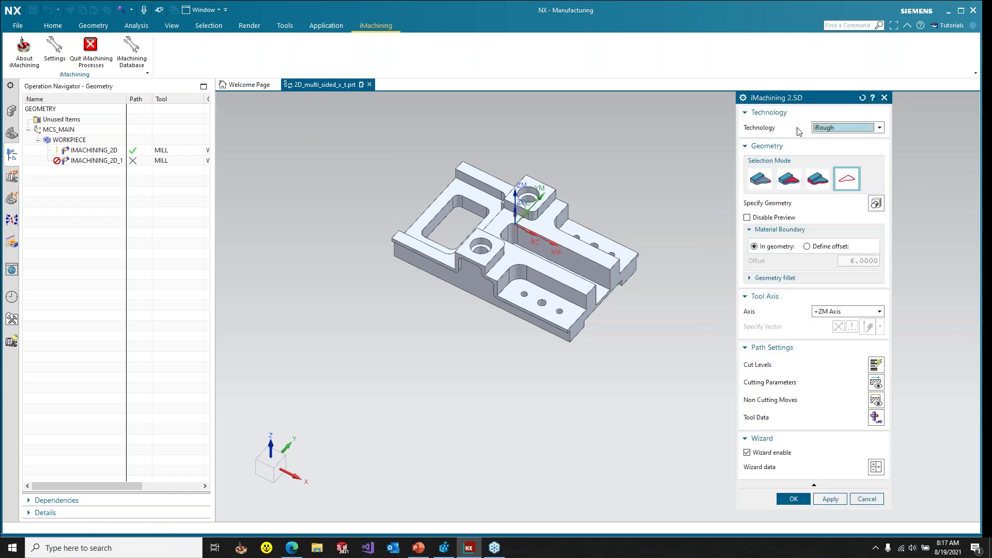
{"action": "left_click", "coordinate": [796, 180]}
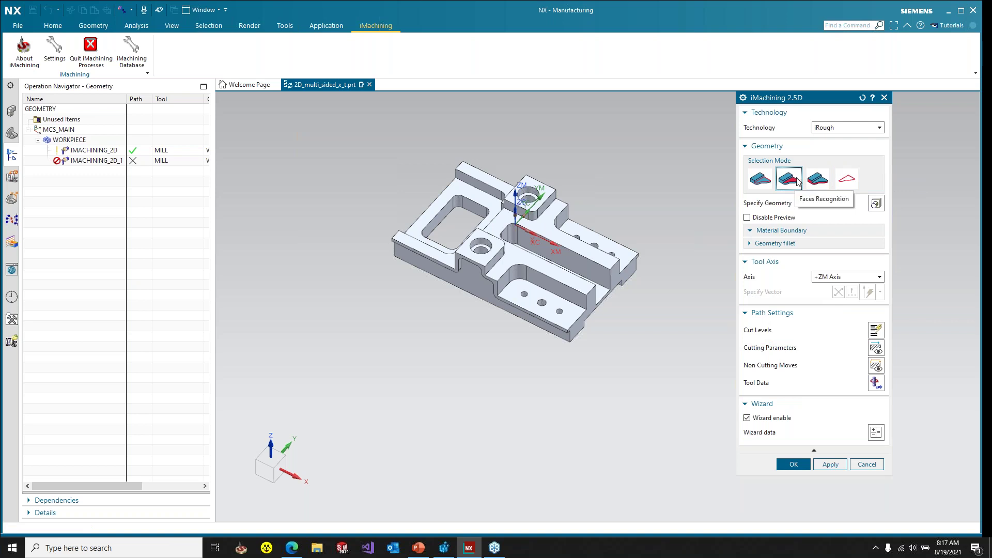
{"action": "left_click", "coordinate": [876, 203]}
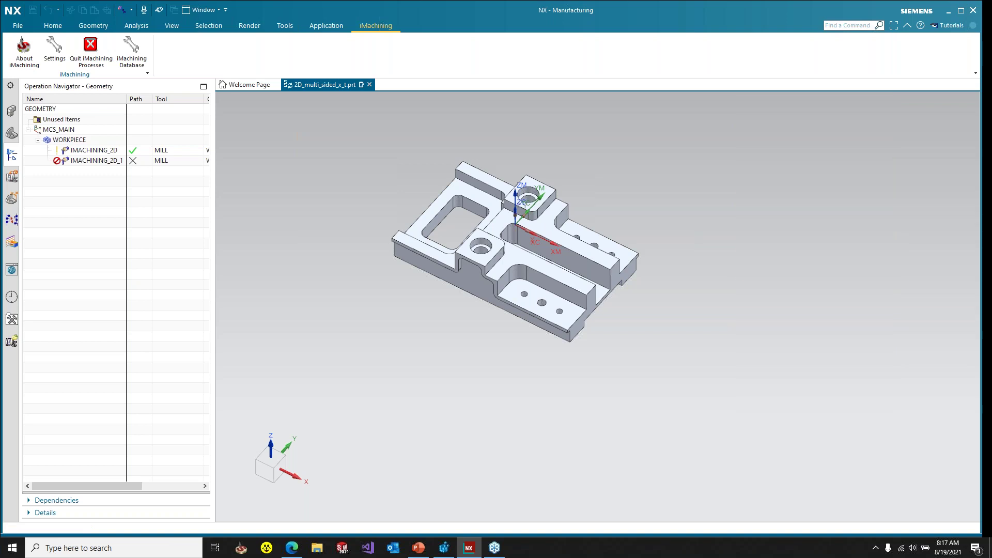
{"action": "left_click", "coordinate": [516, 262]}
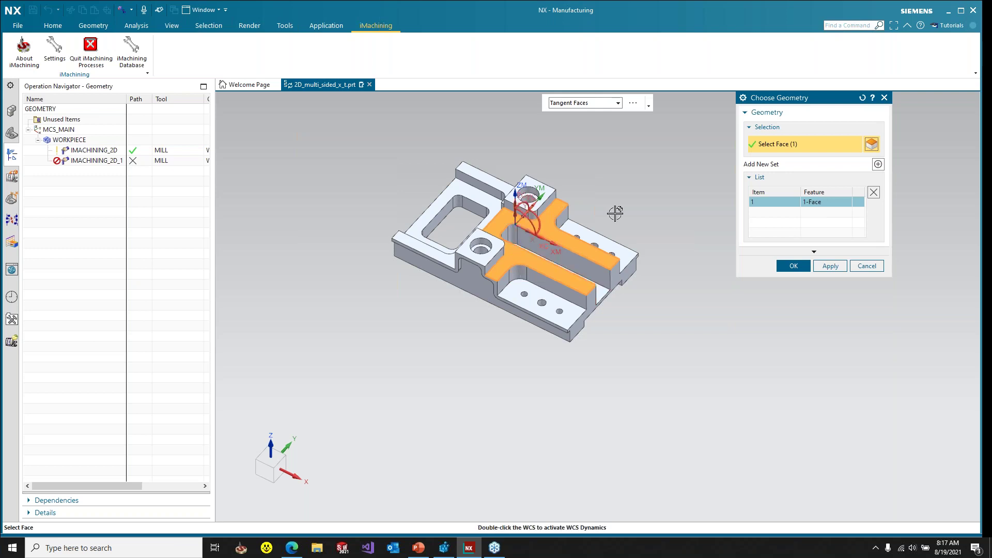
{"action": "scroll", "coordinate": [574, 177], "scroll_direction": "down", "scroll_amount": 1}
{"action": "scroll", "coordinate": [574, 177], "scroll_direction": "up", "scroll_amount": 3}
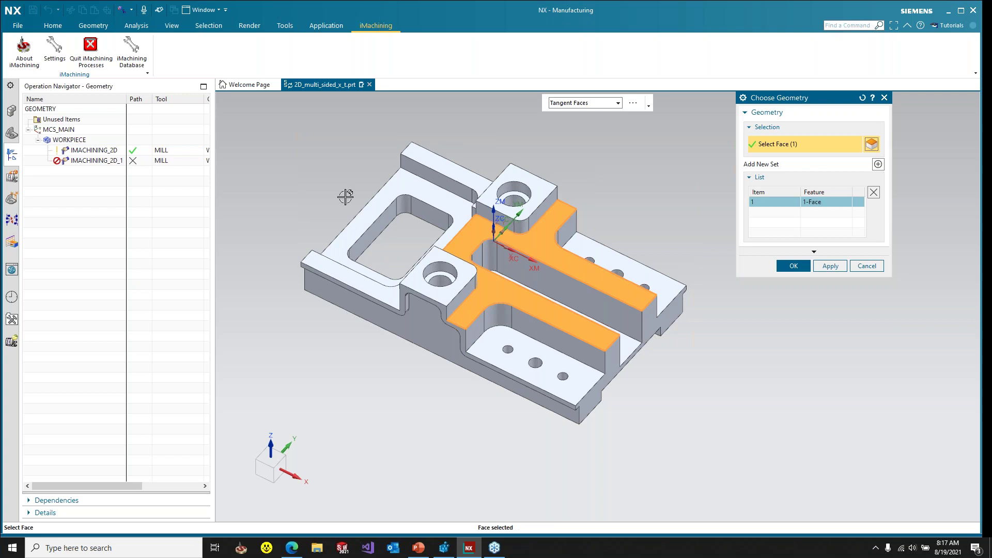
{"action": "left_click", "coordinate": [800, 267]}
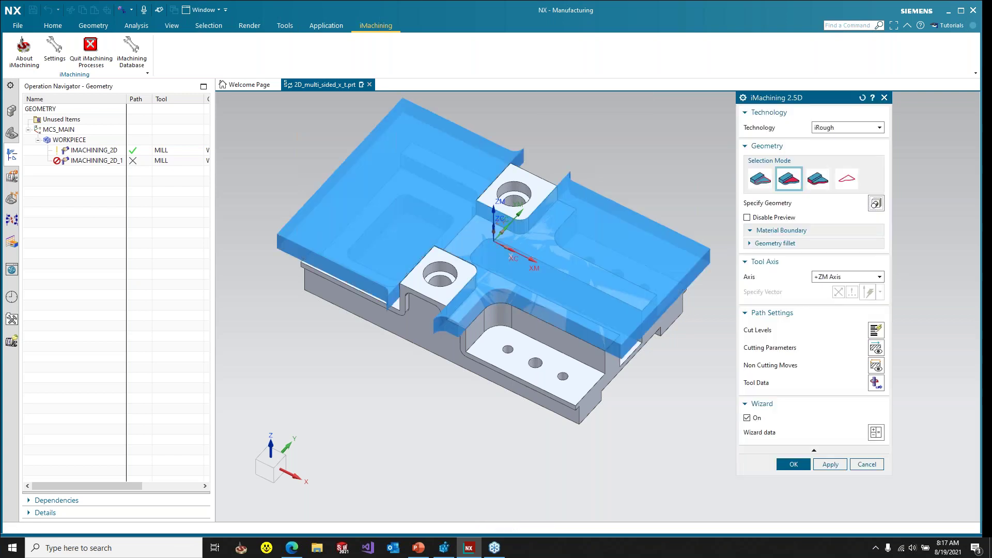
- Check the machining area preview around the bosses and enable 3D positioning passes through clearance level in the non-cutting moves
{"action": "middle_click_drag", "start_coordinate": [640, 171], "coordinate": [545, 204]}
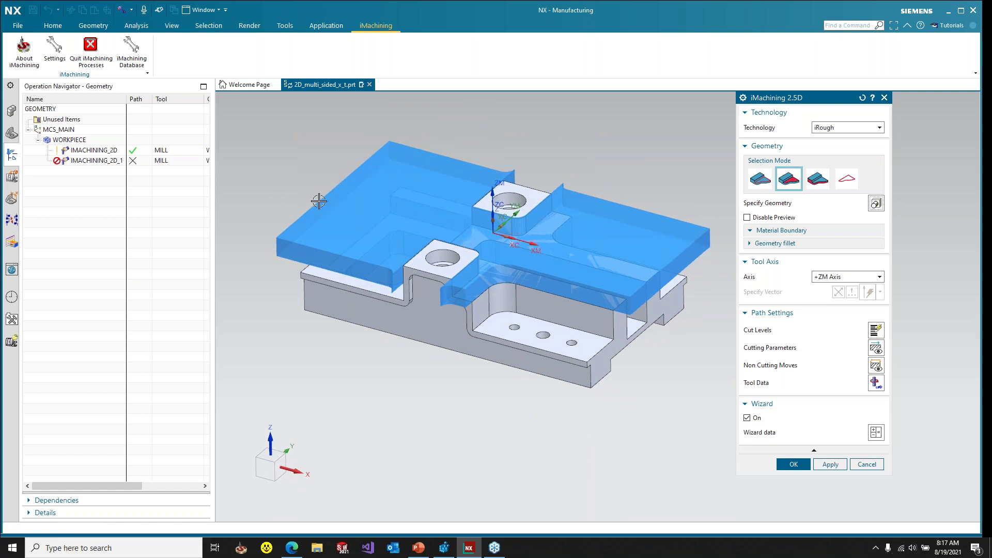
{"action": "mouse_move", "coordinate": [509, 170]}
{"action": "middle_mouse_down"}
{"action": "mouse_move", "coordinate": [517, 237]}
{"action": "mouse_move", "coordinate": [559, 311]}
{"action": "mouse_move", "coordinate": [559, 296]}
{"action": "middle_mouse_up"}
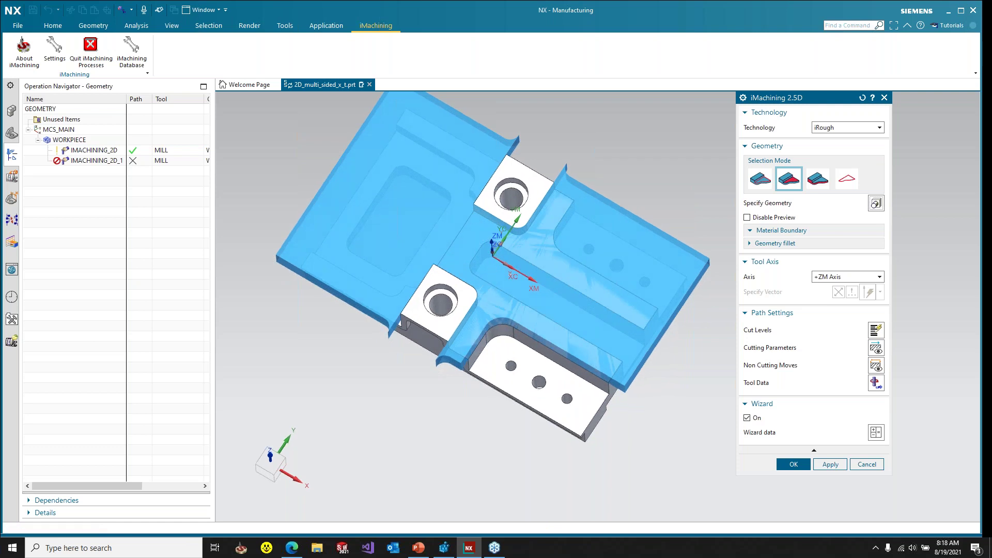
{"action": "middle_click_drag", "start_coordinate": [565, 359], "coordinate": [566, 333]}
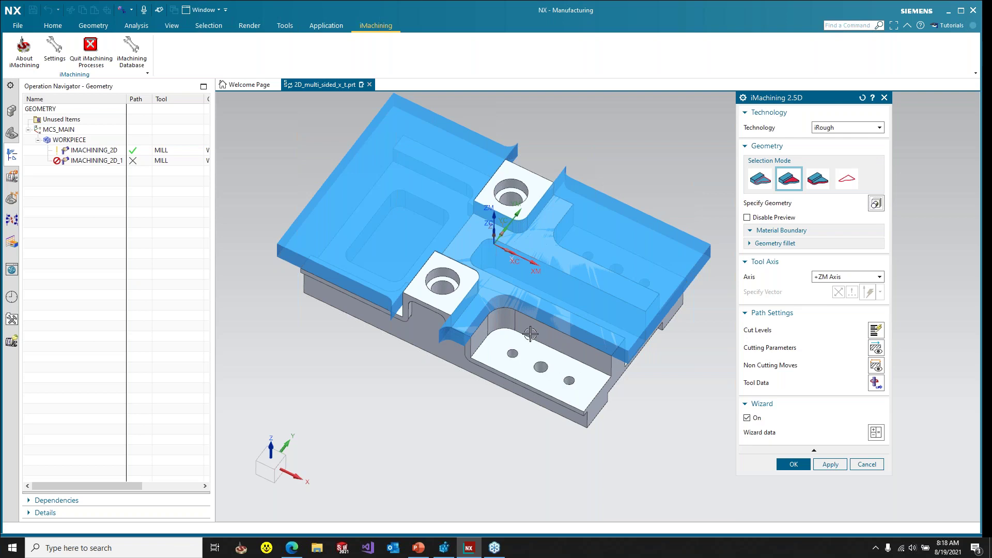
{"action": "middle_click_drag", "start_coordinate": [538, 363], "coordinate": [534, 331]}
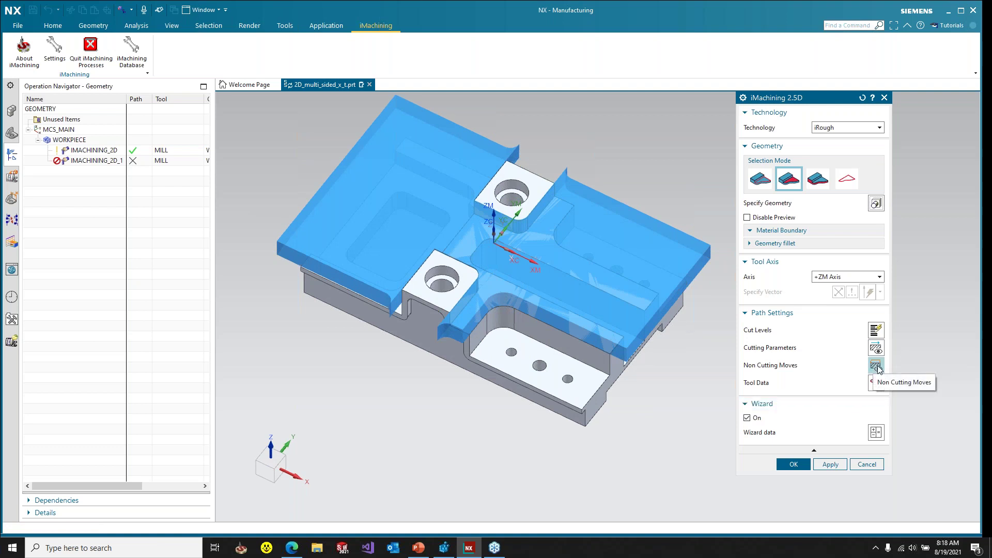
{"action": "left_click", "coordinate": [877, 367]}
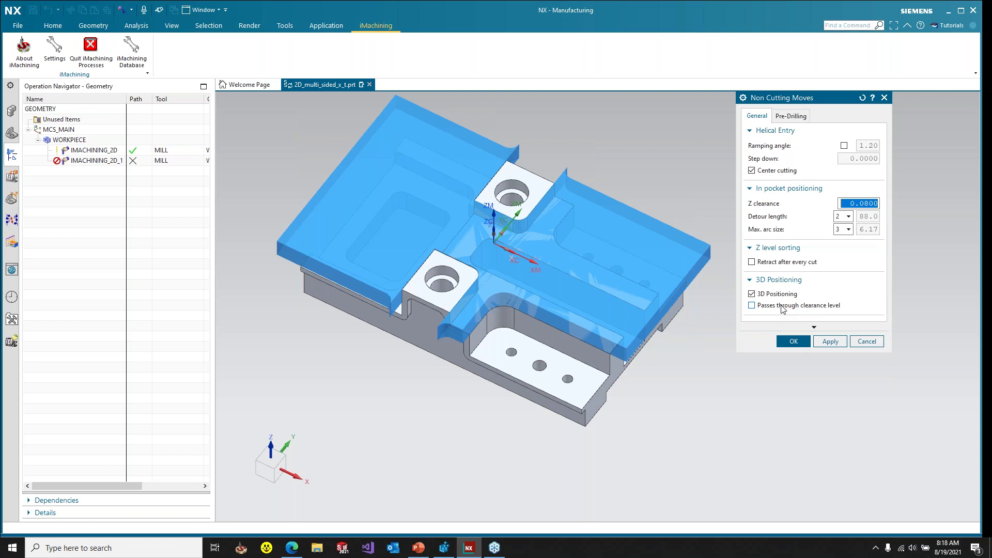
{"action": "left_click", "coordinate": [783, 307]}
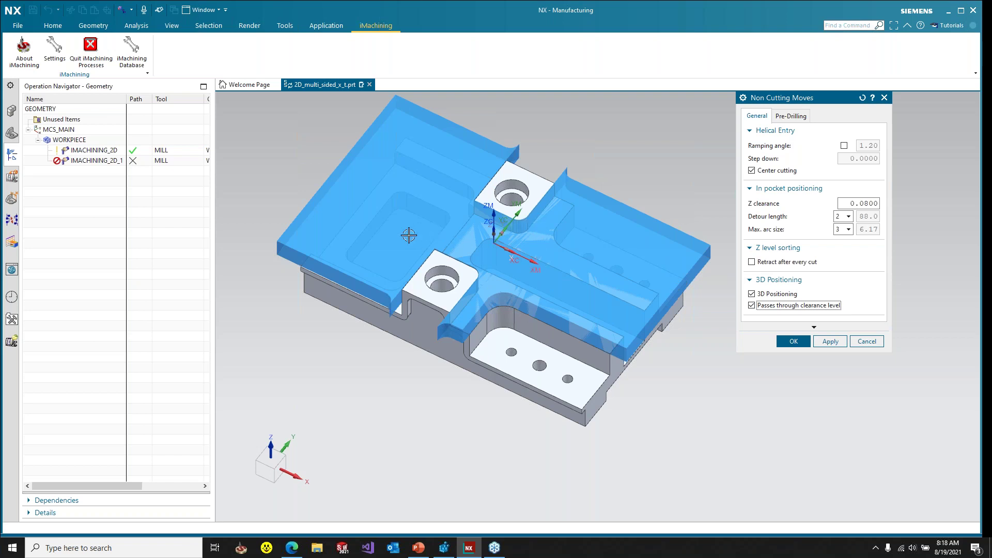
{"action": "key", "text": "ctrl+alt+f"}
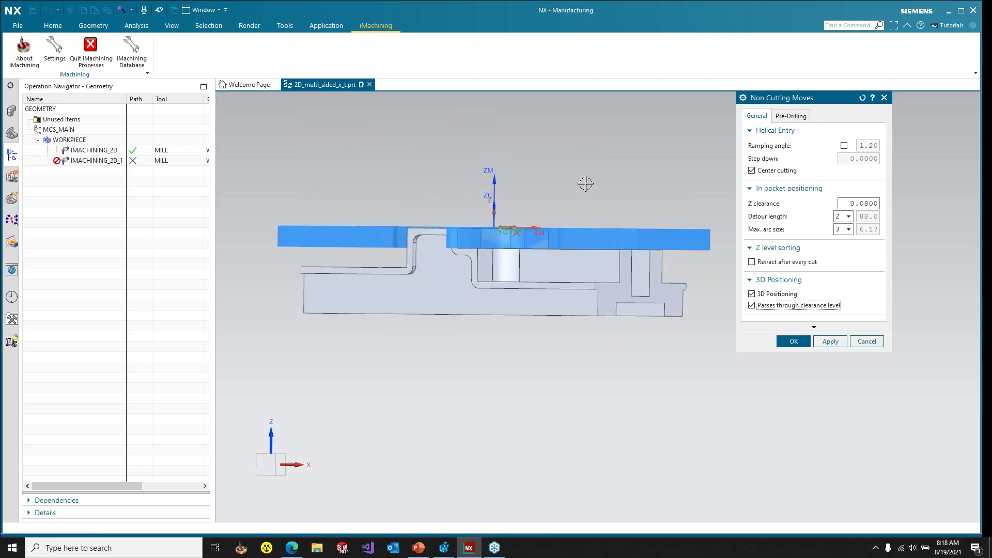
{"action": "key", "text": "Home"}
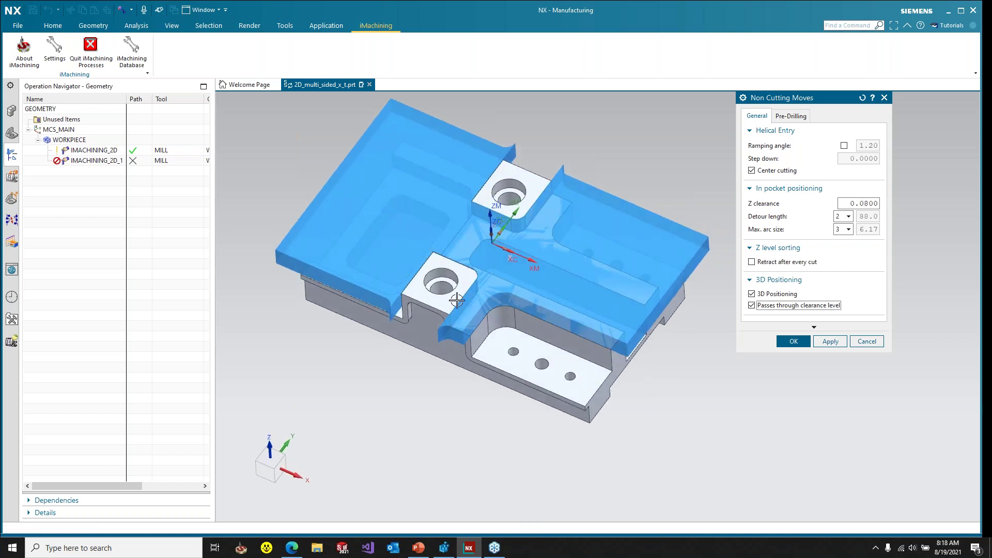
{"action": "left_click", "coordinate": [805, 346]}
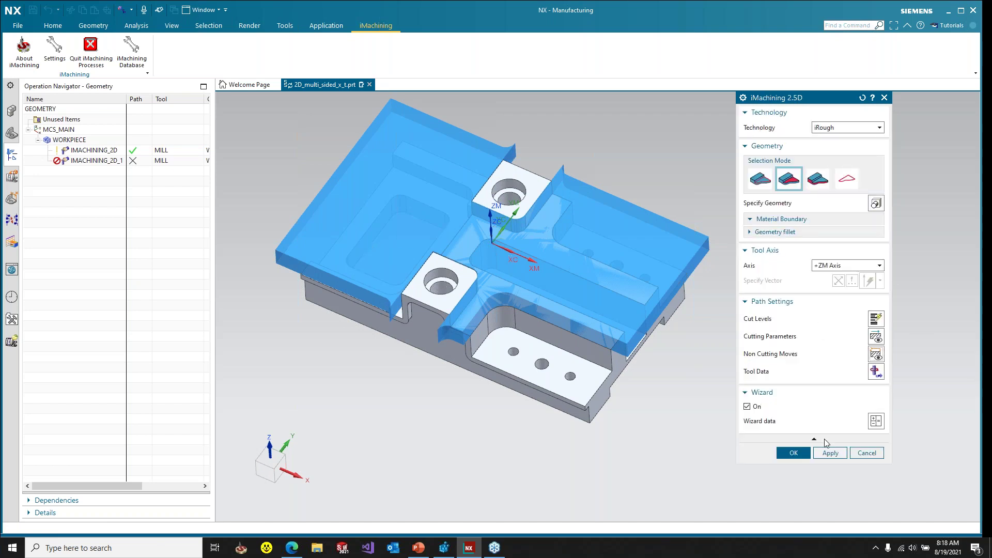
- Check the Technology Wizard's output cutting data in View 2 and accept the wizard along with the iMachining 2.5D parameters
{"action": "left_click", "coordinate": [876, 421]}
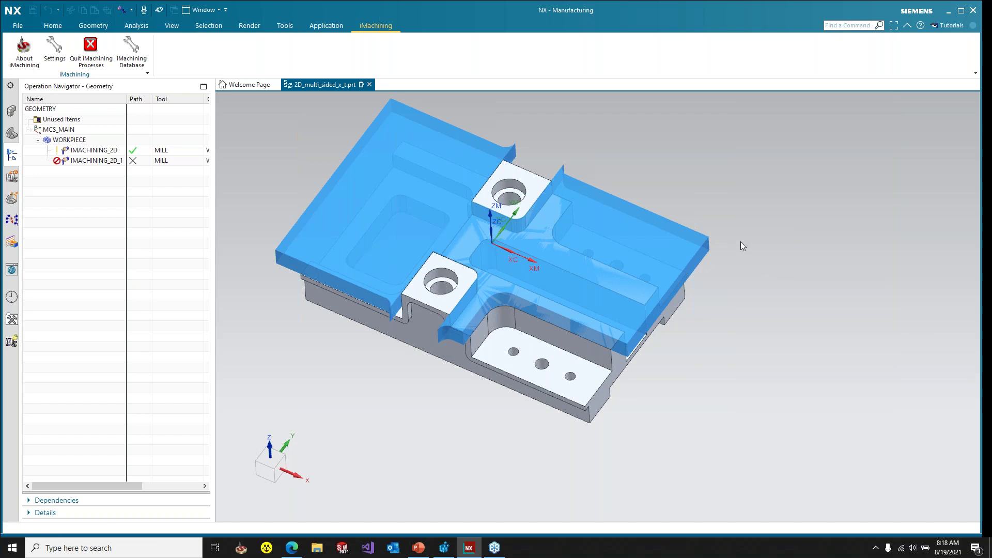
{"action": "left_click", "coordinate": [791, 260]}
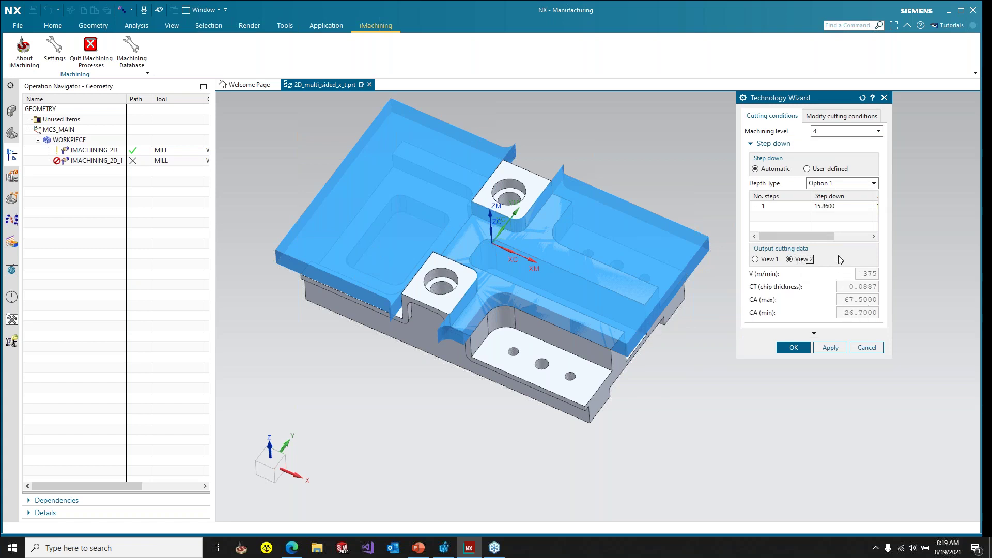
{"action": "left_click", "coordinate": [785, 348]}
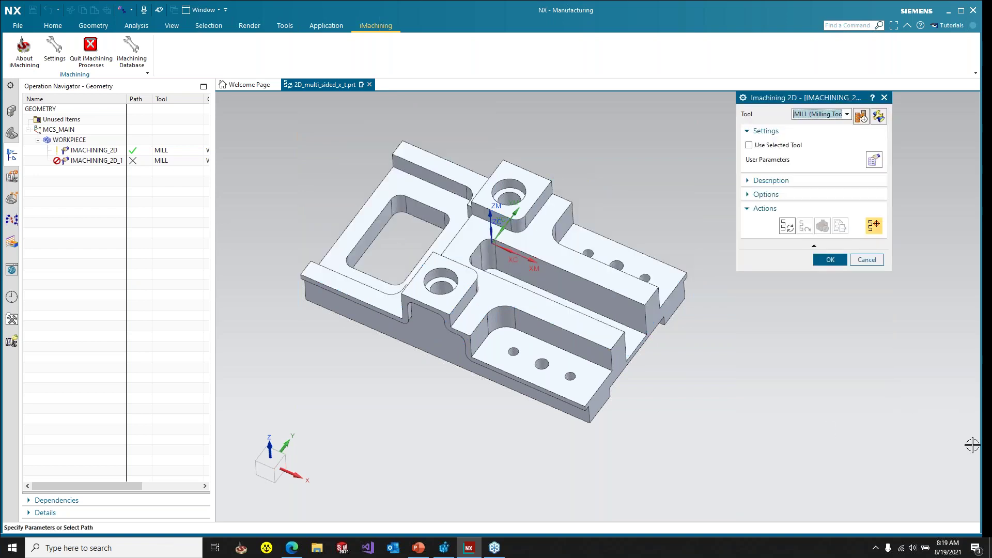
- Generate the upper-face toolpath, inspect it from the side and above, and accept the iMachining 2D operation
{"action": "left_click", "coordinate": [787, 226]}
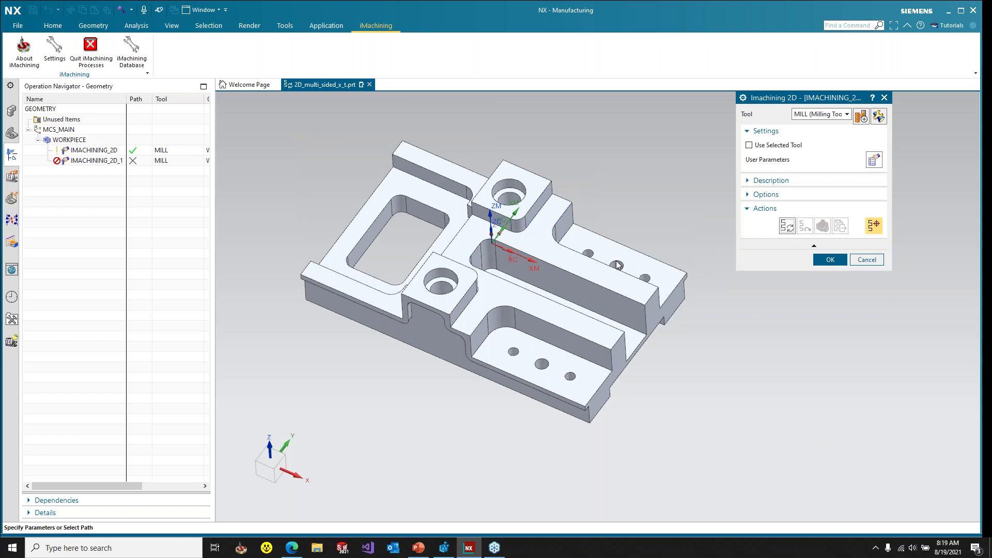
{"action": "mouse_move", "coordinate": [559, 266]}
{"action": "middle_mouse_down"}
{"action": "mouse_move", "coordinate": [559, 283]}
{"action": "mouse_move", "coordinate": [569, 234]}
{"action": "mouse_move", "coordinate": [570, 259]}
{"action": "mouse_move", "coordinate": [569, 236]}
{"action": "mouse_move", "coordinate": [594, 238]}
{"action": "middle_mouse_up"}
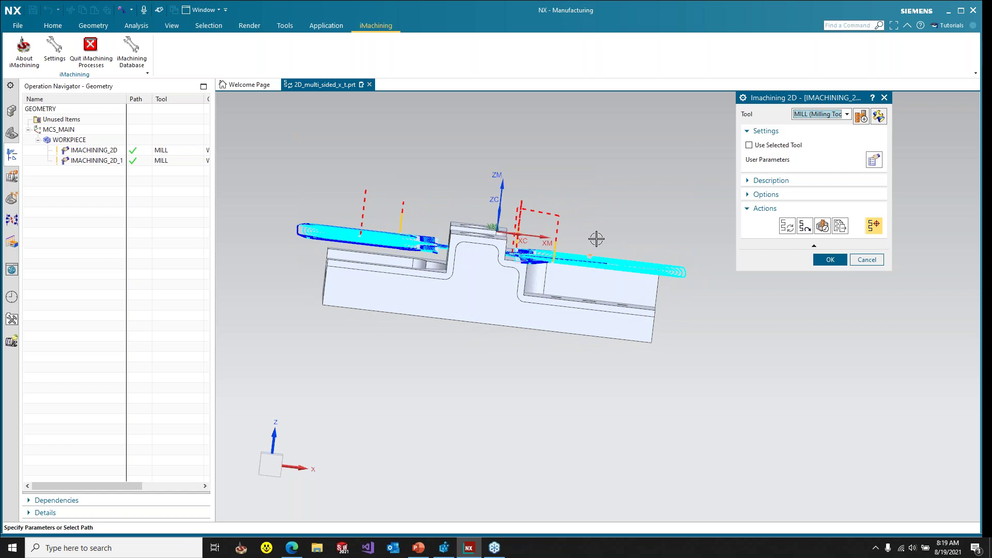
{"action": "middle_click_drag", "start_coordinate": [538, 223], "coordinate": [549, 258]}
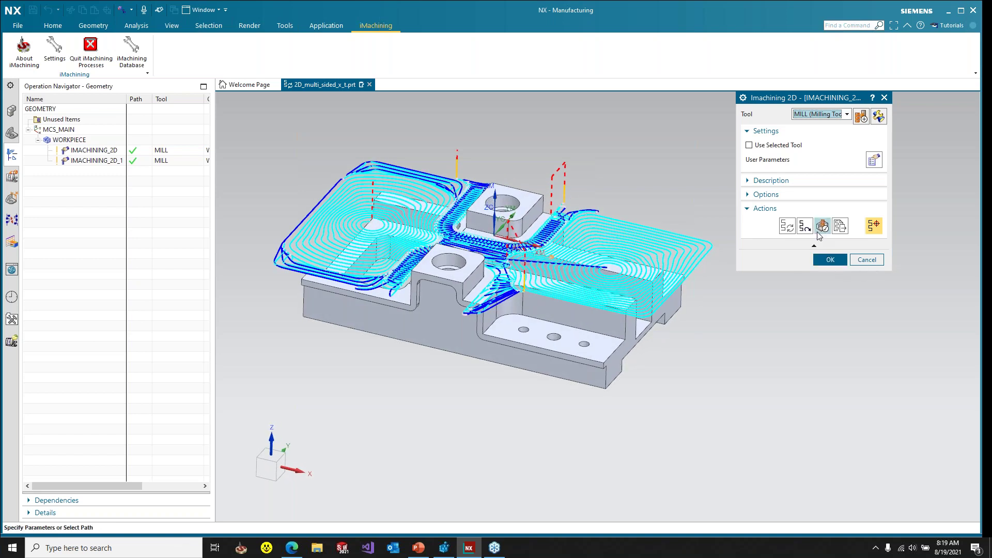
{"action": "left_click", "coordinate": [829, 259]}
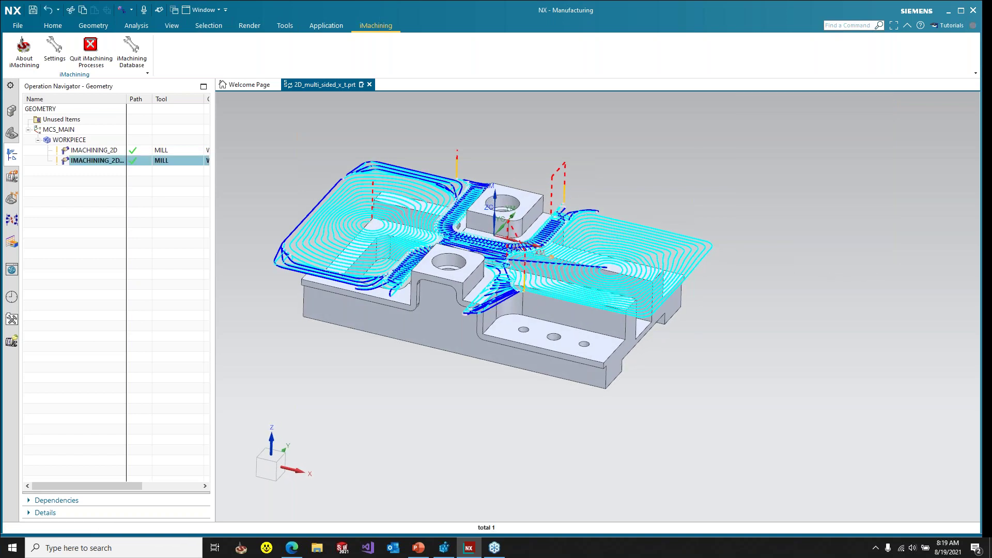
- Verify the IMACHINING_2D_1 toolpath by playing its 3D Dynamic material removal simulation
{"action": "left_click", "coordinate": [92, 152]}
{"action": "left_click", "coordinate": [97, 162]}
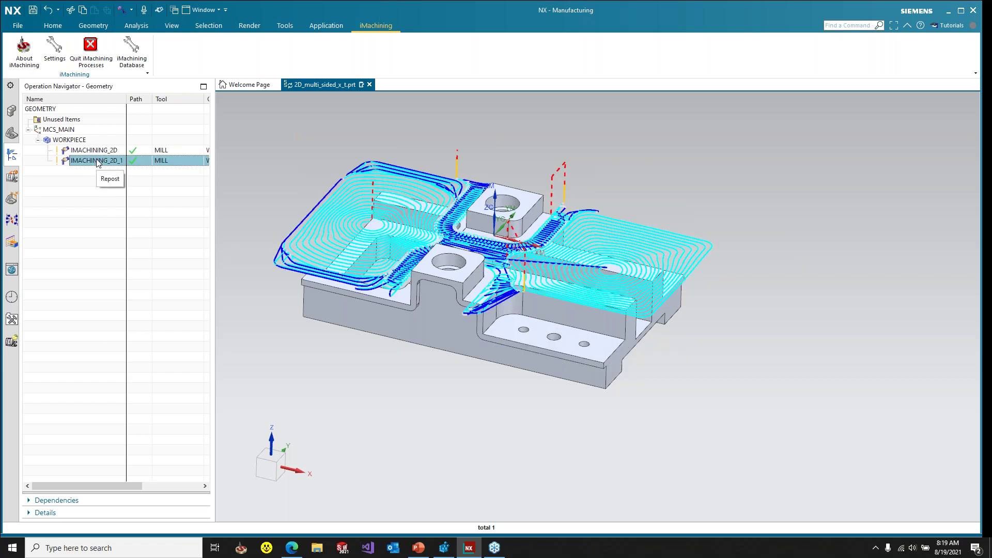
{"action": "left_click", "coordinate": [49, 26]}
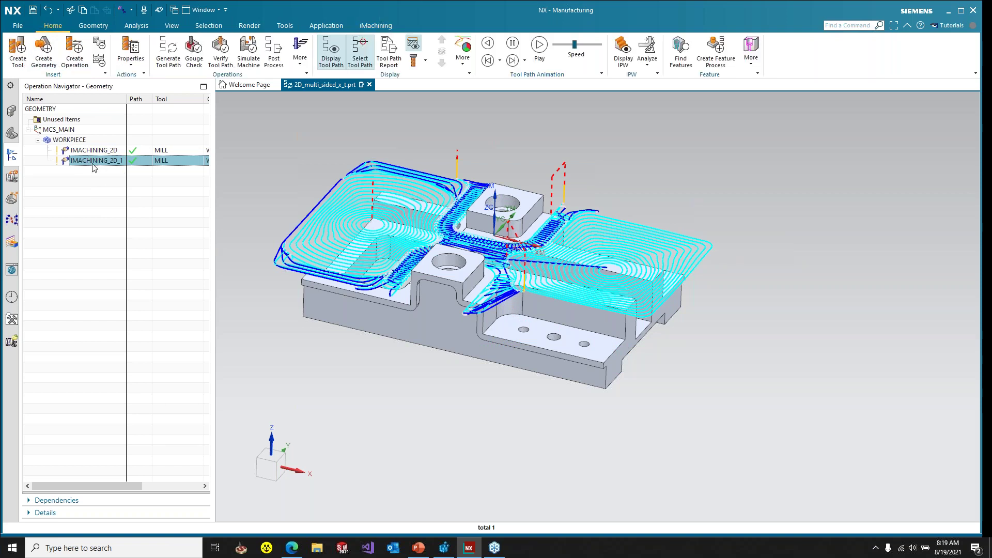
{"action": "left_click", "coordinate": [220, 61]}
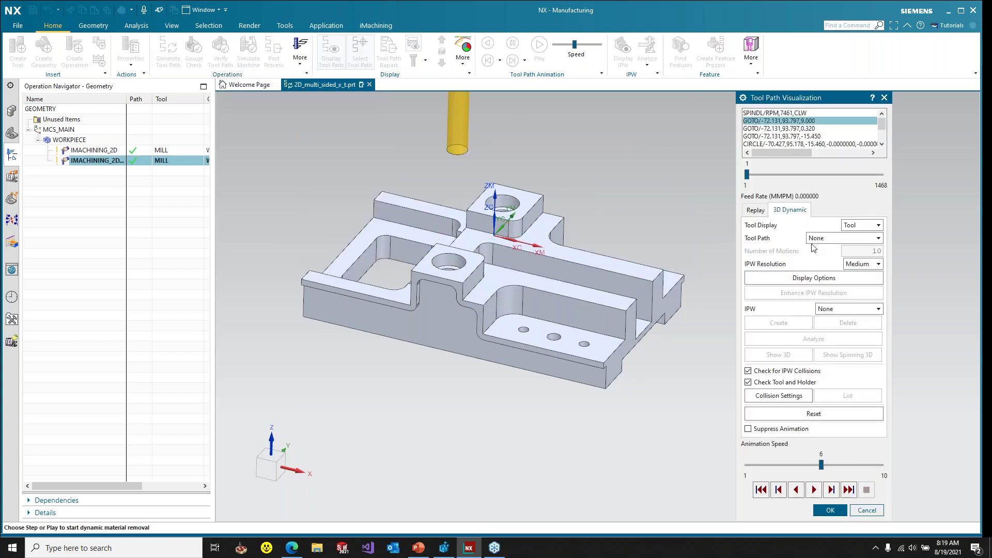
{"action": "left_click", "coordinate": [814, 490]}
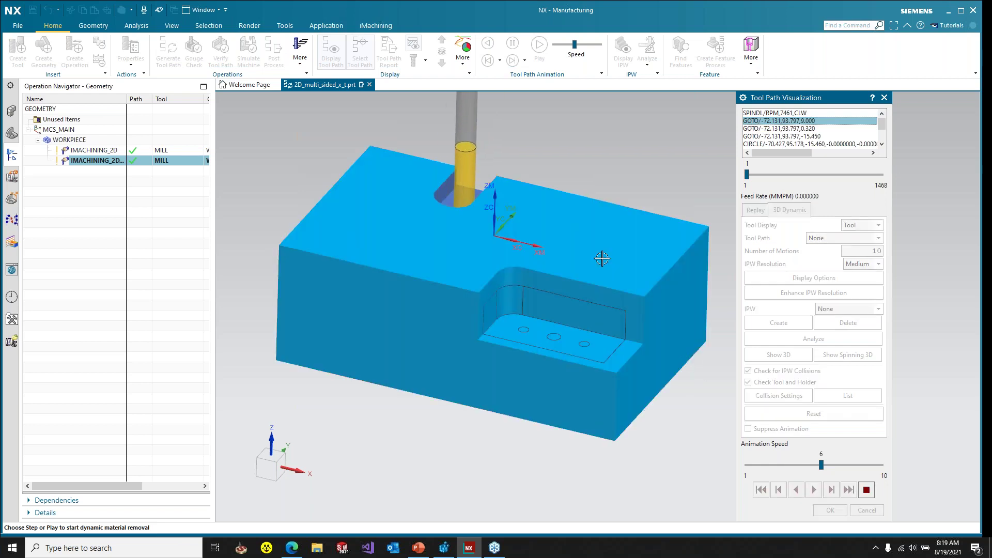
{"action": "scroll", "coordinate": [511, 230], "scroll_direction": "up", "scroll_amount": 2}
{"action": "scroll", "coordinate": [511, 230], "scroll_direction": "down", "scroll_amount": 2}
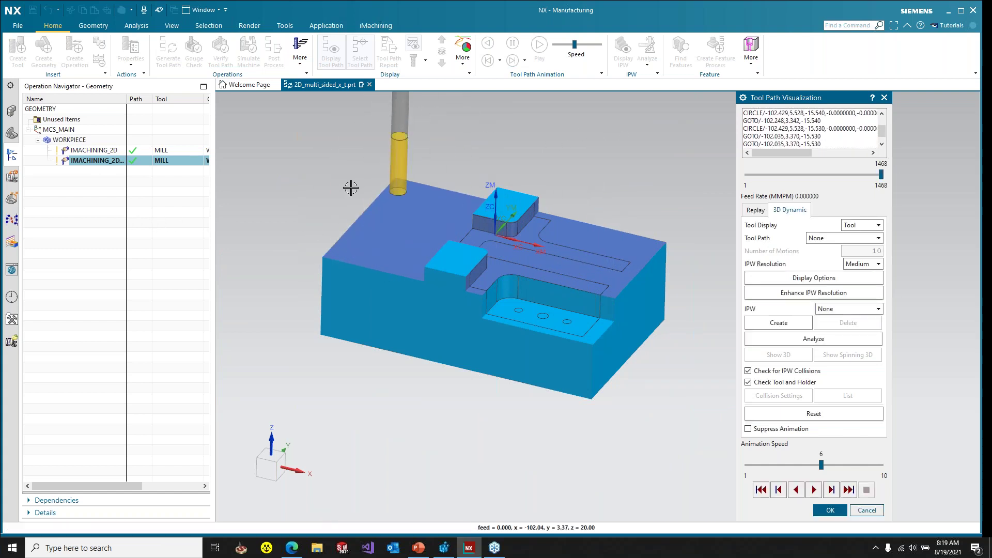
- Inspect the simulated stock around the two bosses and the corner pocket, and close the toolpath visualization
{"action": "mouse_move", "coordinate": [343, 195]}
{"action": "middle_mouse_down"}
{"action": "mouse_move", "coordinate": [343, 228]}
{"action": "mouse_move", "coordinate": [344, 207]}
{"action": "middle_mouse_up"}
{"action": "scroll", "coordinate": [507, 266], "scroll_direction": "up", "scroll_amount": 5}
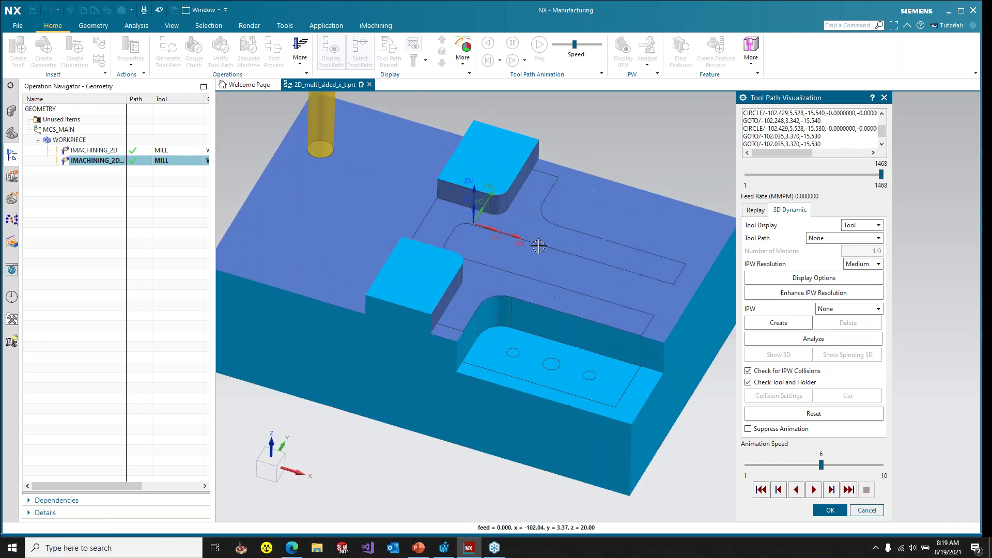
{"action": "scroll", "coordinate": [504, 253], "scroll_direction": "down", "scroll_amount": 5}
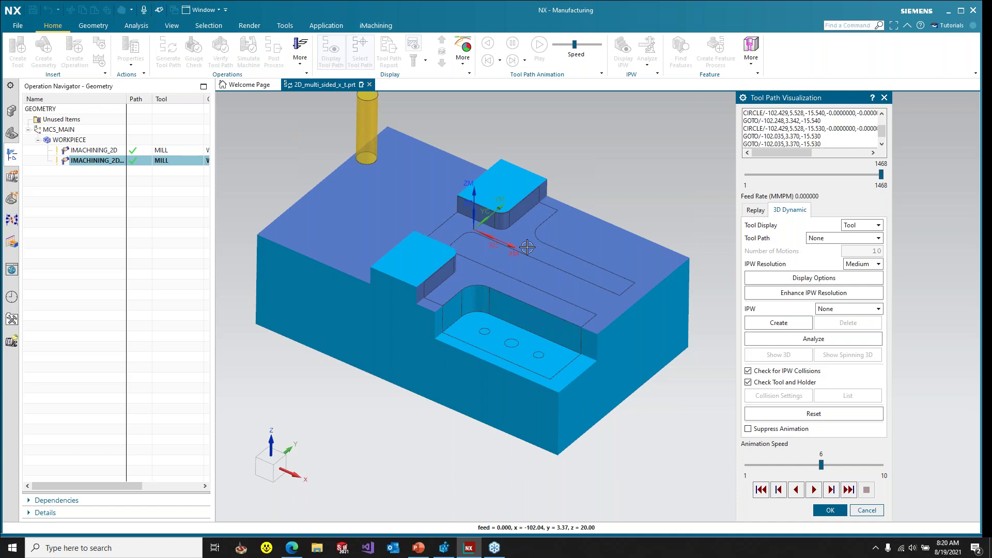
{"action": "left_click", "coordinate": [837, 509]}
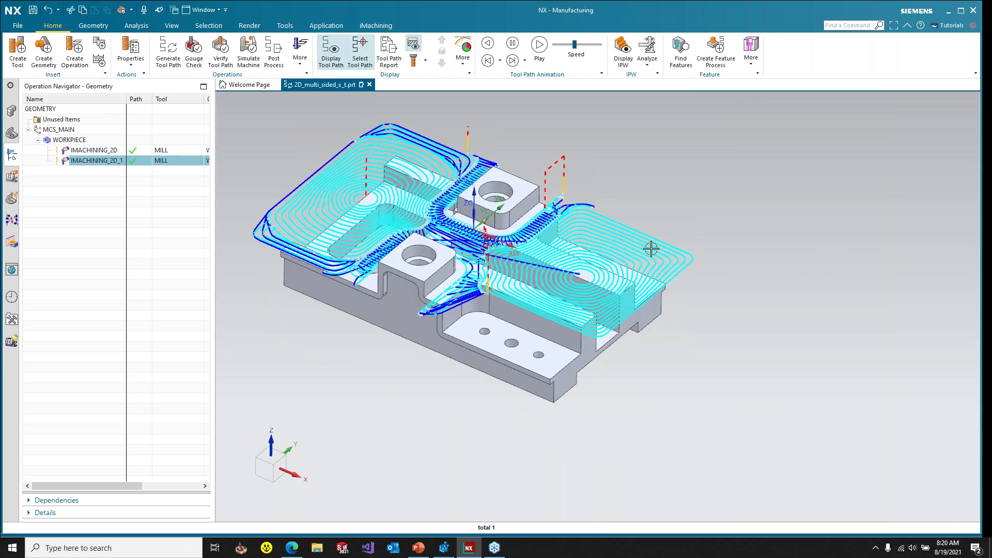
- Show the tool at two points along the outer edge of the upper-face toolpath and save the part
{"action": "left_click", "coordinate": [336, 157]}
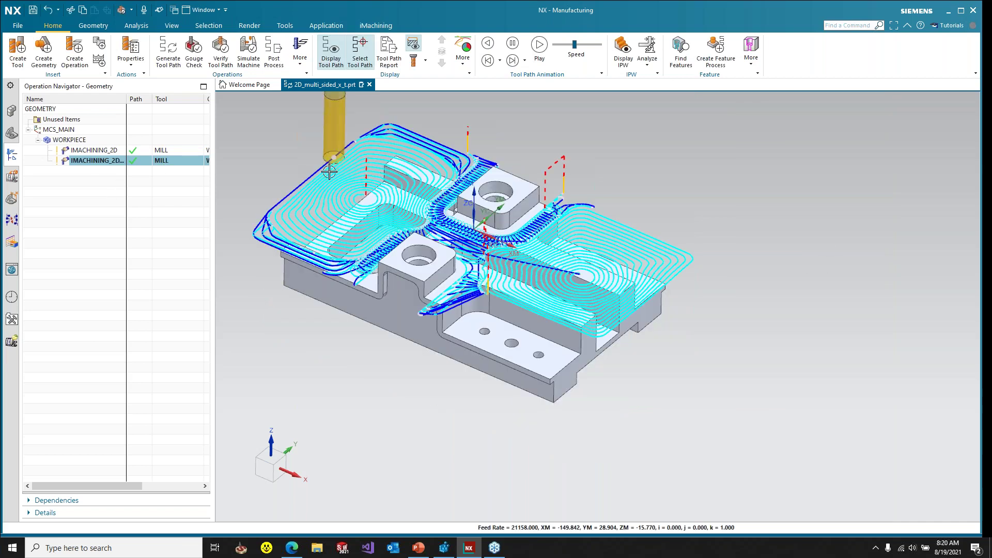
{"action": "left_click", "coordinate": [308, 178]}
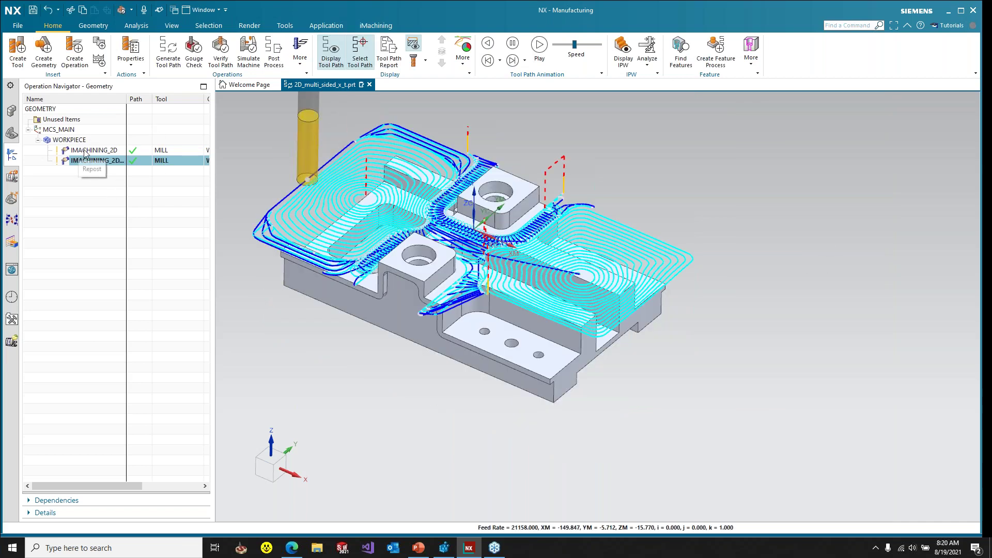
{"action": "left_click", "coordinate": [35, 10]}
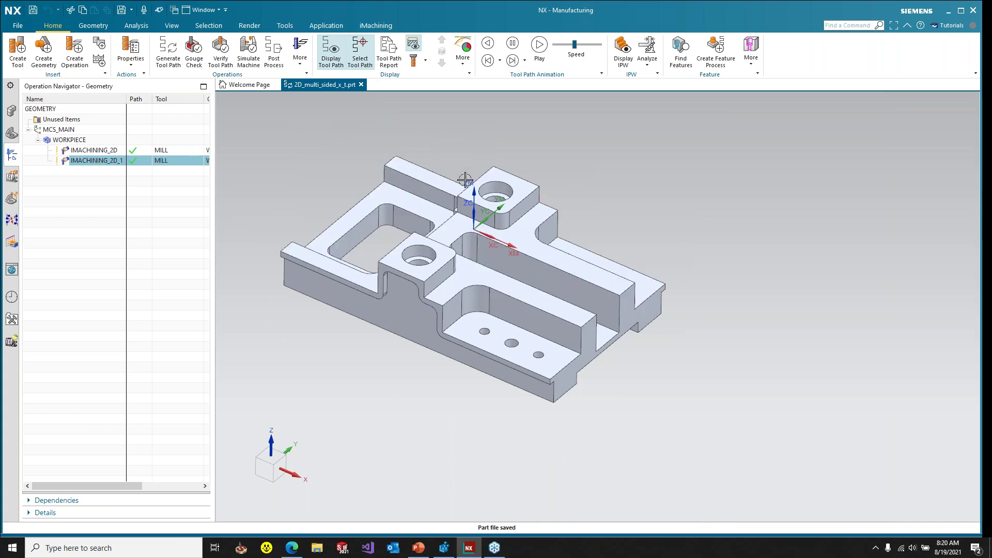
- Close all parts and open 3D_MOLD_x_t.prt
{"action": "left_click", "coordinate": [18, 26]}
{"action": "mouse_move", "coordinate": [58, 79]}
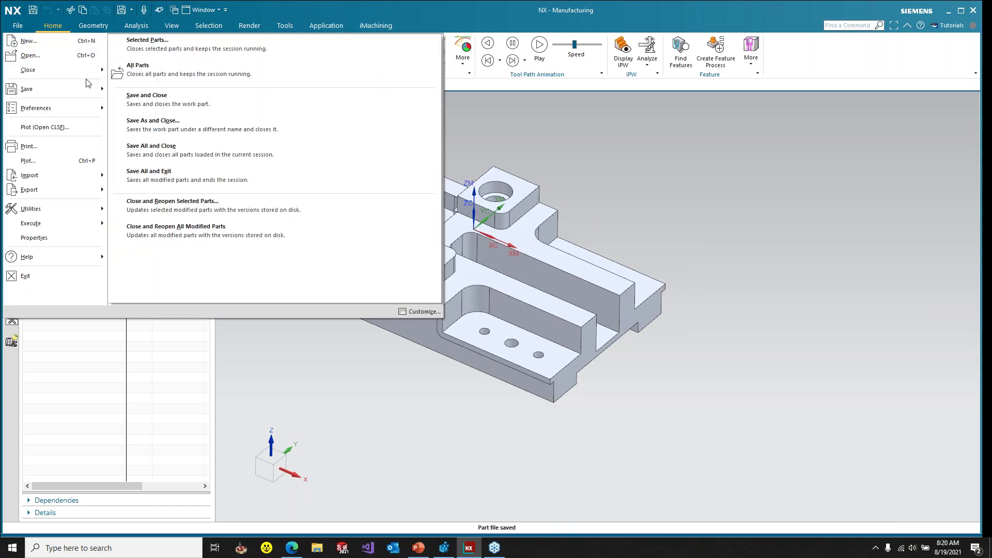
{"action": "left_click", "coordinate": [174, 77]}
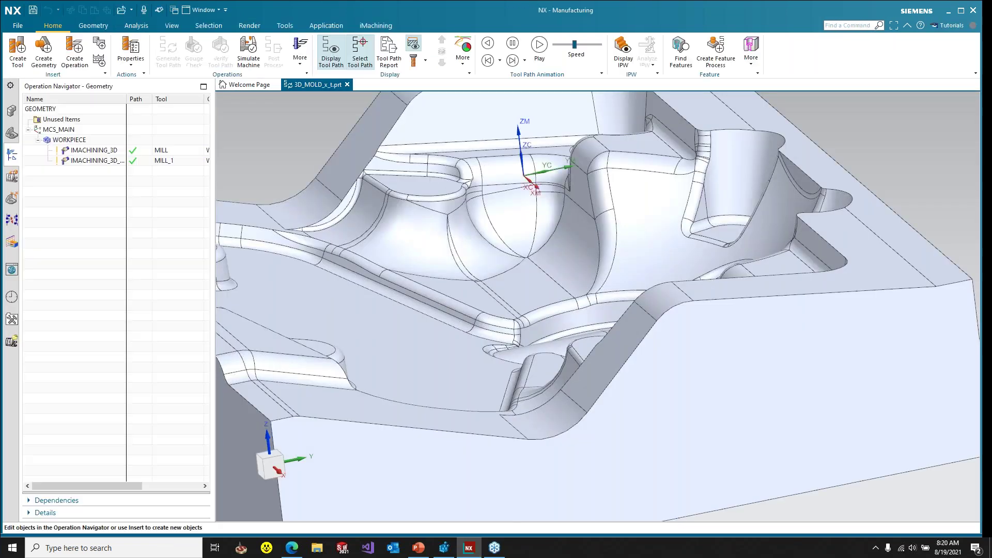
- Delete the existing IMACHINING_3D and IMACHINING_3D_COPY operations under WORKPIECE
{"action": "left_click", "coordinate": [90, 150]}
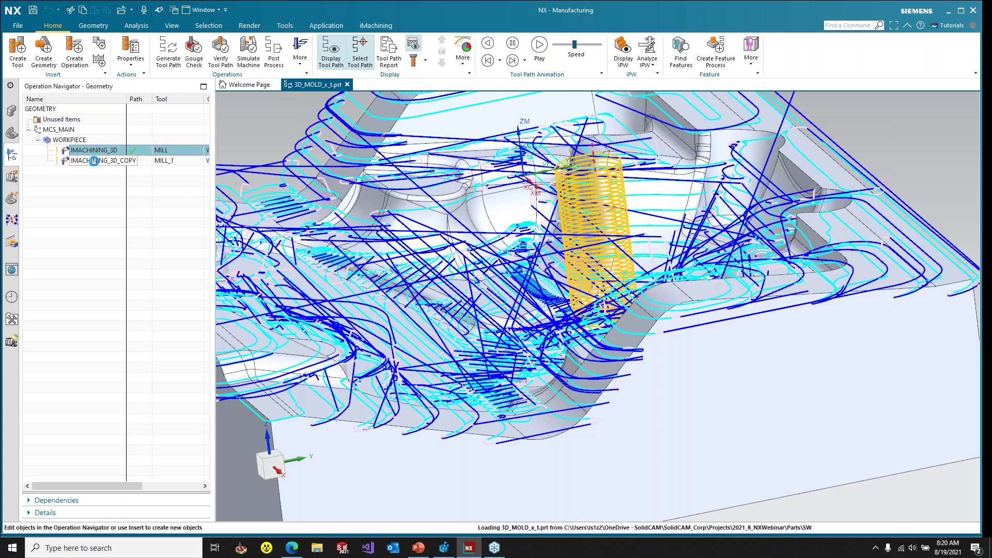
{"action": "left_click", "coordinate": [94, 161], "text": "ctrl"}
{"action": "right_click", "coordinate": [95, 161]}
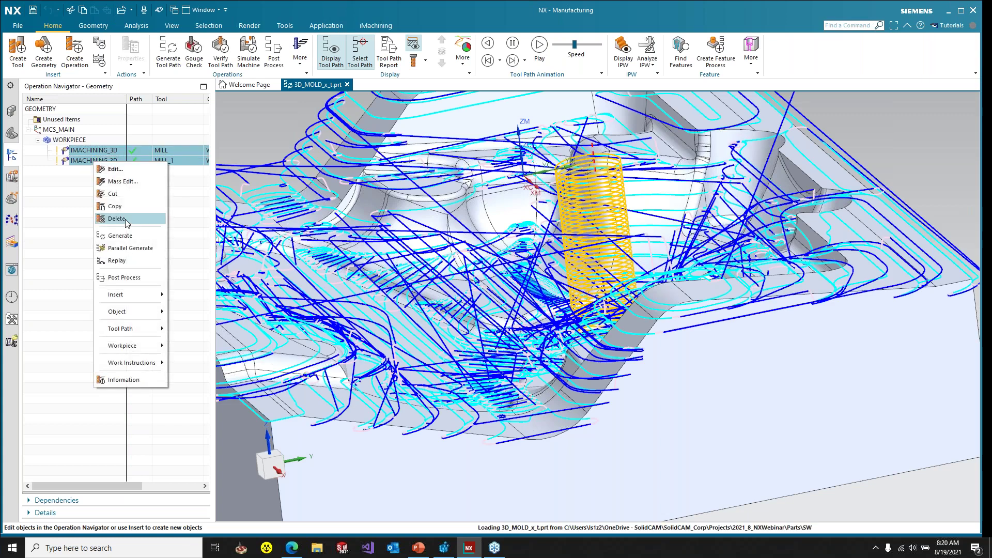
{"action": "left_click", "coordinate": [128, 221]}
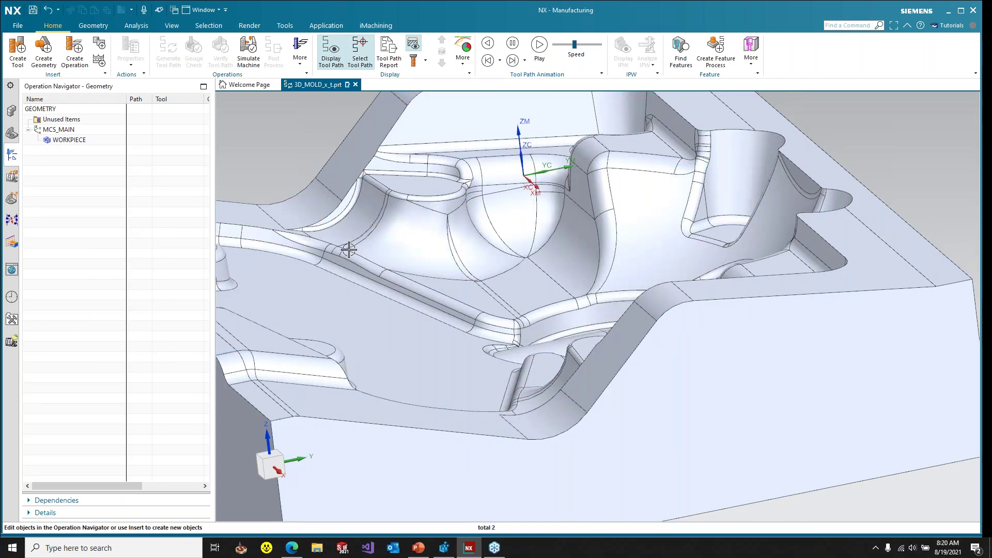
{"action": "scroll", "coordinate": [349, 250], "scroll_direction": "down", "scroll_amount": 3}
{"action": "middle_click_drag", "start_coordinate": [374, 273], "coordinate": [560, 307]}
{"action": "scroll", "coordinate": [559, 307], "scroll_direction": "down", "scroll_amount": 1}
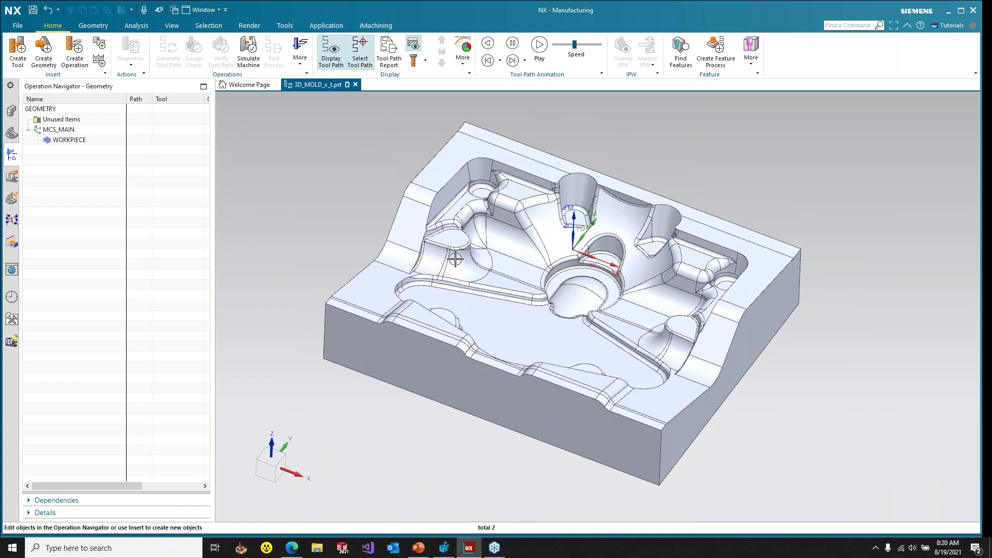
{"action": "left_click", "coordinate": [66, 141]}
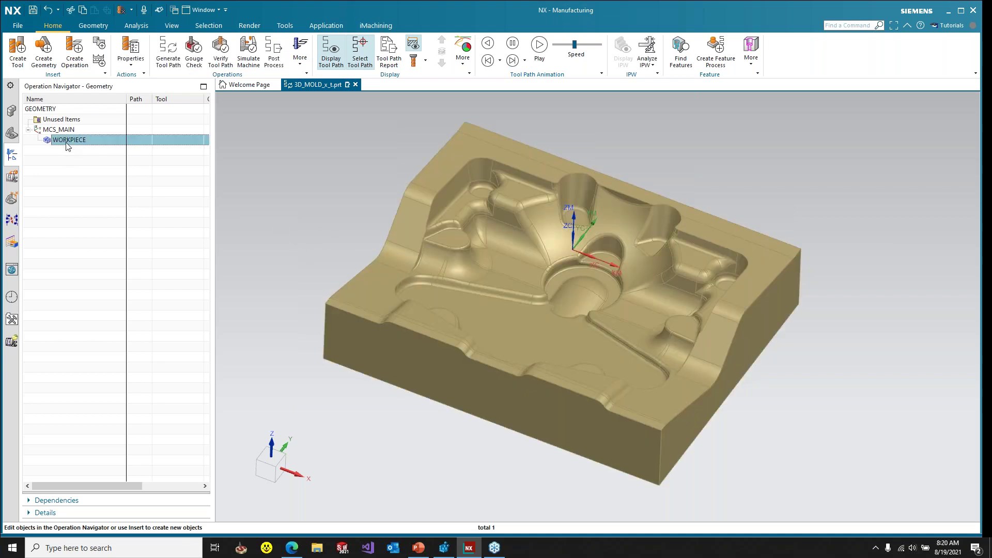
{"action": "right_click", "coordinate": [67, 146]}
{"action": "mouse_move", "coordinate": [112, 278]}
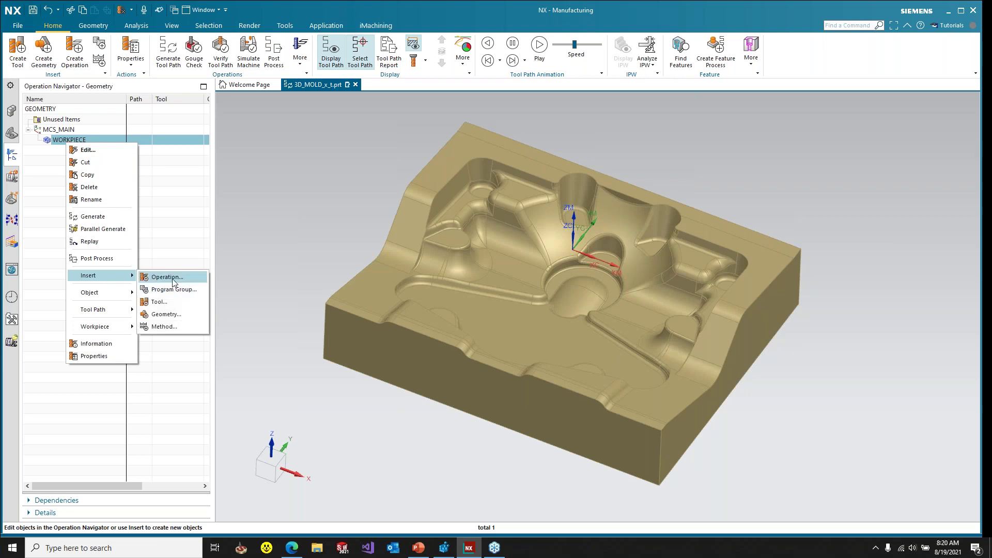
{"action": "left_click", "coordinate": [182, 209]}
- Create an iMachining 3D operation named IMACHINING_3D using NC_PROGRAM, the WORKPIECE geometry and METHOD
{"action": "left_click", "coordinate": [62, 144]}
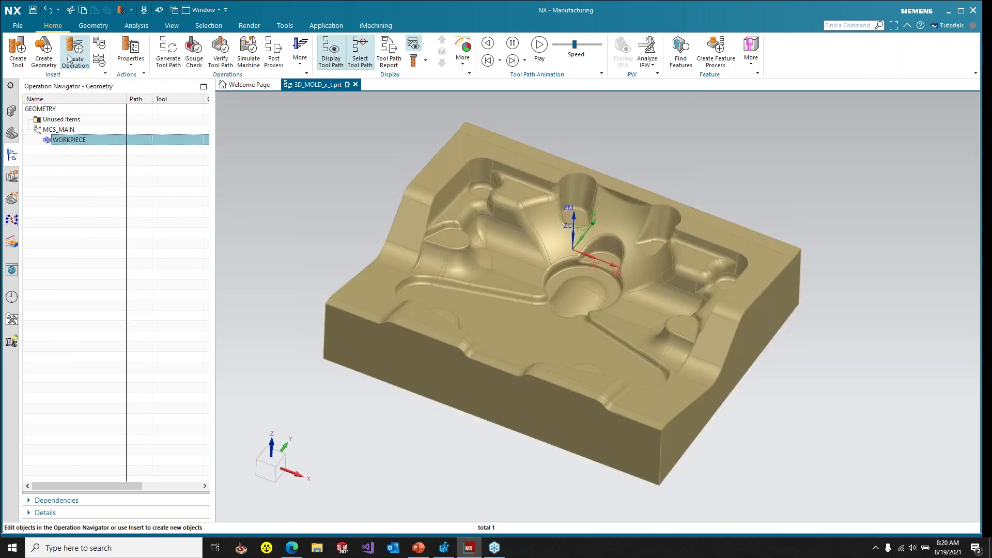
{"action": "left_click", "coordinate": [75, 52]}
{"action": "left_click", "coordinate": [806, 164]}
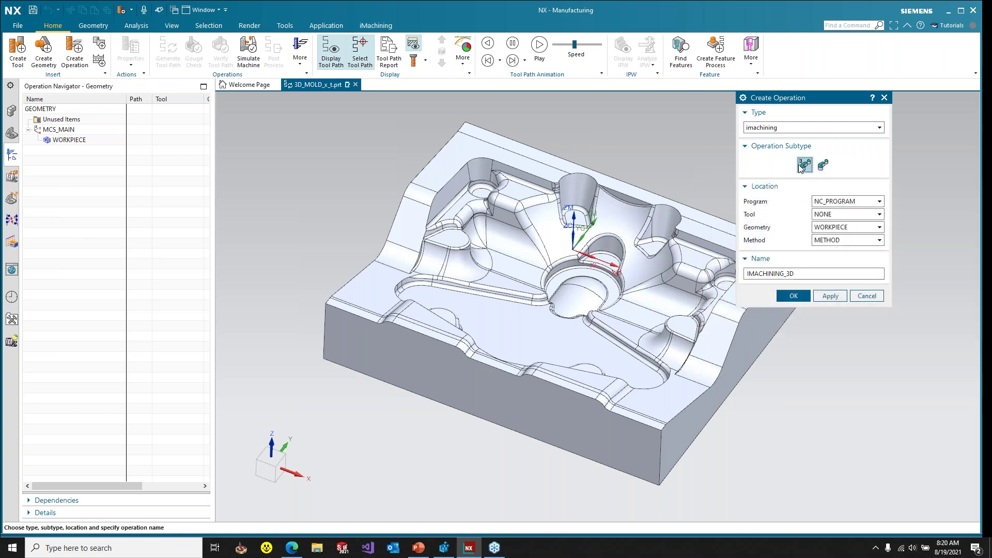
{"action": "left_click", "coordinate": [801, 297]}
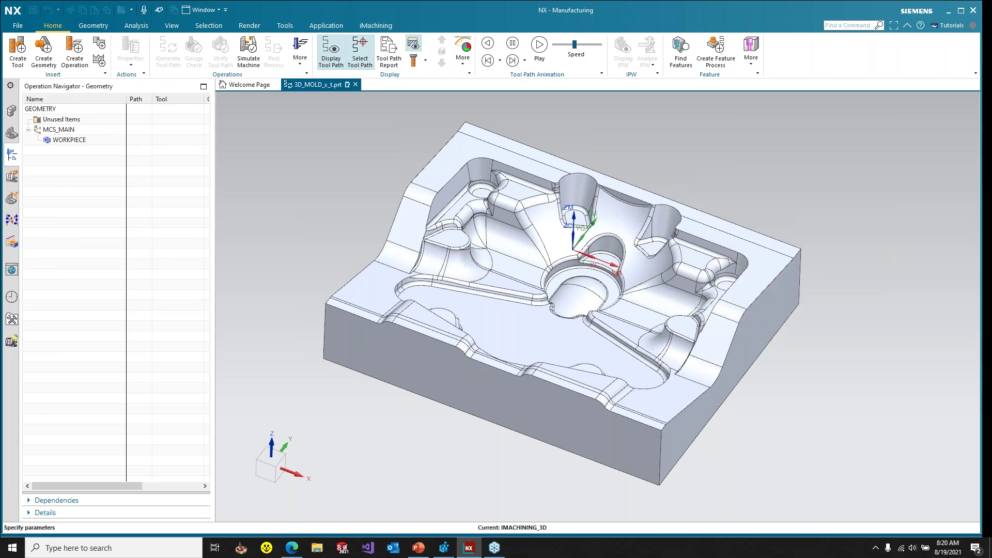
- Assign the MILL (Milling Tool-5 Parameters) tool to IMACHINING_3D and review its dimensions against the mold cavity
{"action": "left_click", "coordinate": [839, 113]}
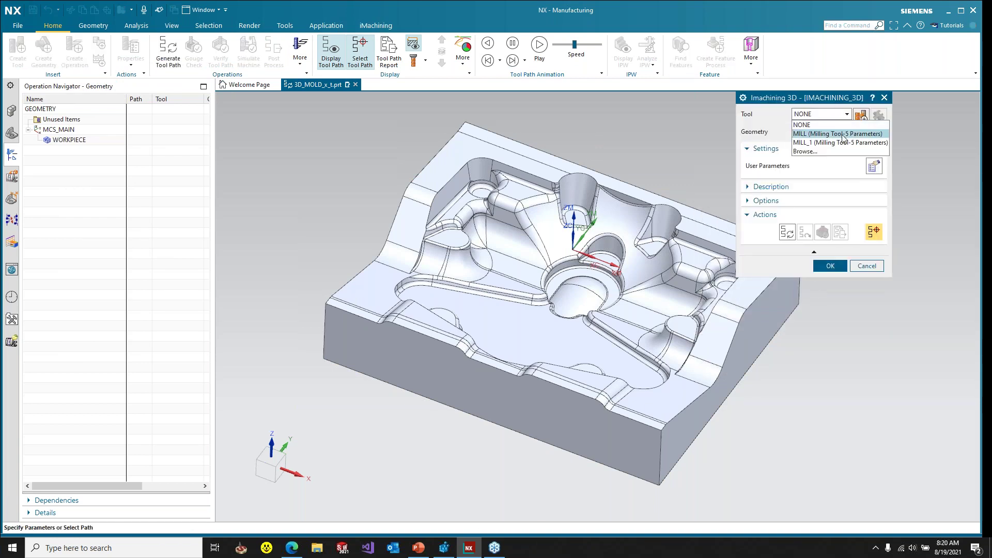
{"action": "left_click", "coordinate": [875, 135]}
{"action": "left_click", "coordinate": [878, 117]}
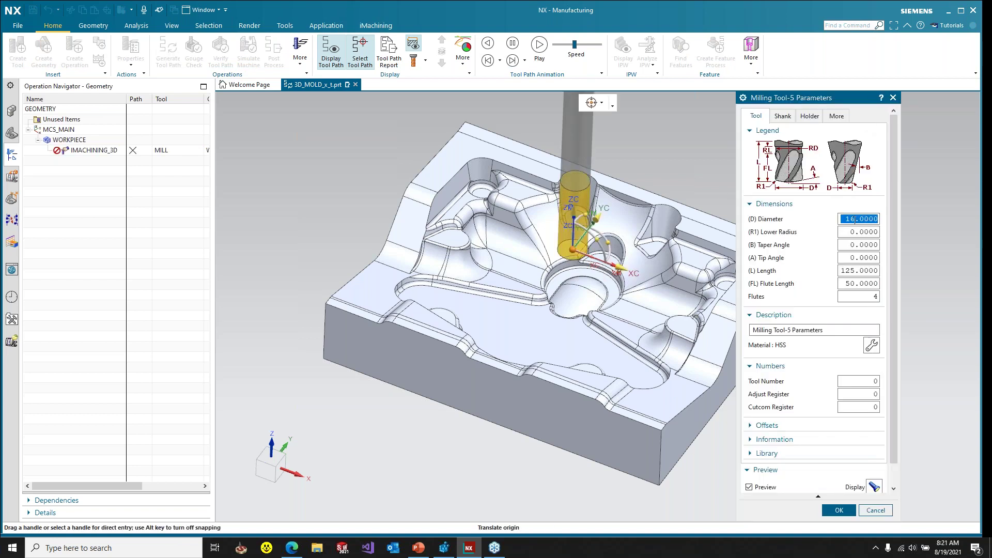
{"action": "middle_click_drag", "start_coordinate": [635, 288], "coordinate": [632, 255]}
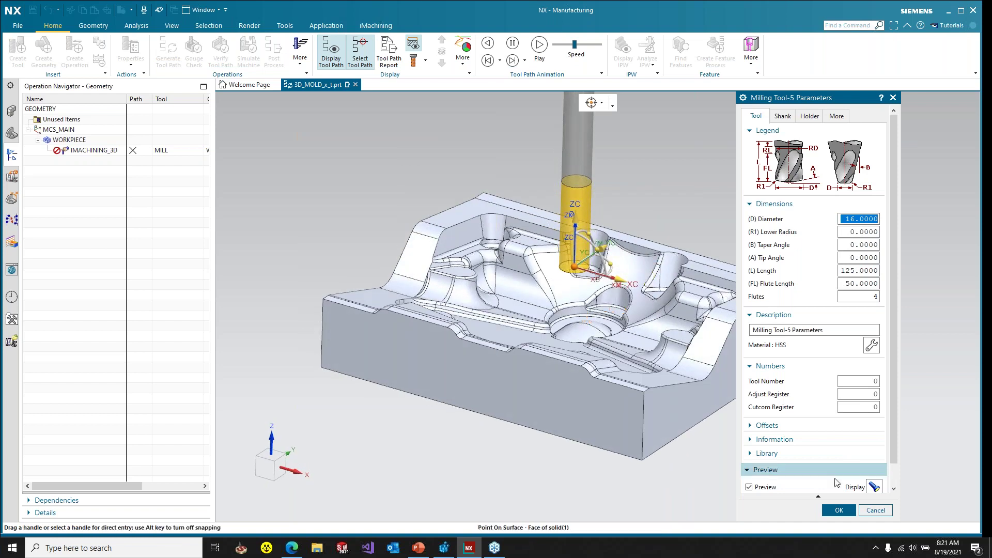
{"action": "left_click", "coordinate": [837, 510]}
- Keep the 3D General technology for IMACHINING_3D and set its lower cut level from the ring-shaped face around the central recess
{"action": "left_click", "coordinate": [878, 178]}
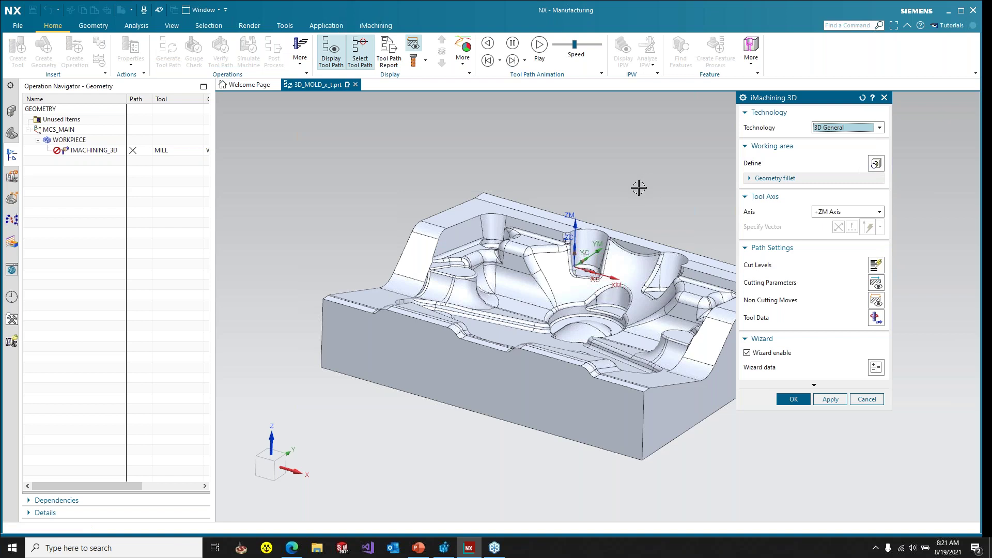
{"action": "middle_click_drag", "start_coordinate": [639, 188], "coordinate": [637, 194]}
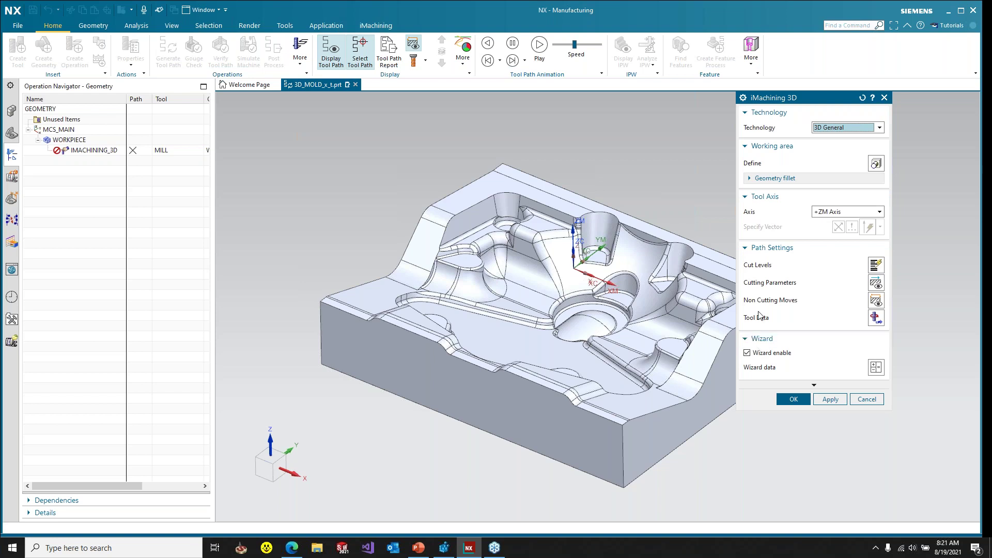
{"action": "left_click", "coordinate": [856, 129]}
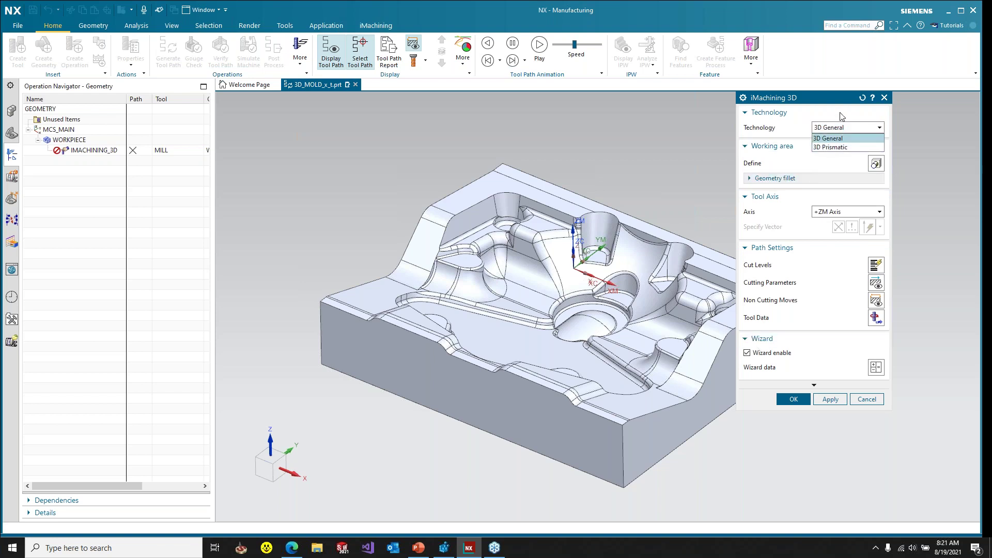
{"action": "left_click", "coordinate": [832, 100]}
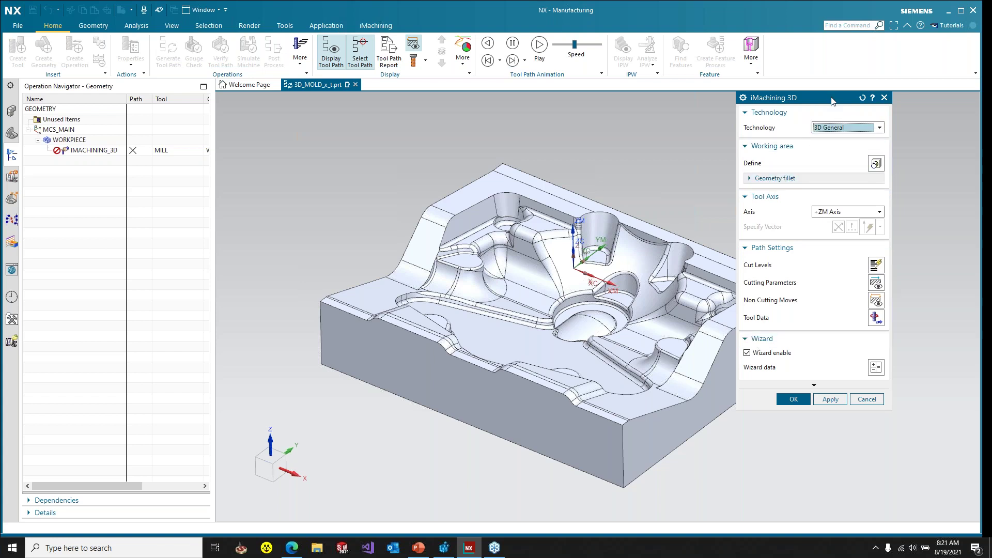
{"action": "left_click", "coordinate": [876, 265]}
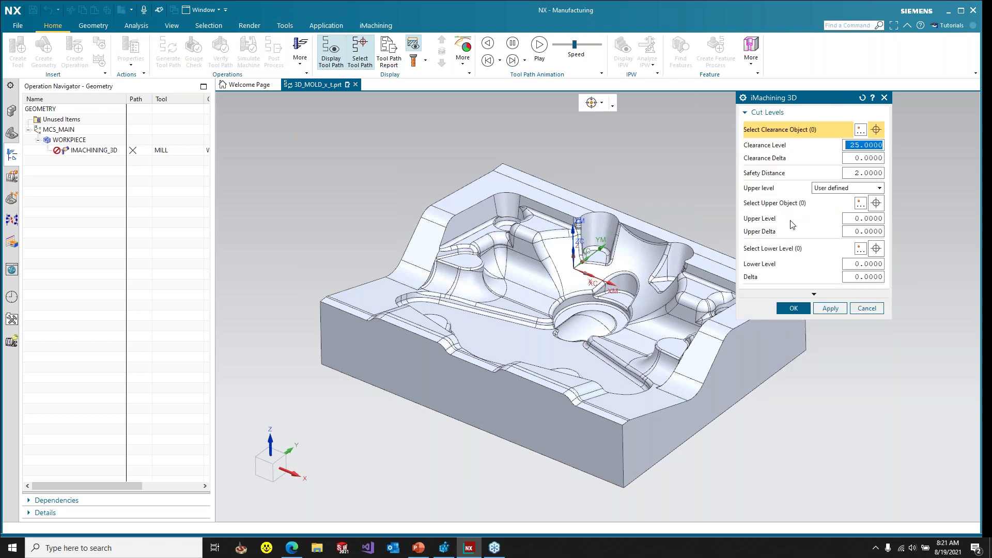
{"action": "left_click", "coordinate": [786, 248]}
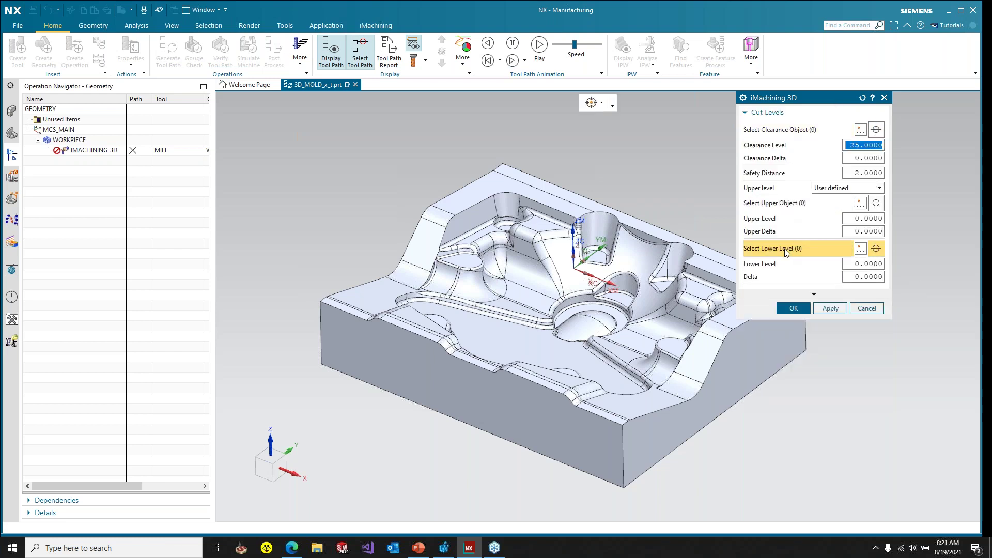
{"action": "left_click", "coordinate": [619, 311]}
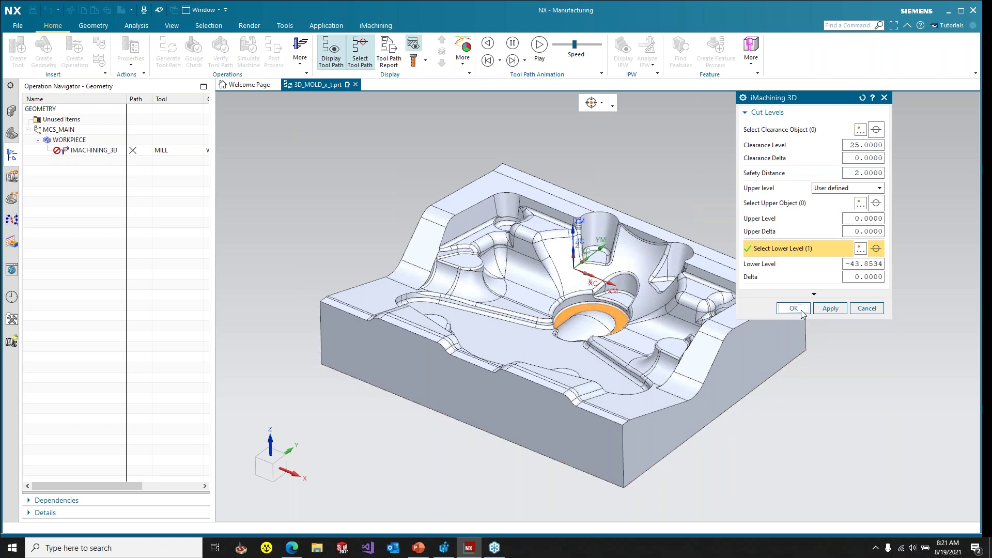
{"action": "left_click", "coordinate": [801, 310]}
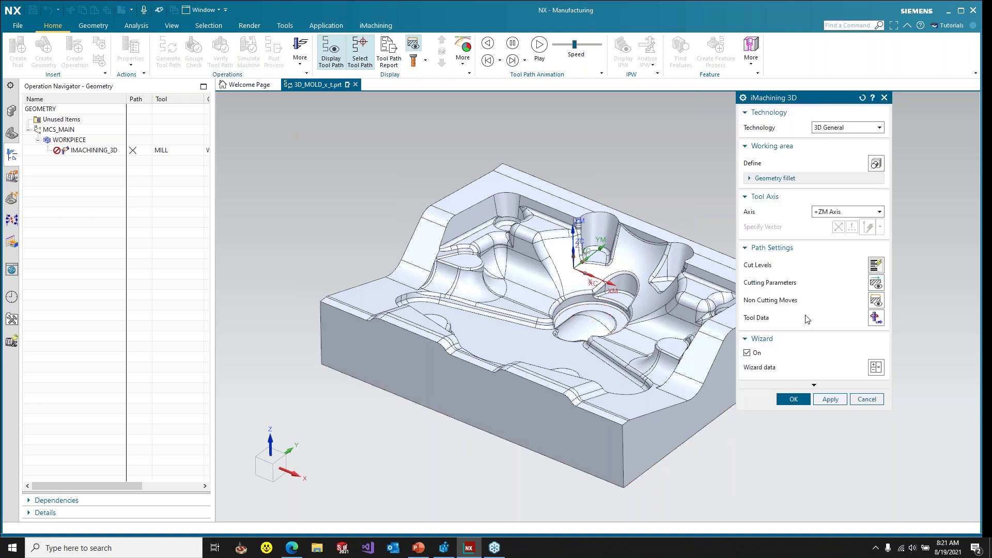
- Set the Technology Wizard machining level to 8 and check both views of the output cutting data
{"action": "left_click", "coordinate": [876, 367]}
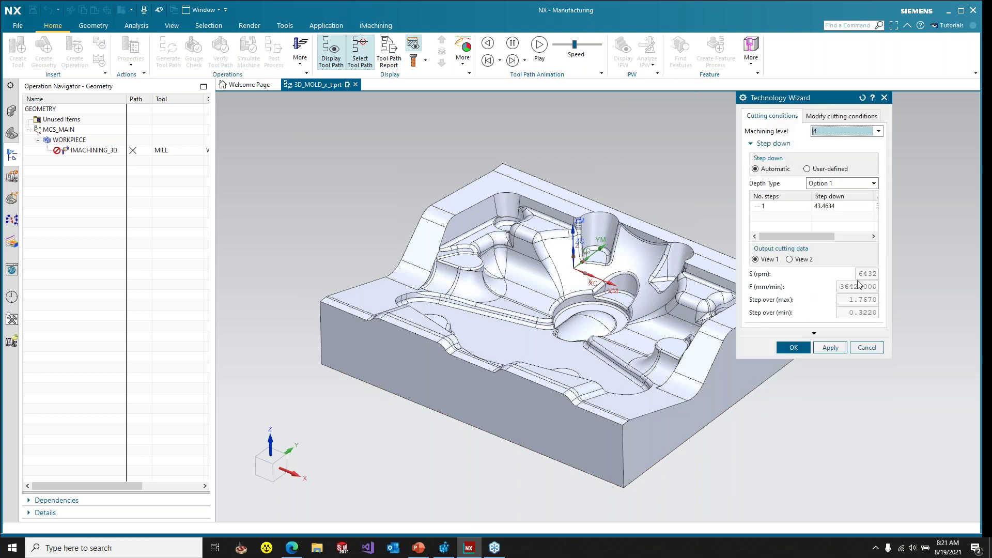
{"action": "left_click", "coordinate": [804, 260]}
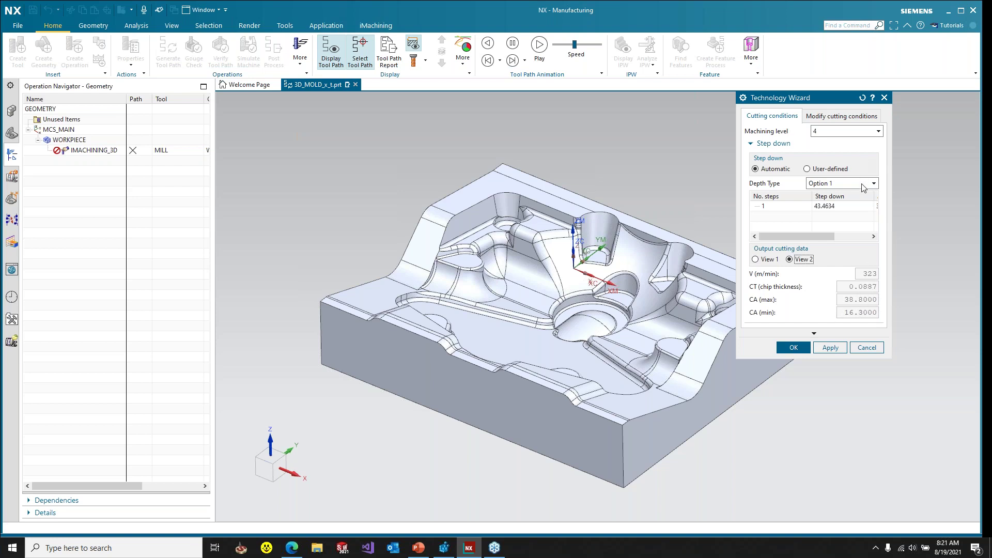
{"action": "left_click", "coordinate": [878, 131]}
{"action": "left_click", "coordinate": [858, 199]}
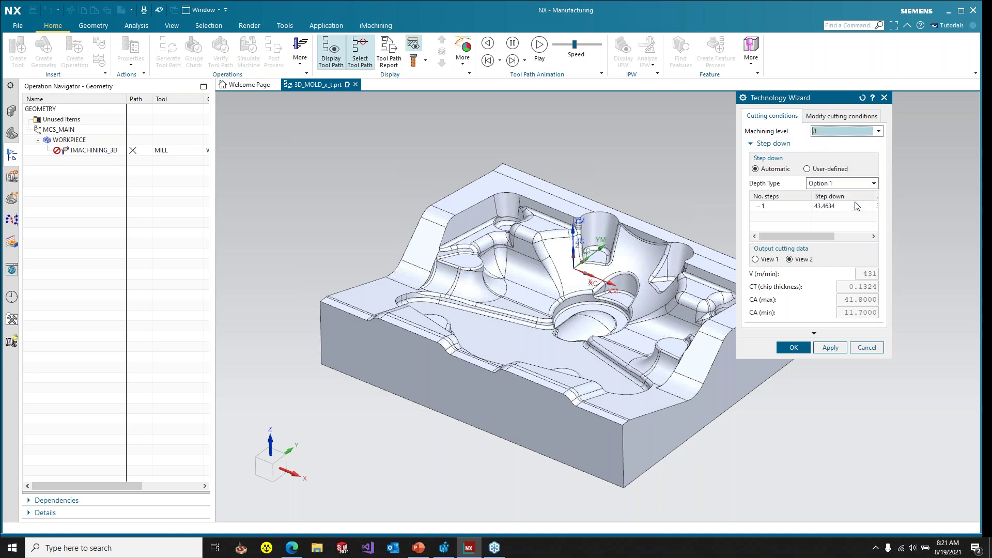
{"action": "left_click", "coordinate": [767, 260]}
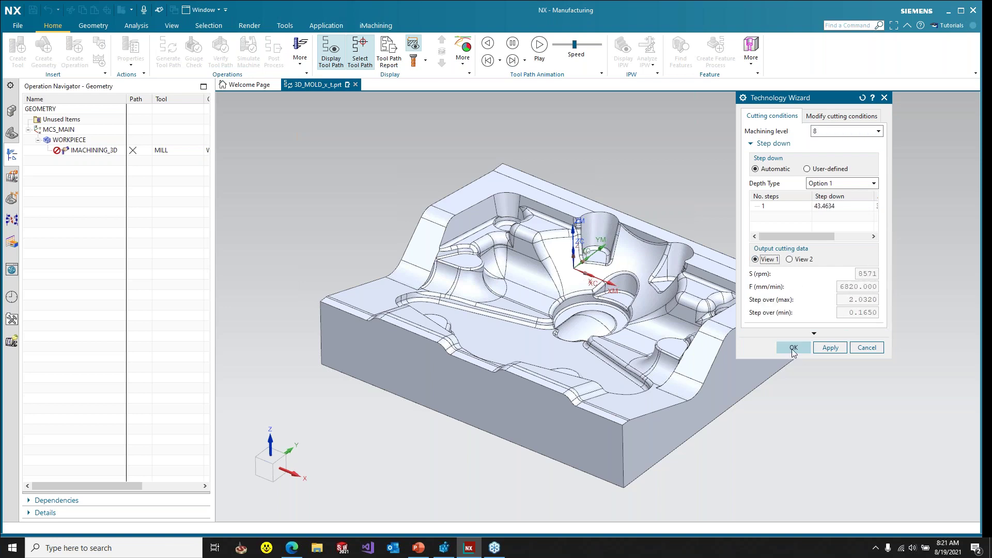
{"action": "left_click", "coordinate": [794, 348]}
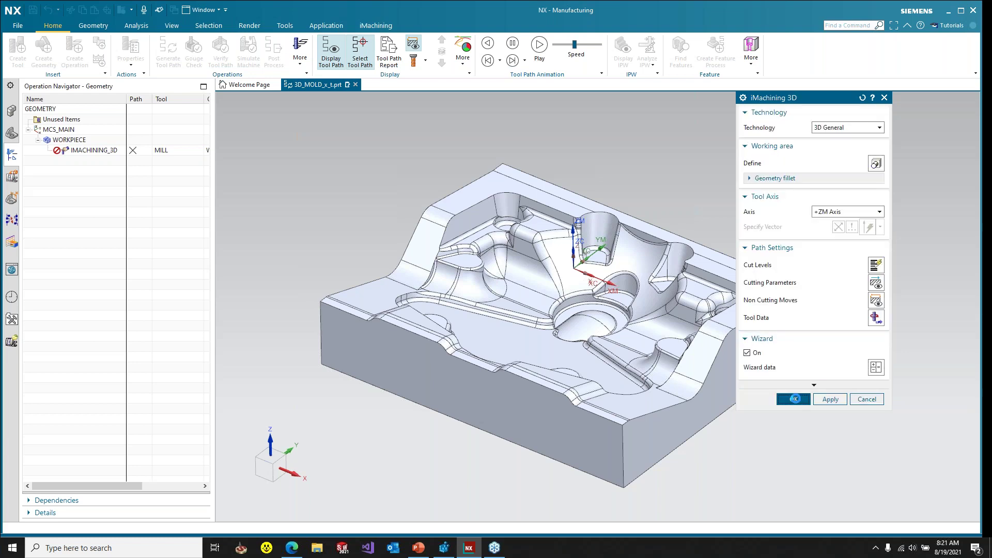
- Generate the IMACHINING_3D tool path, inspect it over the mold, and accept the operation
{"action": "left_click", "coordinate": [795, 399]}
{"action": "left_click", "coordinate": [788, 243]}
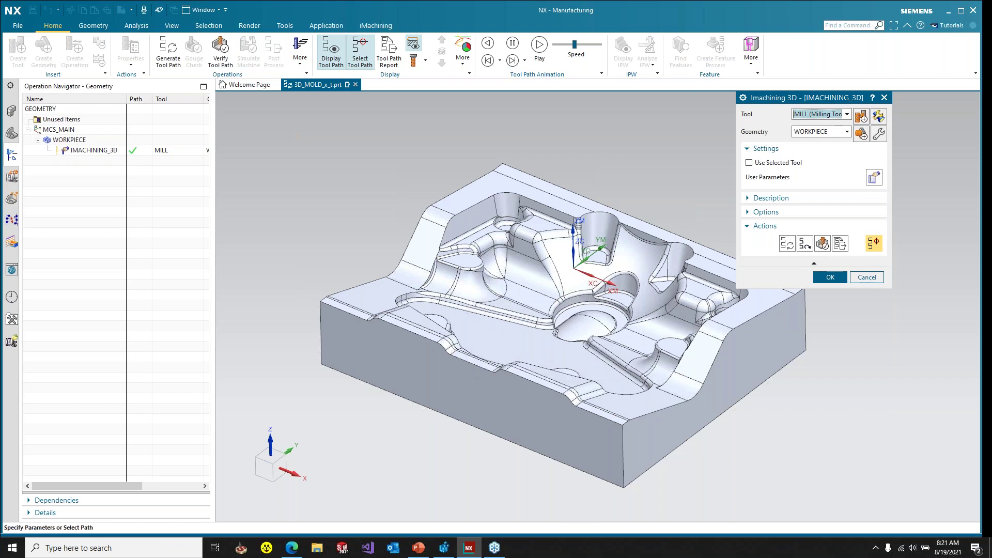
{"action": "left_click", "coordinate": [874, 179]}
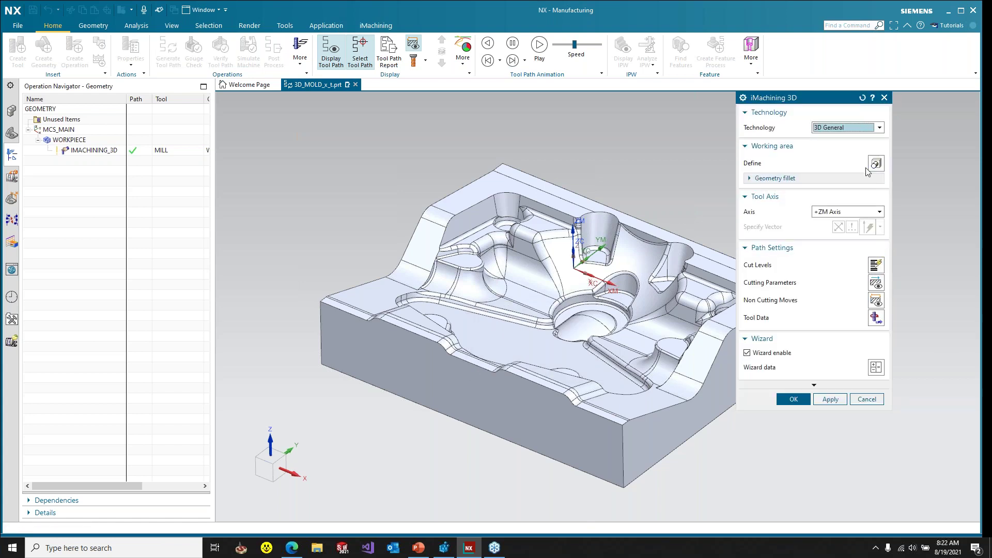
{"action": "left_click", "coordinate": [795, 399]}
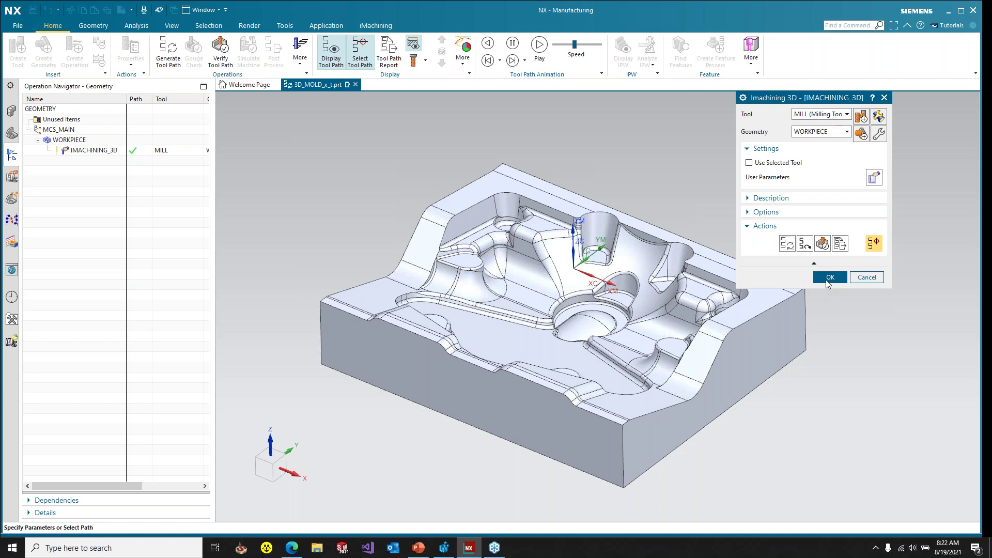
{"action": "left_click", "coordinate": [794, 246]}
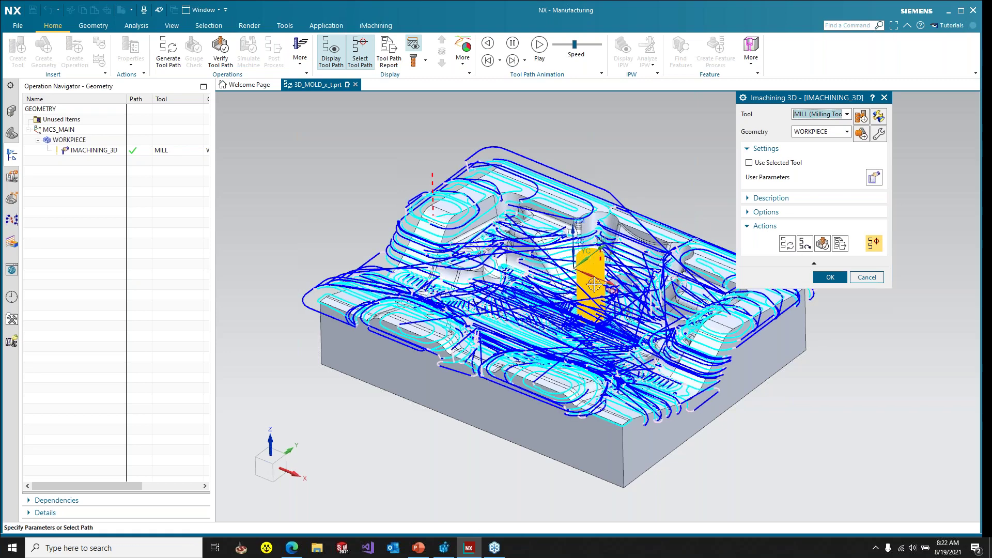
{"action": "mouse_move", "coordinate": [624, 295]}
{"action": "middle_mouse_down"}
{"action": "mouse_move", "coordinate": [635, 212]}
{"action": "mouse_move", "coordinate": [633, 310]}
{"action": "mouse_move", "coordinate": [633, 298]}
{"action": "middle_mouse_up"}
{"action": "mouse_move", "coordinate": [339, 223]}
{"action": "middle_mouse_down"}
{"action": "mouse_move", "coordinate": [343, 215]}
{"action": "mouse_move", "coordinate": [342, 227]}
{"action": "middle_mouse_up"}
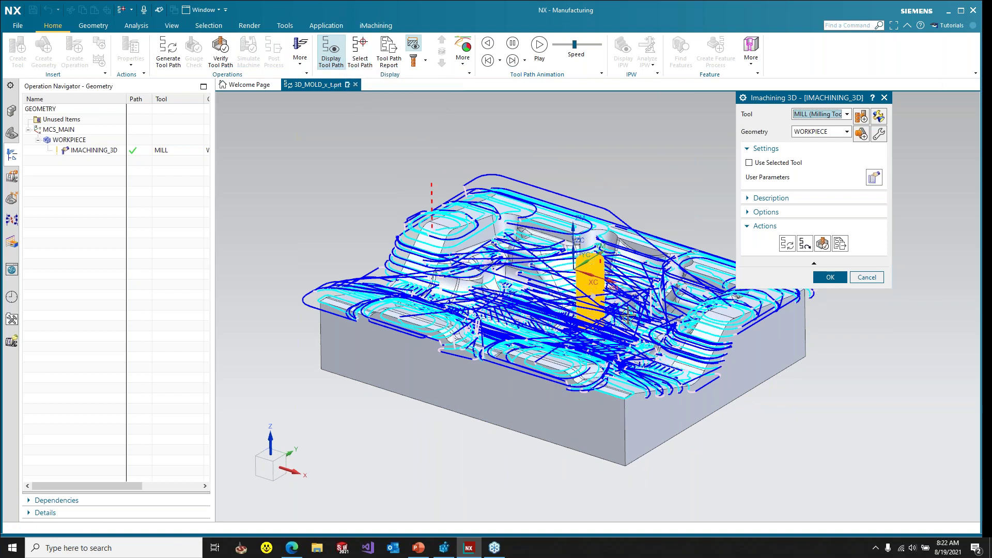
{"action": "middle_click_drag", "start_coordinate": [662, 198], "coordinate": [658, 250]}
{"action": "left_click", "coordinate": [830, 277]}
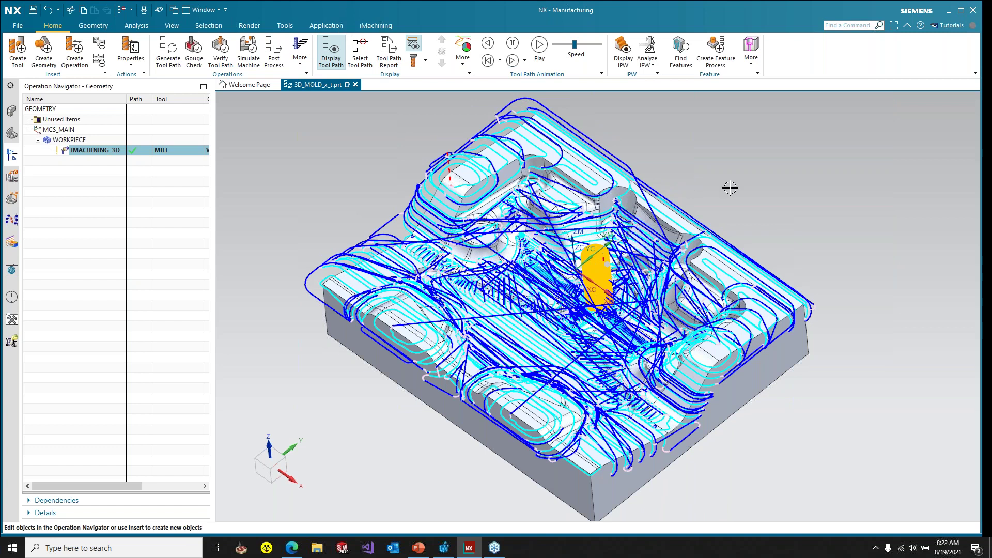
- Verify the IMACHINING_3D tool path with the 3D Dynamic material removal simulation and inspect the stepped stock
{"action": "right_click", "coordinate": [115, 151]}
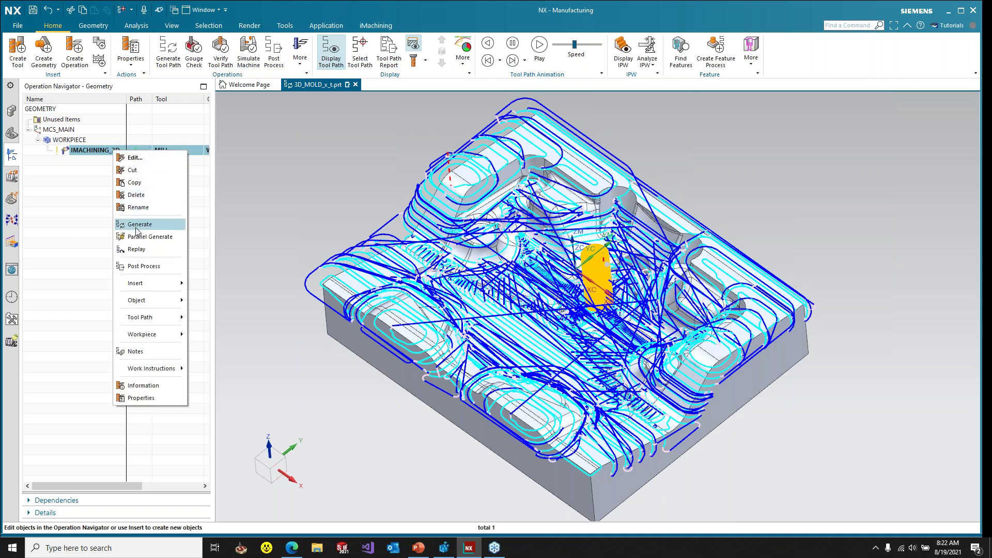
{"action": "mouse_move", "coordinate": [151, 321]}
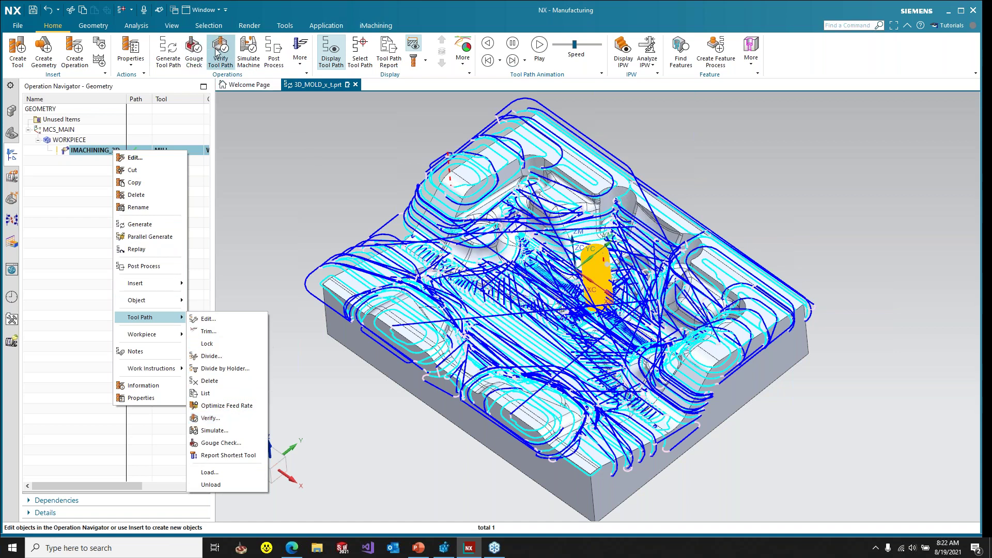
{"action": "left_click", "coordinate": [232, 409]}
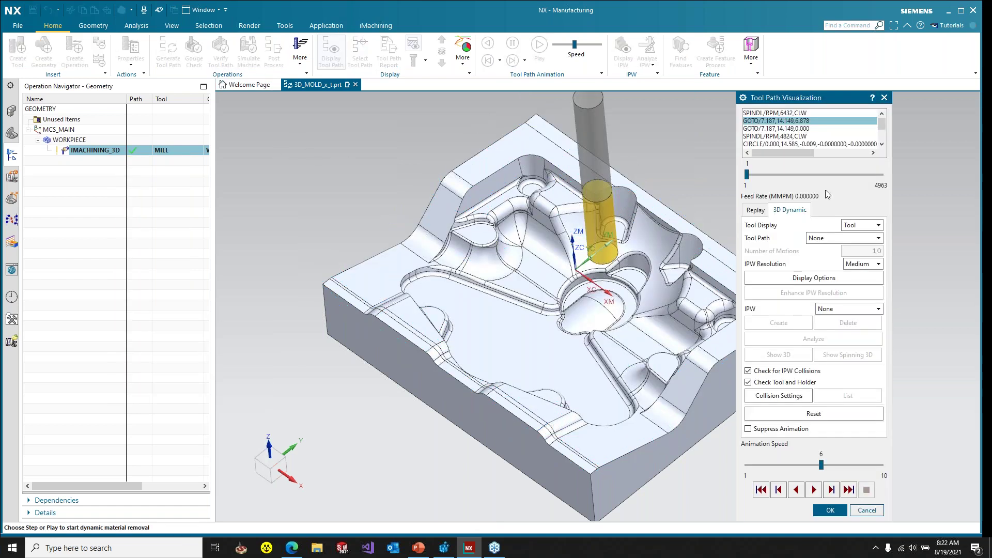
{"action": "middle_click_drag", "start_coordinate": [671, 285], "coordinate": [681, 341]}
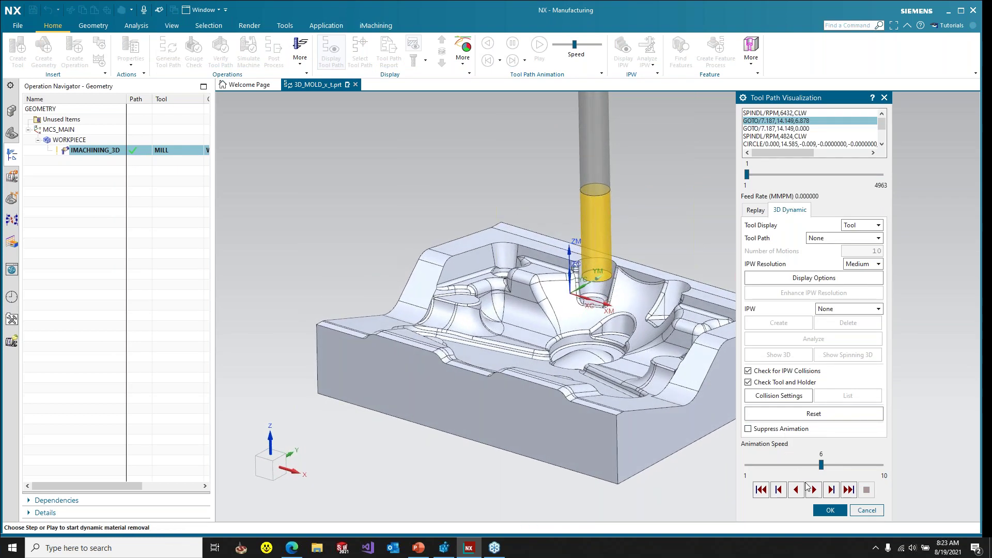
{"action": "left_click", "coordinate": [810, 489]}
{"action": "middle_click_drag", "start_coordinate": [683, 316], "coordinate": [688, 347]}
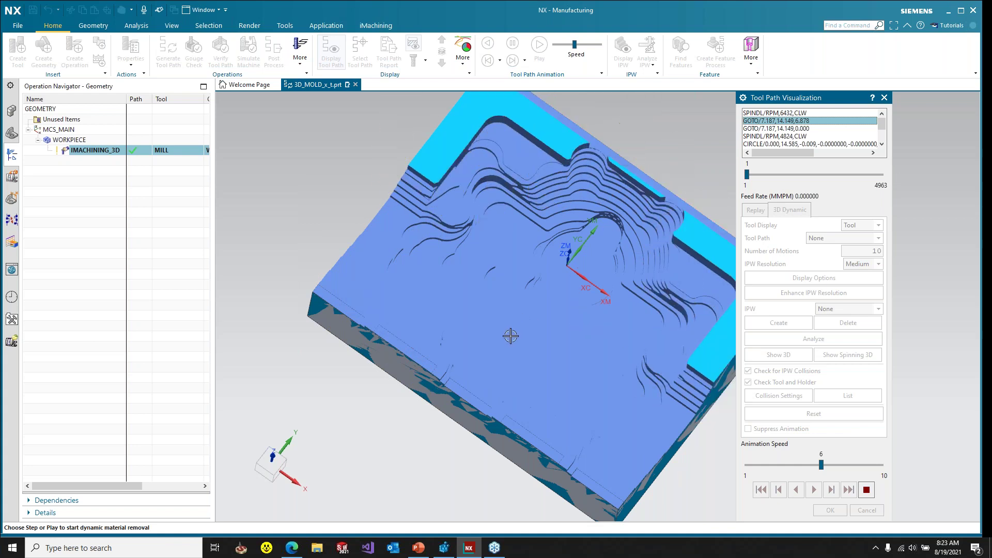
{"action": "middle_click_drag", "start_coordinate": [512, 332], "coordinate": [512, 288]}
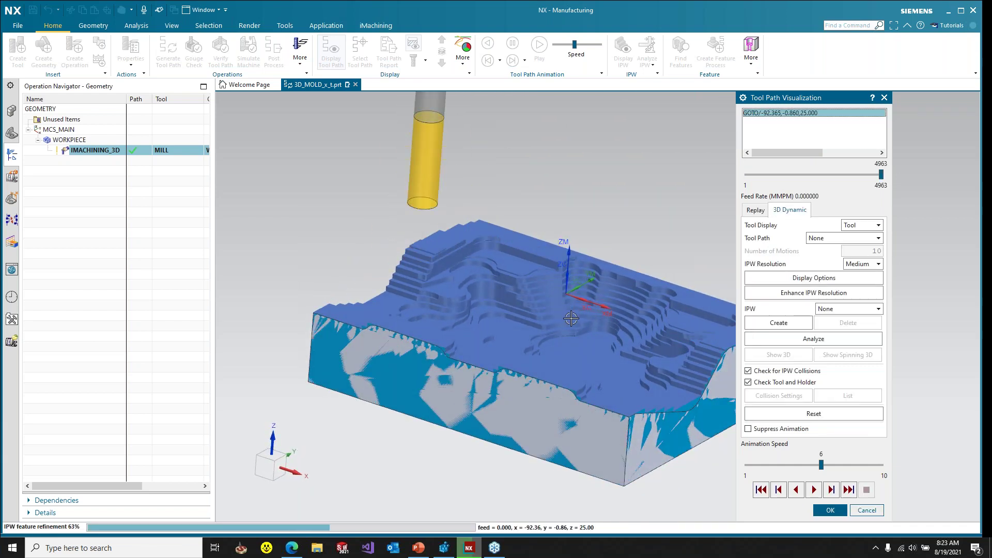
{"action": "middle_click_drag", "start_coordinate": [560, 329], "coordinate": [539, 320]}
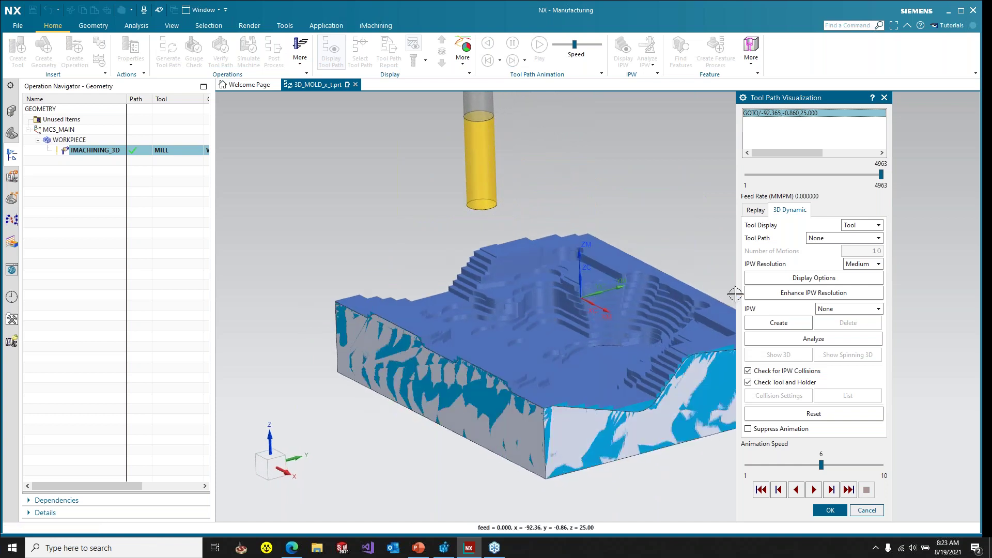
- Analyze the remaining stock thickness on the roughed mold with the color map and close the verification
{"action": "left_click", "coordinate": [816, 338]}
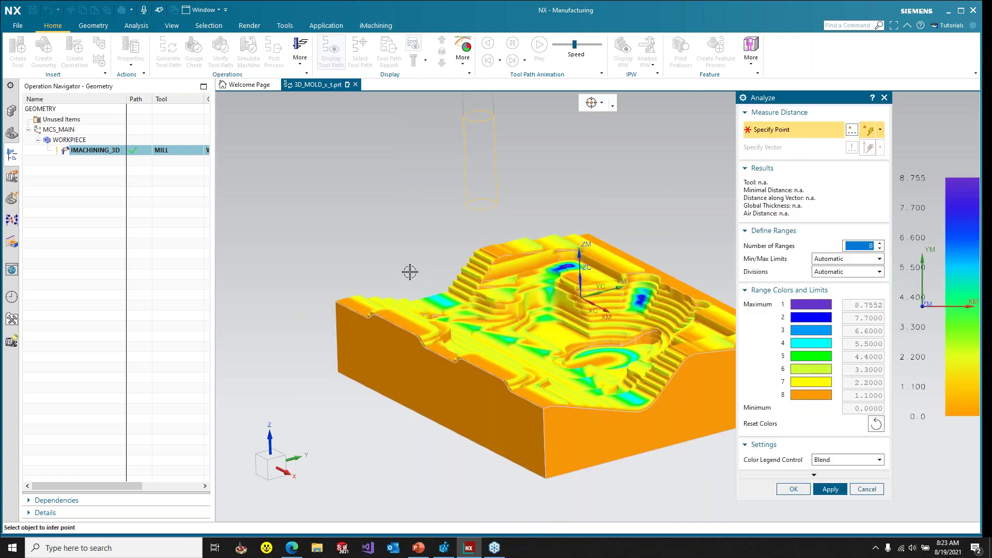
{"action": "middle_click_drag", "start_coordinate": [388, 254], "coordinate": [474, 245]}
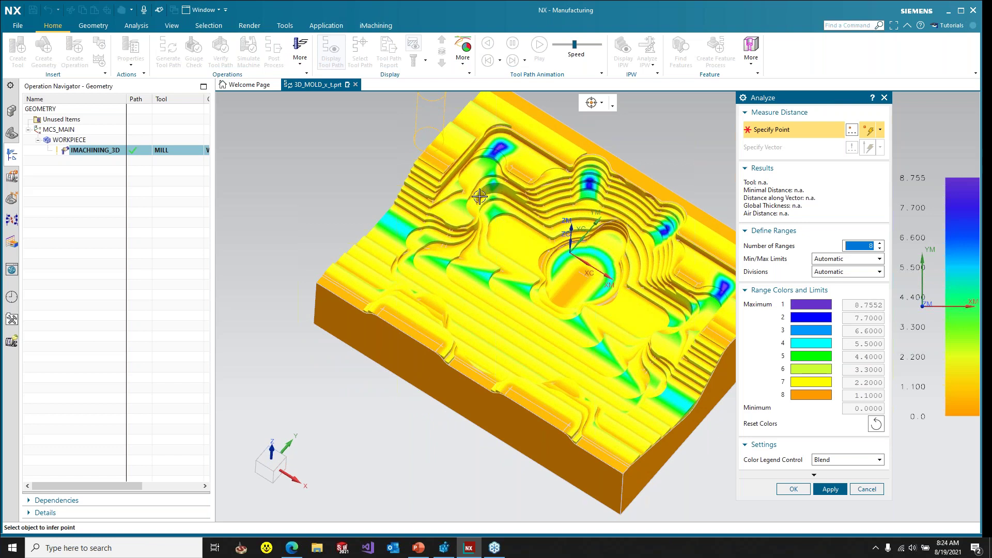
{"action": "middle_click_drag", "start_coordinate": [559, 311], "coordinate": [542, 291]}
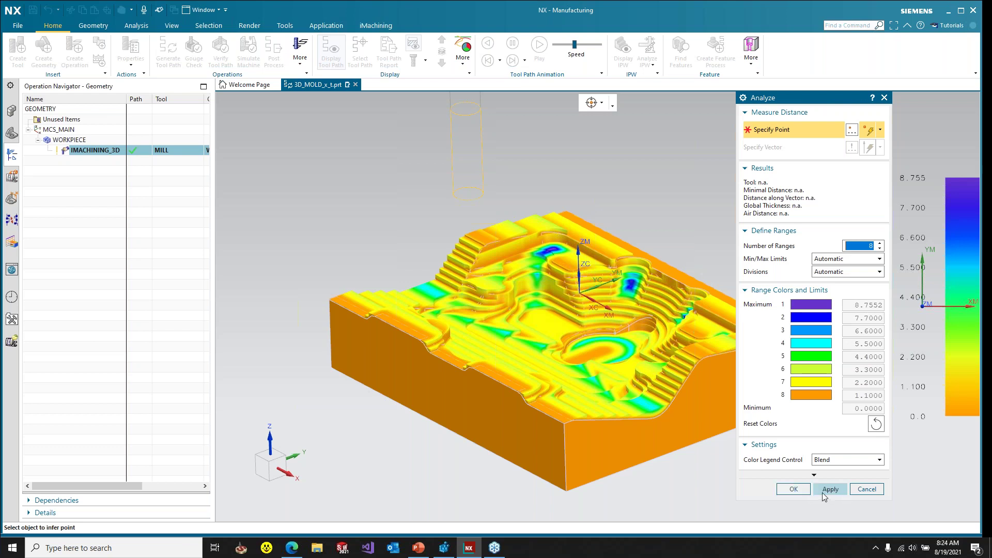
{"action": "left_click", "coordinate": [868, 489]}
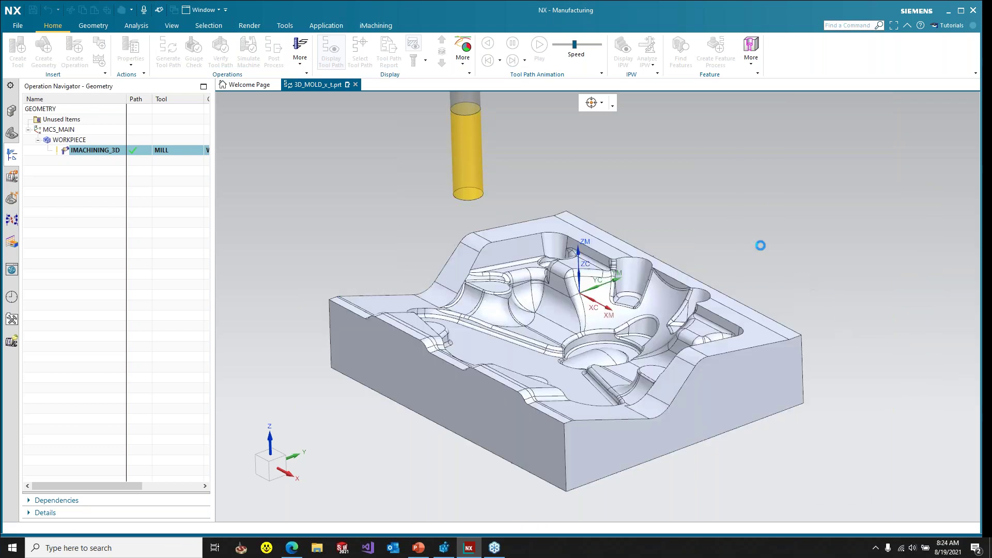
{"action": "left_click", "coordinate": [841, 512]}
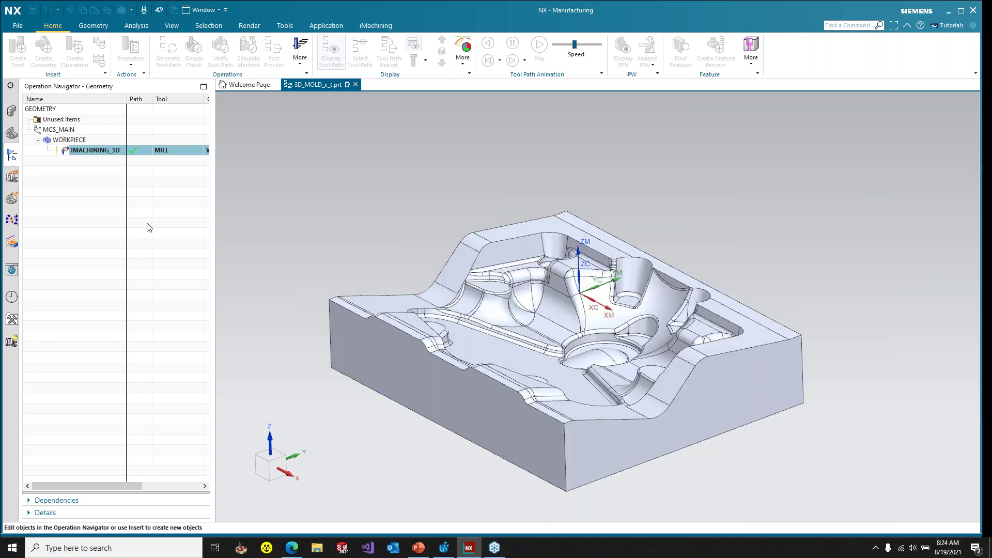
- Copy IMACHINING_3D and paste the duplicate operation below it under WORKPIECE
{"action": "right_click", "coordinate": [90, 153]}
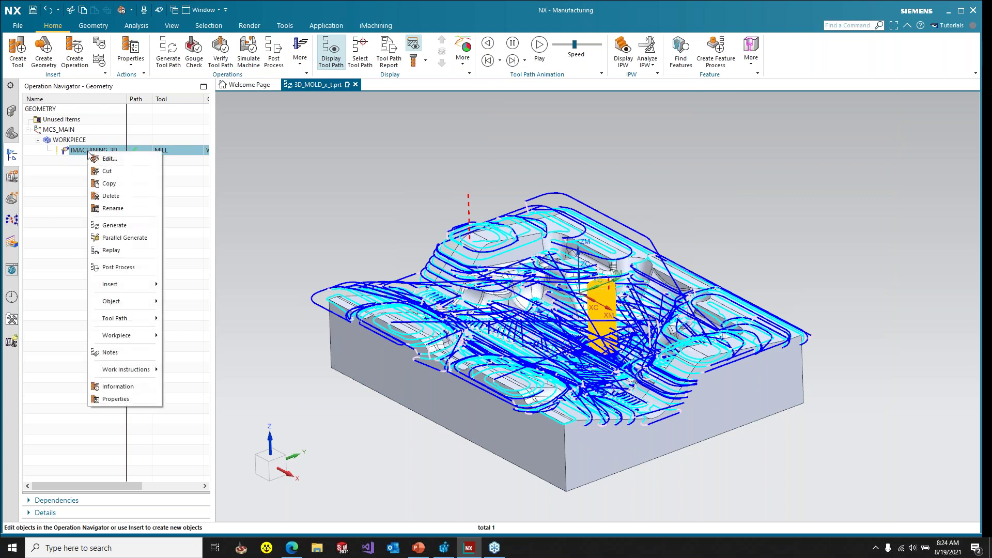
{"action": "left_click", "coordinate": [100, 150]}
{"action": "right_click", "coordinate": [99, 150]}
{"action": "left_click", "coordinate": [122, 157]}
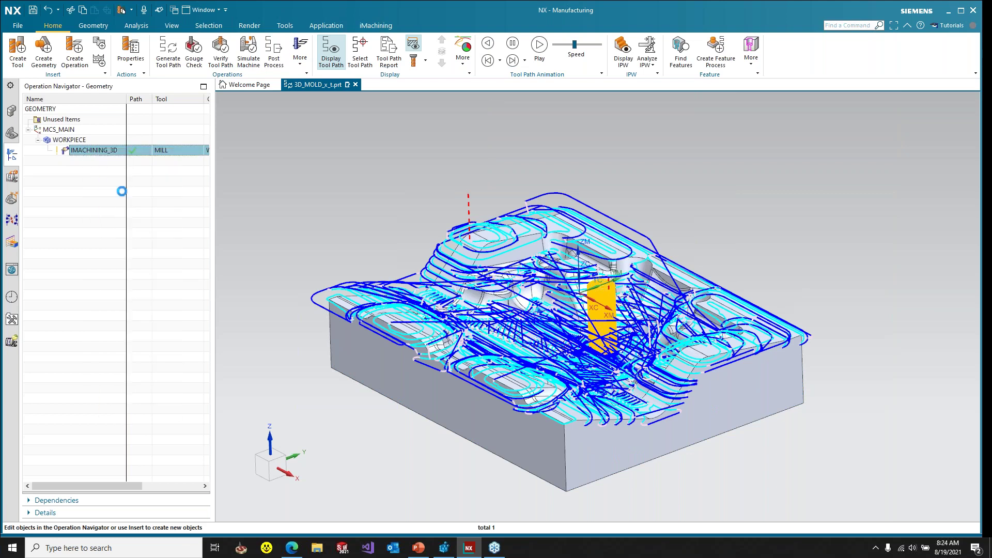
{"action": "right_click", "coordinate": [105, 166]}
{"action": "left_click", "coordinate": [111, 172]}
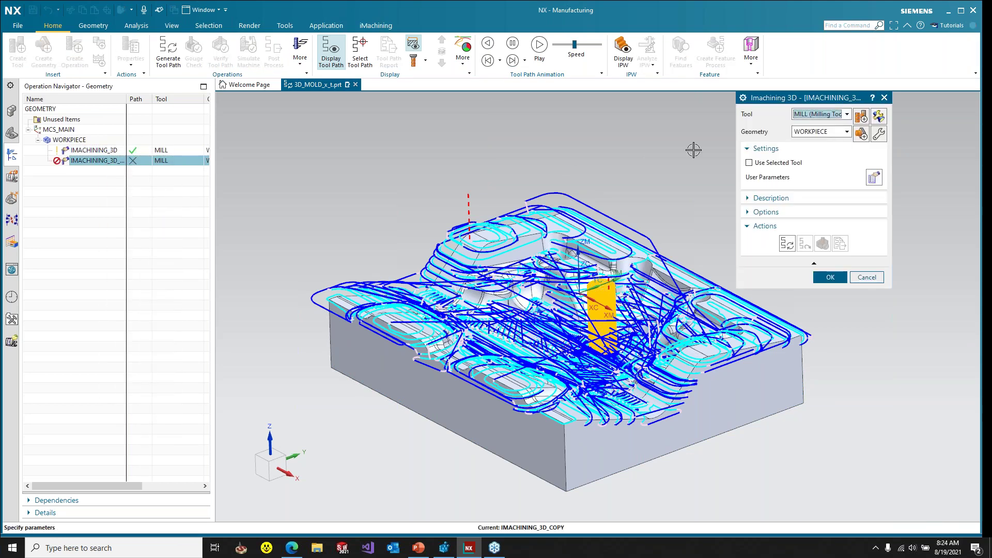
- Assign the MILL_1 tool to the copied iMachining 3D operation and review its milling tool parameters
{"action": "left_click", "coordinate": [842, 115]}
{"action": "left_click", "coordinate": [839, 143]}
{"action": "left_click", "coordinate": [875, 116]}
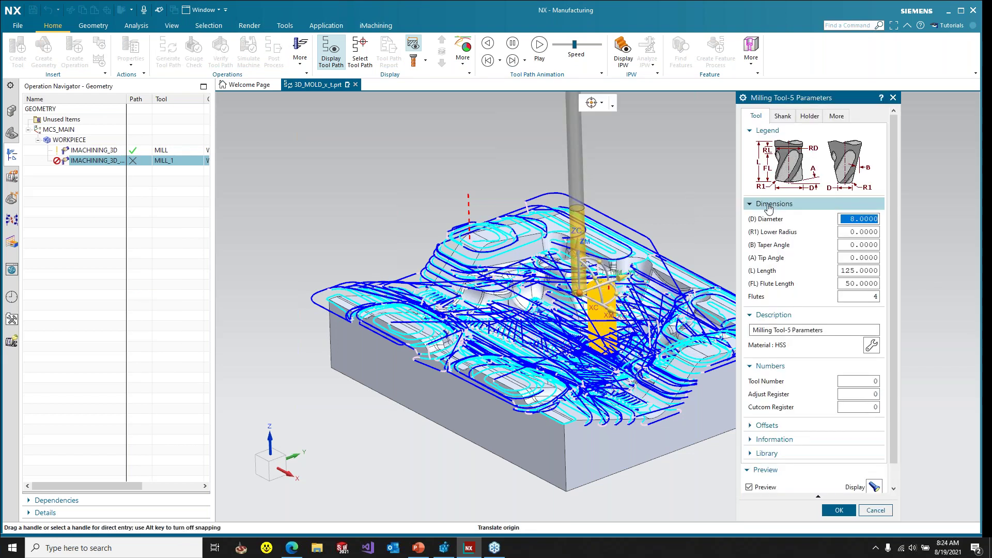
{"action": "left_click", "coordinate": [843, 513]}
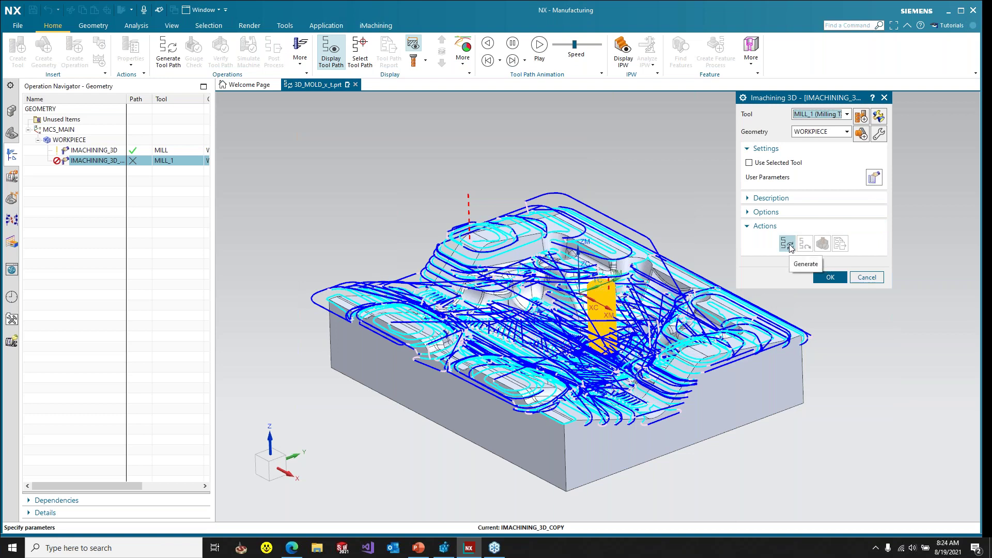
- Generate the tool path of IMACHINING_3D_COPY and accept the operation
{"action": "left_click", "coordinate": [789, 246]}
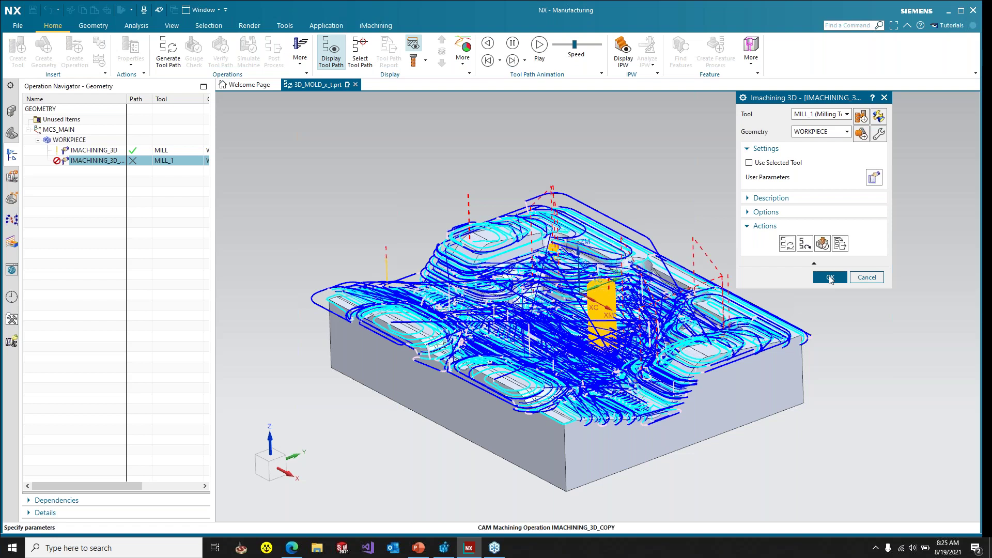
{"action": "left_click", "coordinate": [830, 278]}
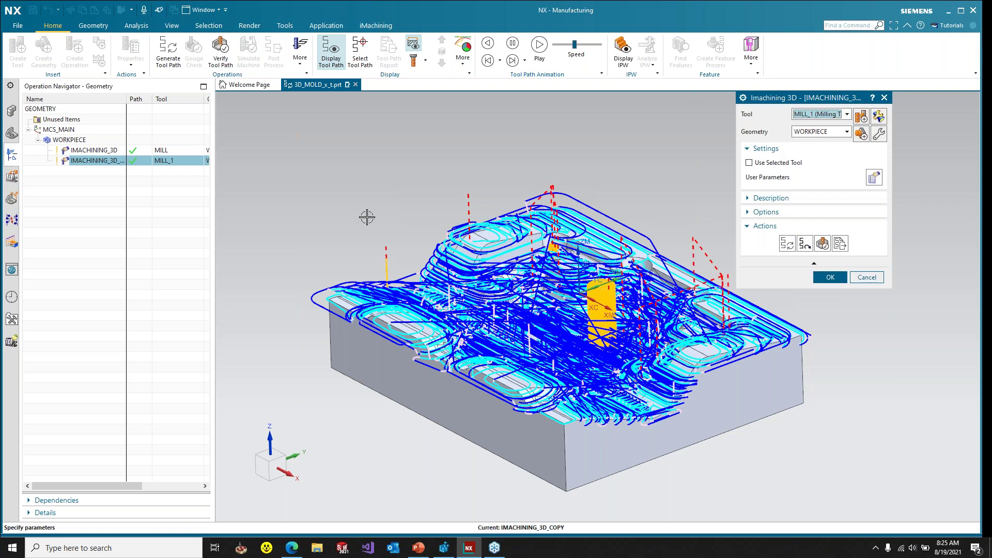
{"action": "left_click", "coordinate": [831, 277]}
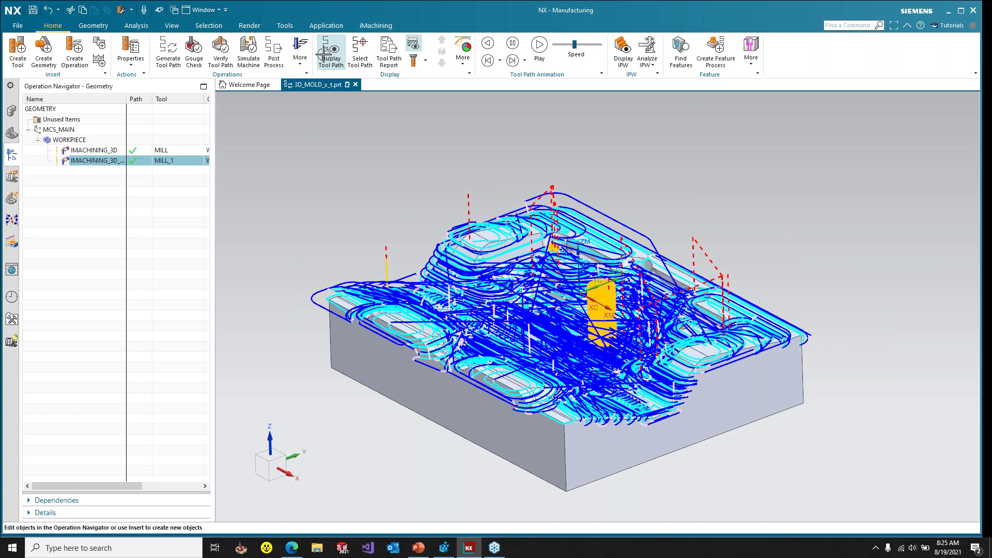
- Verify the copied operation's tool path with the 3D Dynamic material removal simulation, inspecting the cut from several angles
{"action": "right_click", "coordinate": [105, 161]}
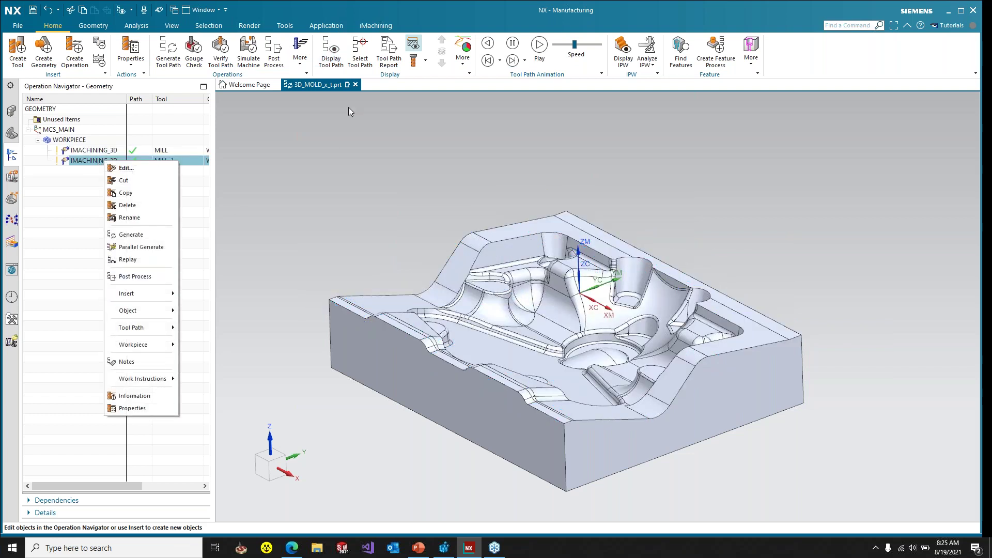
{"action": "mouse_move", "coordinate": [142, 295]}
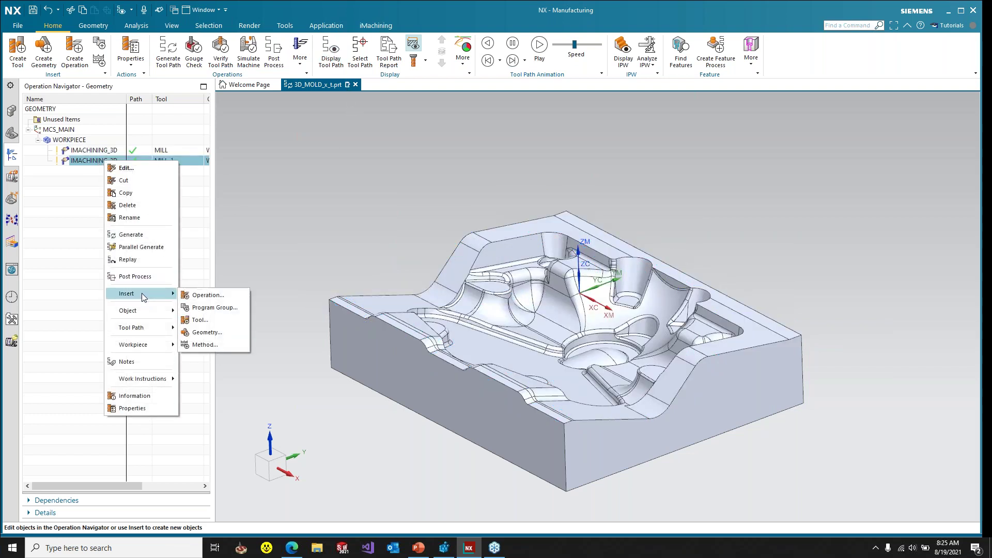
{"action": "left_click", "coordinate": [221, 63]}
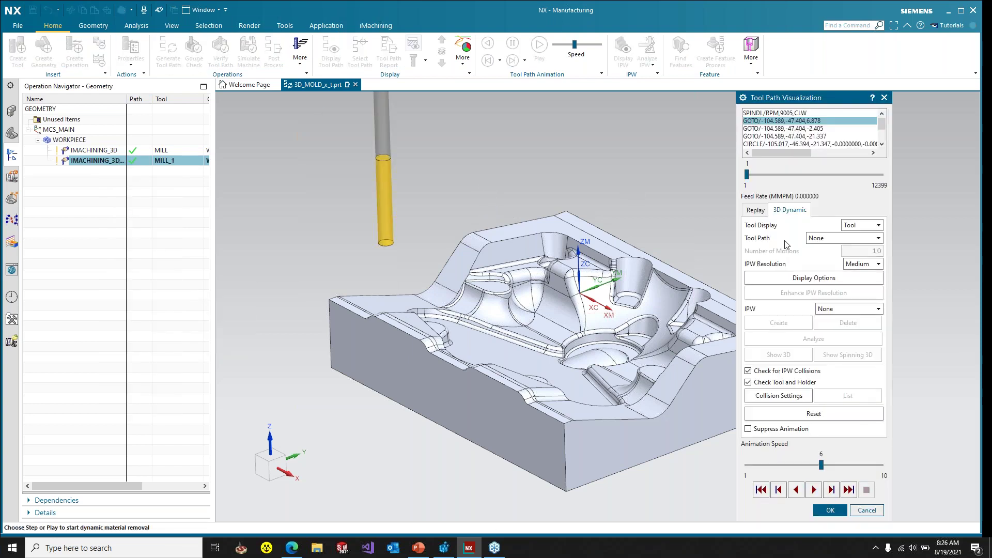
{"action": "left_click", "coordinate": [814, 489]}
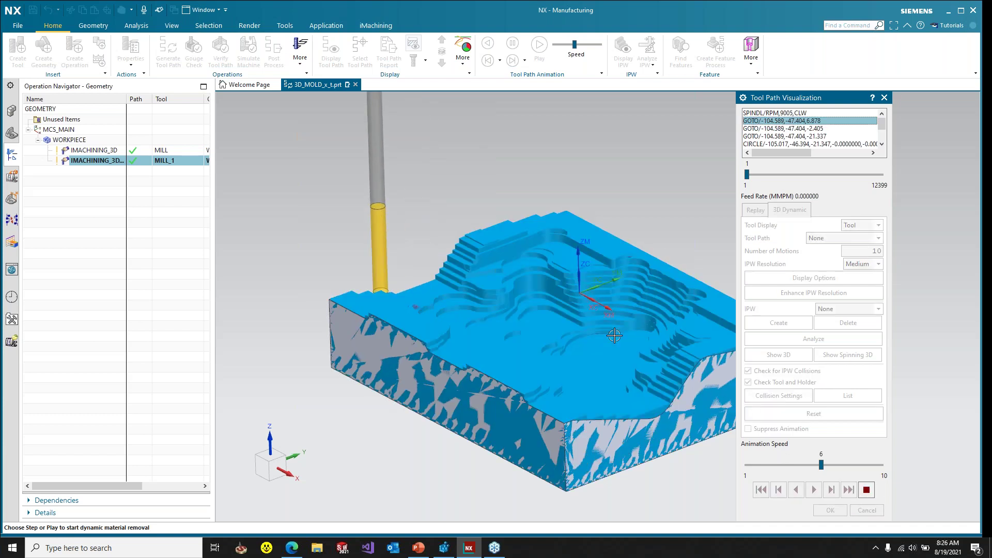
{"action": "middle_click_drag", "start_coordinate": [494, 315], "coordinate": [453, 331]}
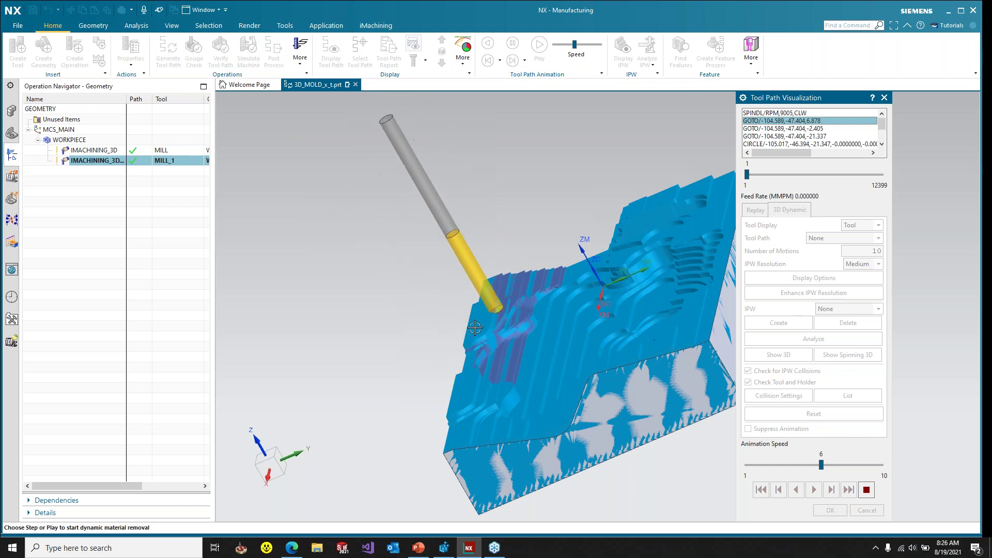
{"action": "middle_click_drag", "start_coordinate": [615, 387], "coordinate": [664, 336]}
{"action": "scroll", "coordinate": [659, 337], "scroll_direction": "down", "scroll_amount": 2}
{"action": "scroll", "coordinate": [655, 343], "scroll_direction": "up", "scroll_amount": 1}
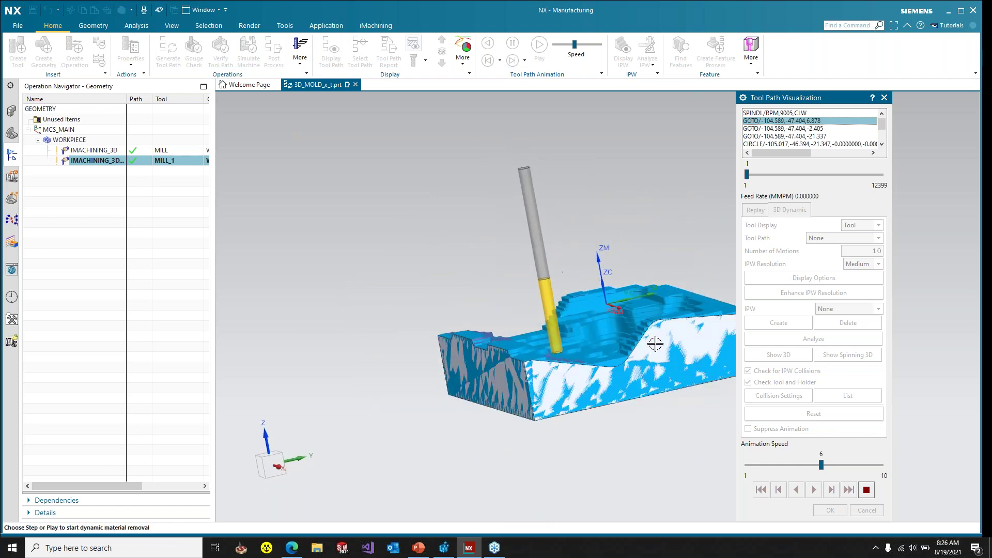
{"action": "scroll", "coordinate": [652, 343], "scroll_direction": "up", "scroll_amount": 2}
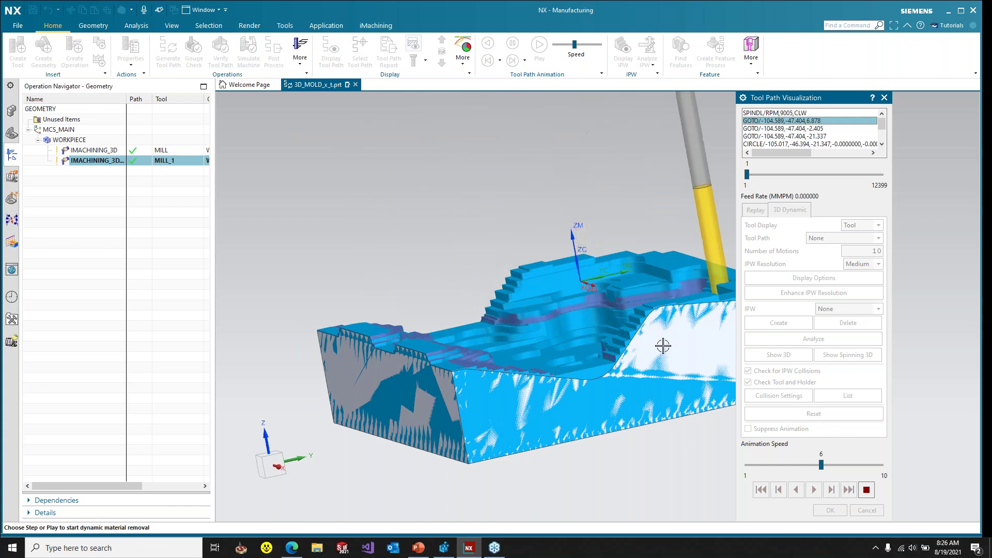
{"action": "middle_click_drag", "start_coordinate": [518, 233], "coordinate": [697, 286]}
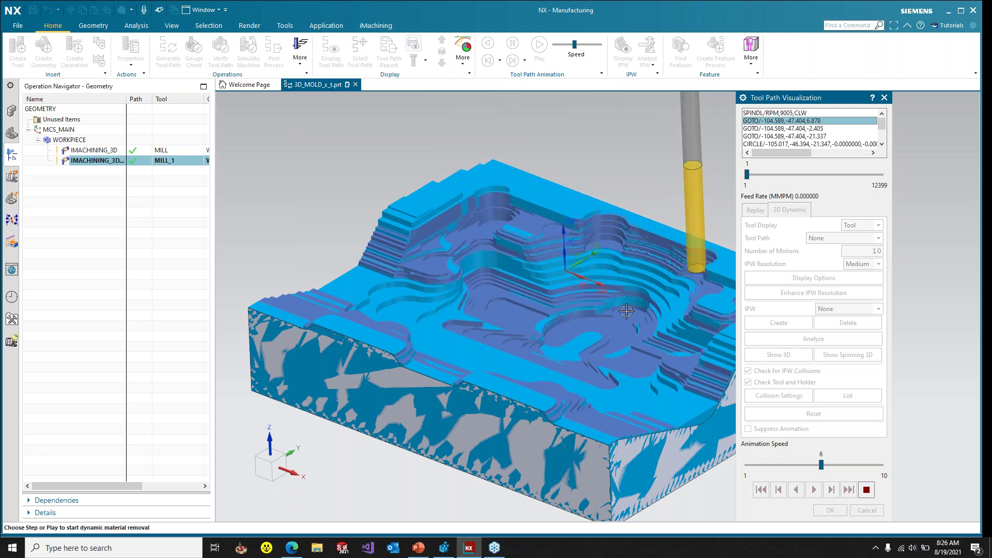
- Bring the whole mold stock into view and raise the animation speed to 10 for the rest of the simulation
{"action": "scroll", "coordinate": [633, 310], "scroll_direction": "up", "scroll_amount": 2}
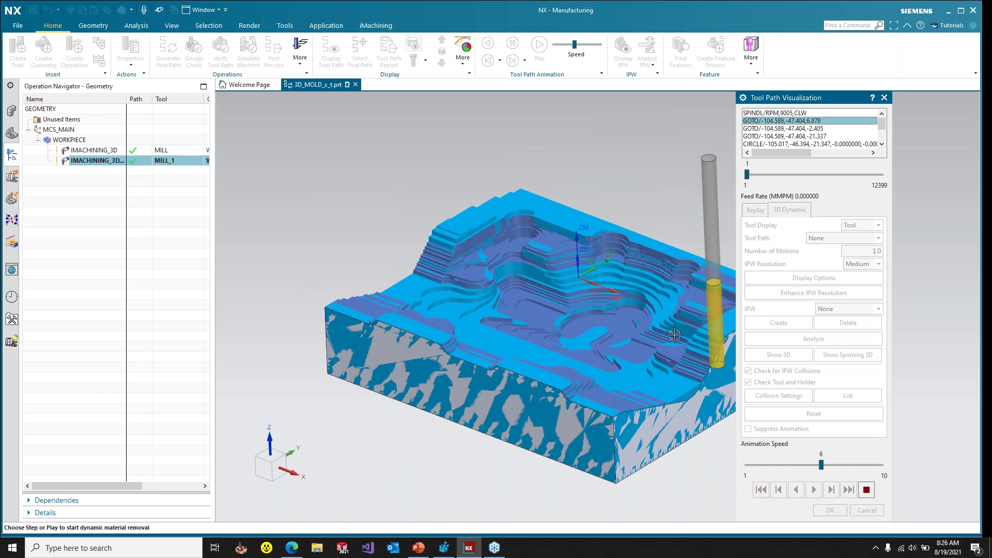
{"action": "scroll", "coordinate": [667, 339], "scroll_direction": "up", "scroll_amount": 1}
{"action": "middle_click_drag", "start_coordinate": [681, 337], "coordinate": [585, 337], "text": "shift"}
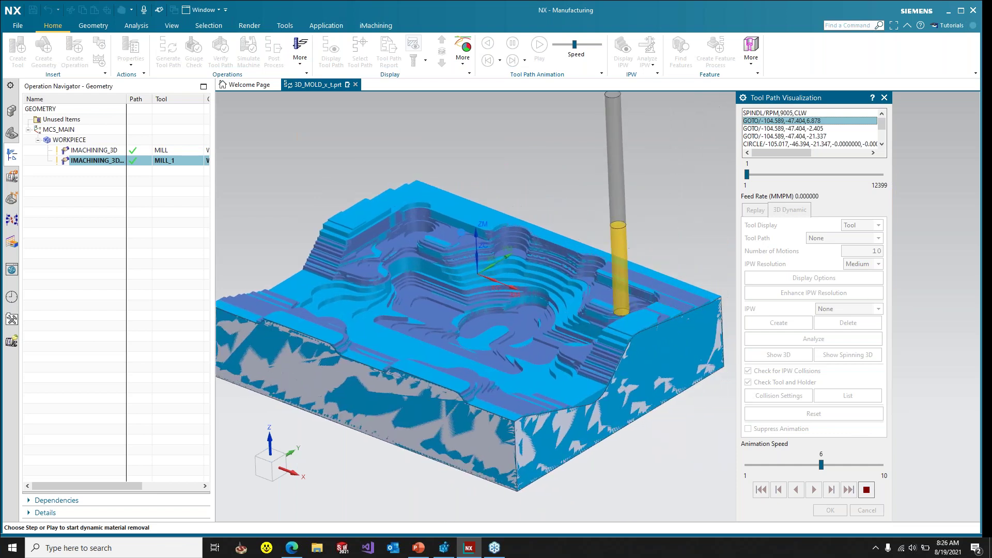
{"action": "left_click", "coordinate": [877, 466]}
{"action": "left_click", "coordinate": [880, 466]}
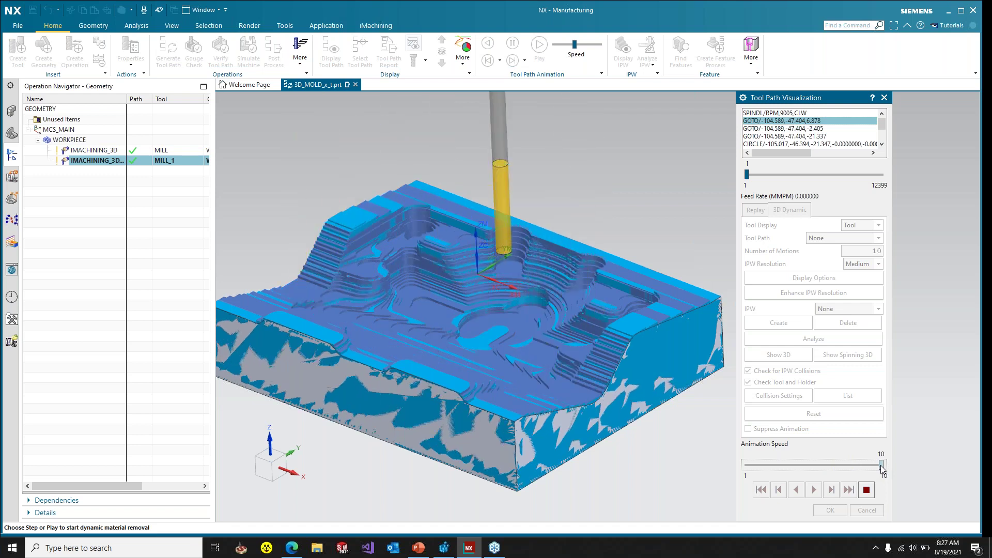
- Analyze the remaining stock thickness after the MILL_1 operation with the color map and close the verification
{"action": "left_click", "coordinate": [810, 340]}
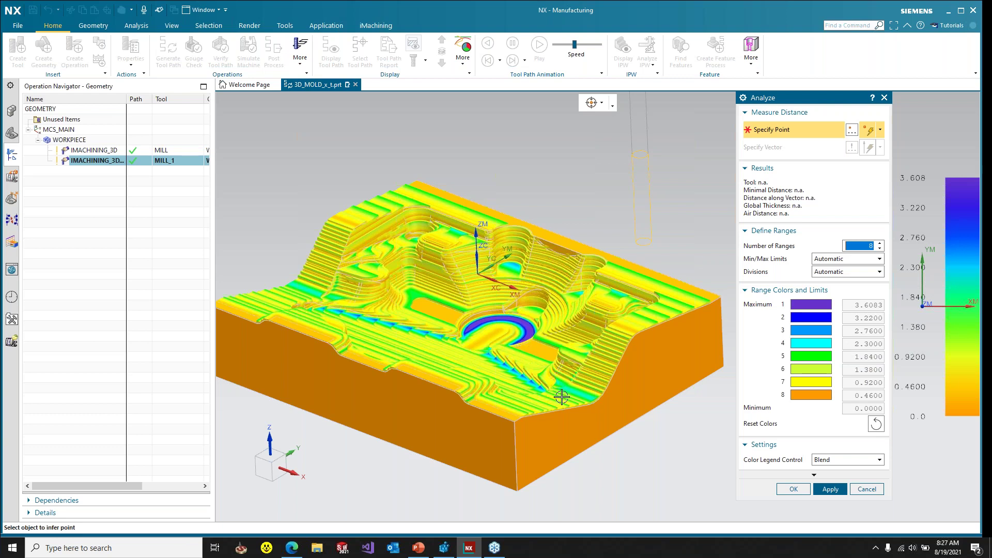
{"action": "left_click", "coordinate": [858, 491]}
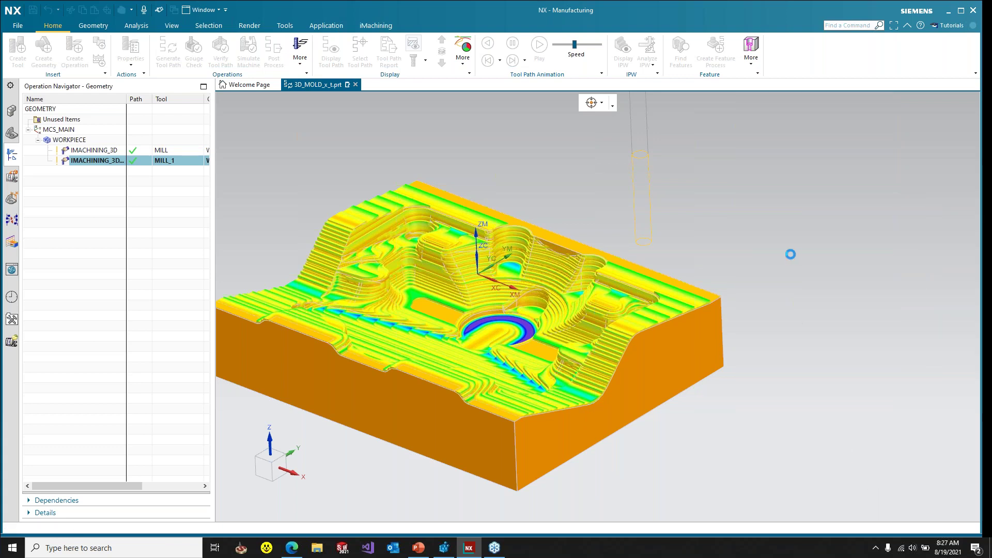
{"action": "left_click", "coordinate": [829, 510]}
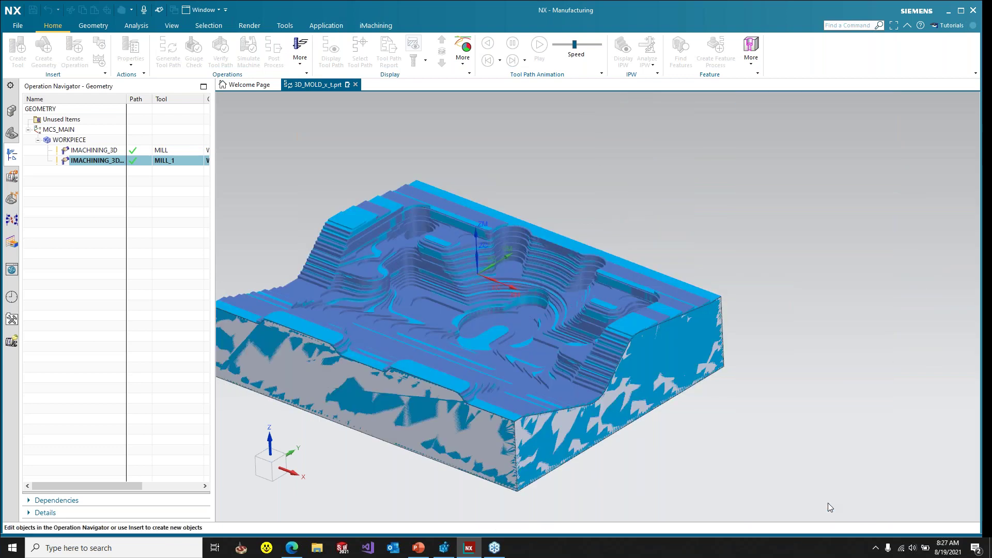
{"action": "scroll", "coordinate": [490, 302], "scroll_direction": "down", "scroll_amount": 3}
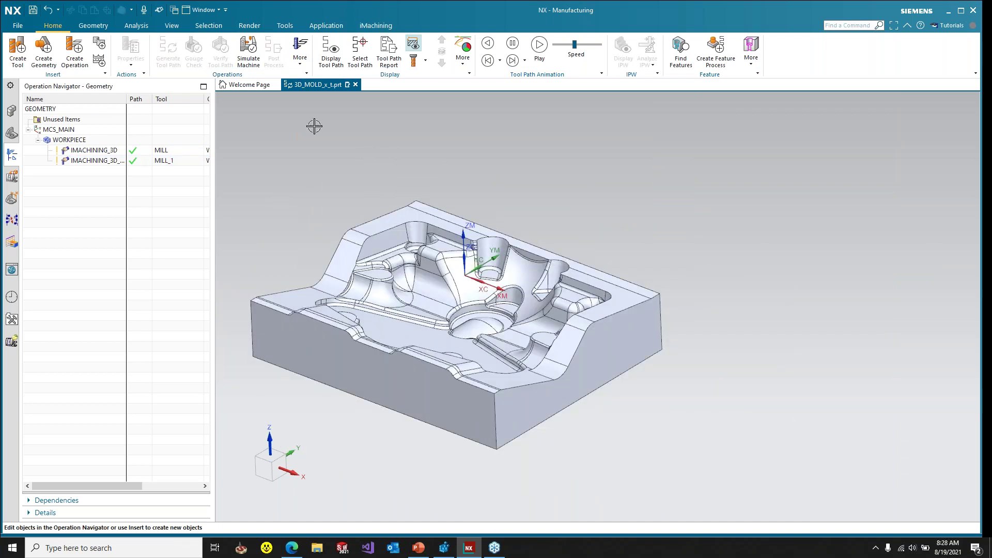
- Save the 3D mold part and close all parts while keeping the session running
{"action": "key", "text": "ctrl+s"}
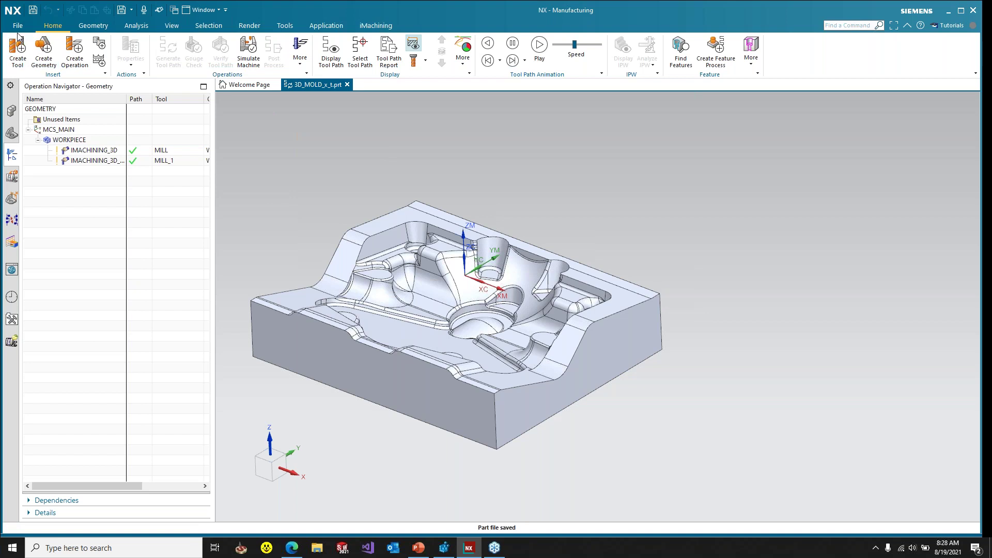
{"action": "left_click", "coordinate": [18, 25]}
{"action": "mouse_move", "coordinate": [38, 68]}
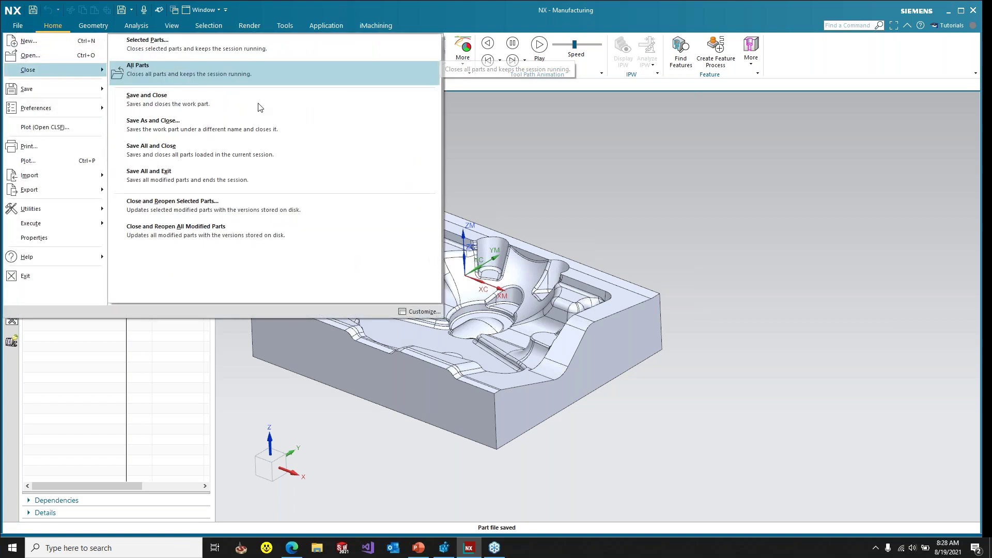
{"action": "left_click", "coordinate": [169, 75]}
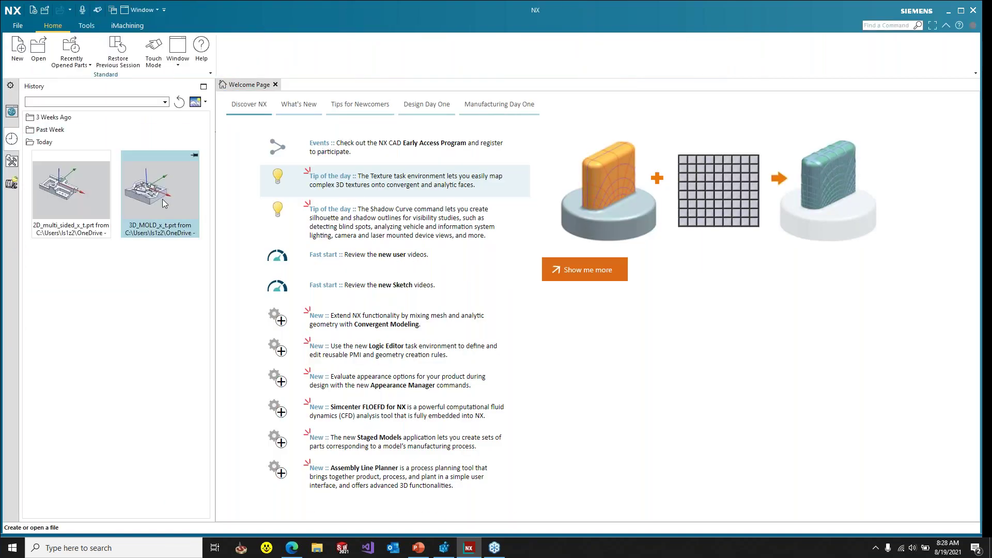
- Open the recent part 2D_multi_sided_x_t.prt and generate the tool path of its IMACHINING_2D_1 operation
{"action": "left_click", "coordinate": [74, 186]}
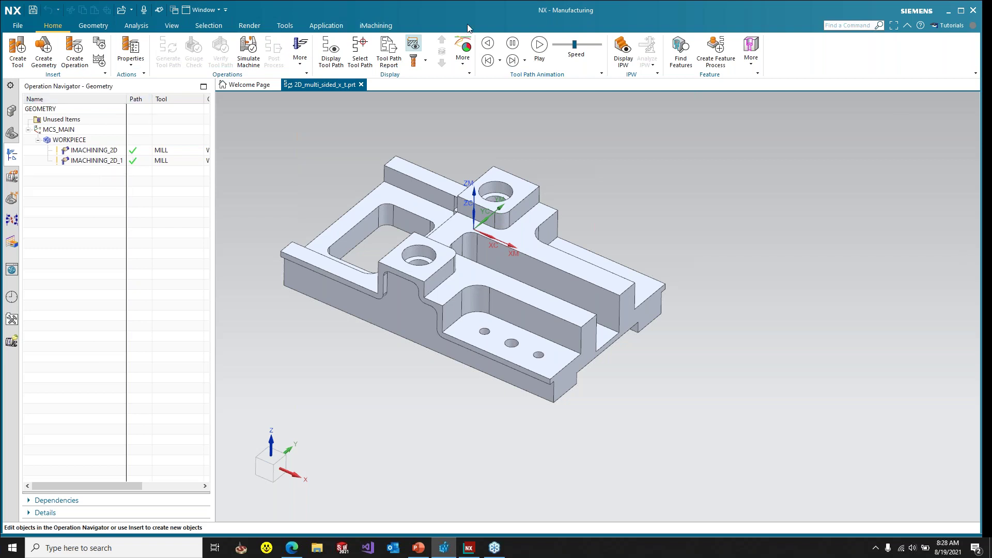
{"action": "left_click", "coordinate": [395, 25]}
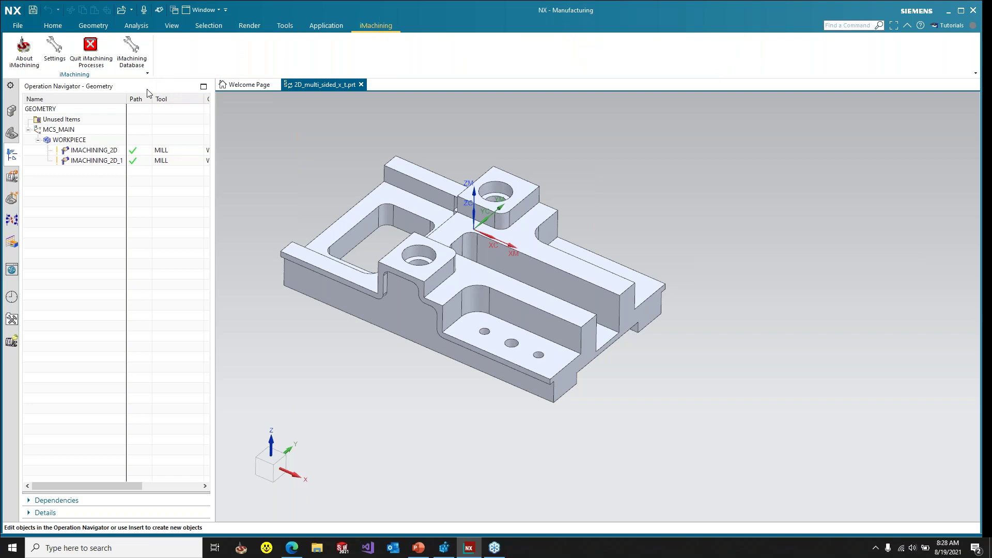
{"action": "right_click", "coordinate": [105, 162]}
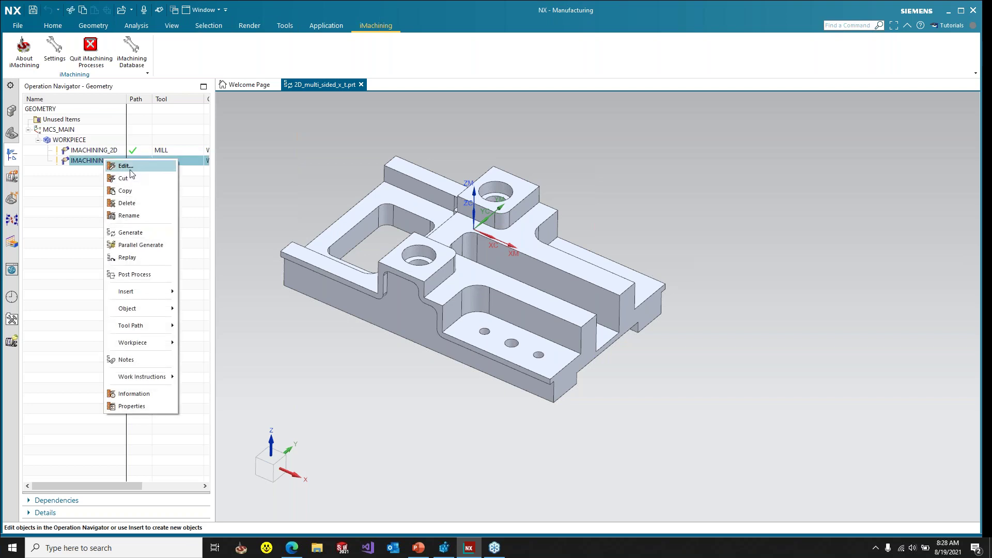
{"action": "left_click", "coordinate": [144, 232]}
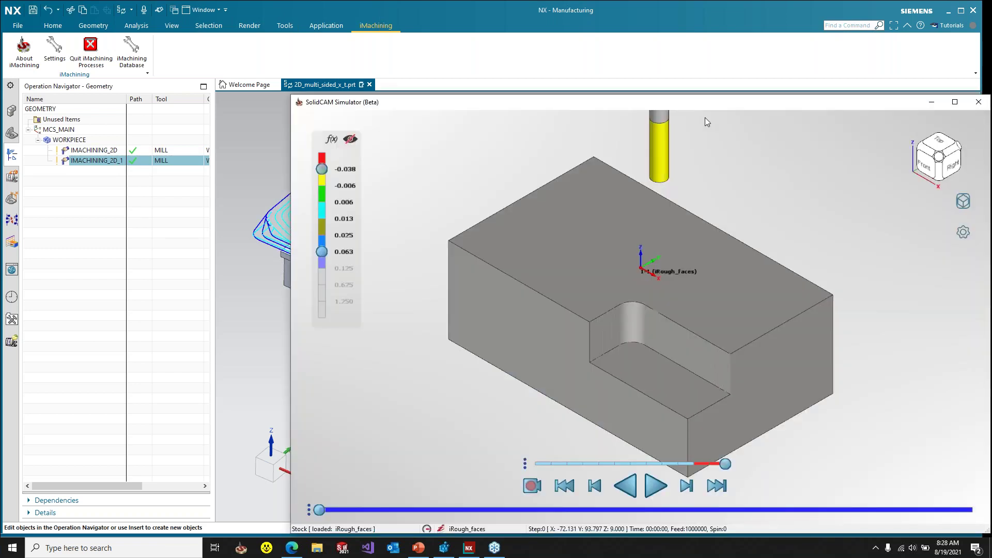
- Arrange the SolidCAM Simulator window and view, and play the iRough_faces material removal
{"action": "left_click_drag", "start_coordinate": [706, 104], "coordinate": [605, 57]}
{"action": "middle_click_drag", "start_coordinate": [390, 182], "coordinate": [411, 183]}
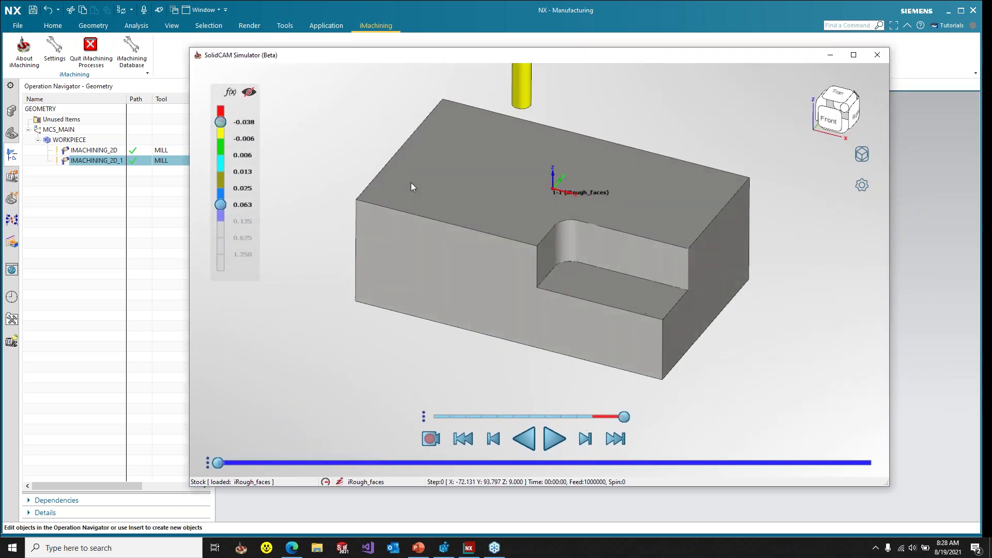
{"action": "scroll", "coordinate": [528, 200], "scroll_direction": "down", "scroll_amount": 3}
{"action": "scroll", "coordinate": [529, 199], "scroll_direction": "down", "scroll_amount": 2}
{"action": "scroll", "coordinate": [545, 201], "scroll_direction": "up", "scroll_amount": 3}
{"action": "mouse_move", "coordinate": [478, 59]}
{"action": "left_mouse_down"}
{"action": "mouse_move", "coordinate": [576, 427]}
{"action": "mouse_move", "coordinate": [505, 93]}
{"action": "mouse_move", "coordinate": [488, 55]}
{"action": "left_mouse_up"}
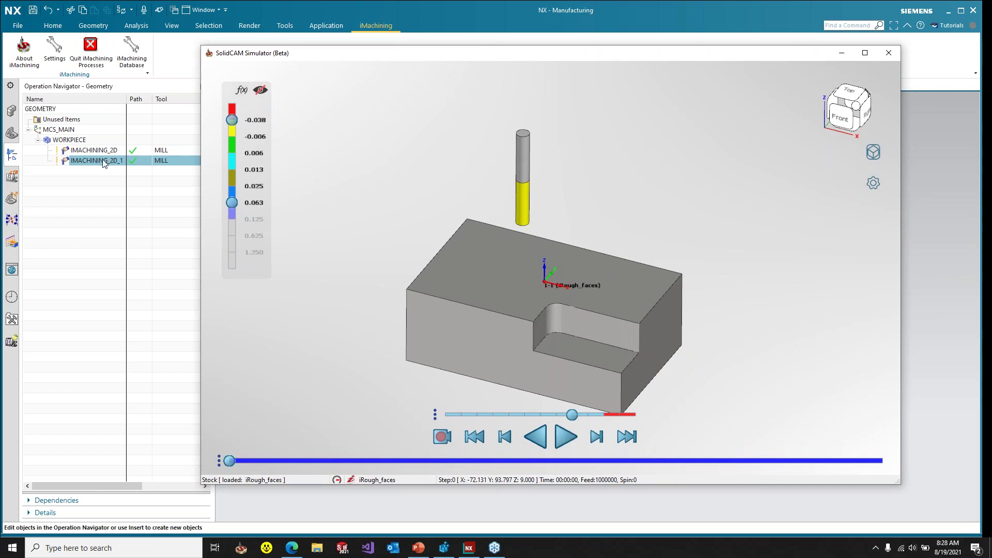
{"action": "left_click", "coordinate": [564, 440]}
{"action": "middle_click_drag", "start_coordinate": [607, 275], "coordinate": [606, 290]}
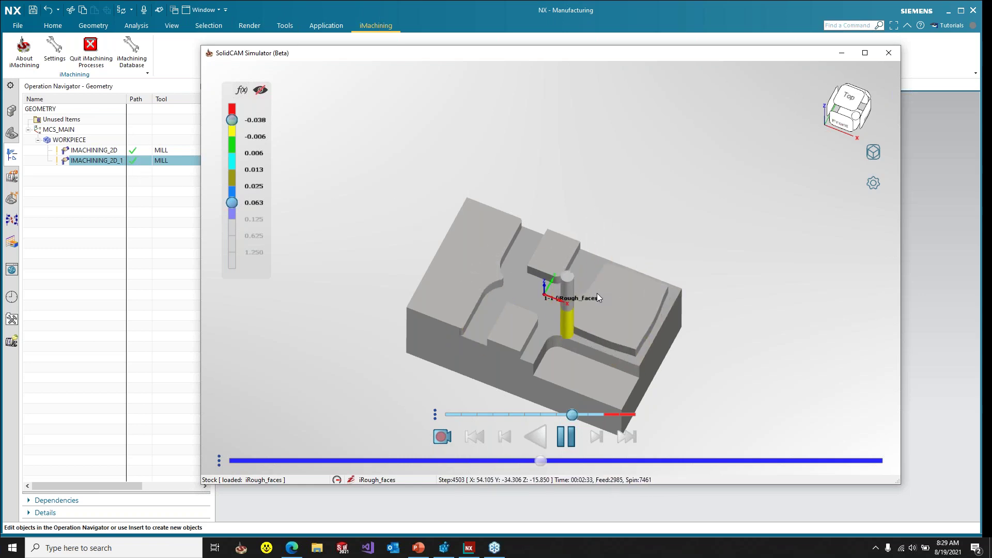
- Pause the simulation, display the tool path over the stock, and resume playback at a reduced speed
{"action": "left_click", "coordinate": [573, 441]}
{"action": "left_click", "coordinate": [874, 182]}
{"action": "left_click", "coordinate": [890, 206]}
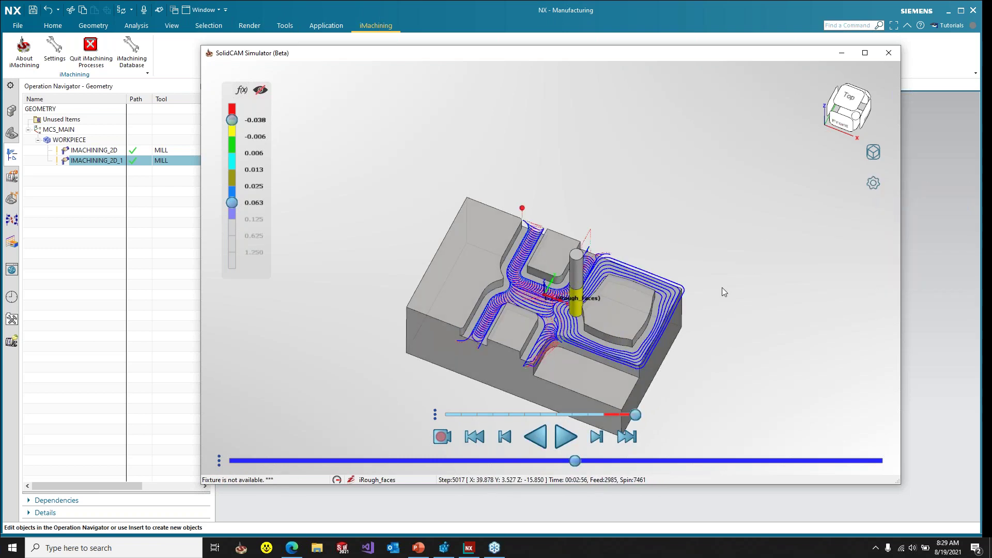
{"action": "scroll", "coordinate": [576, 403], "scroll_direction": "up", "scroll_amount": 1}
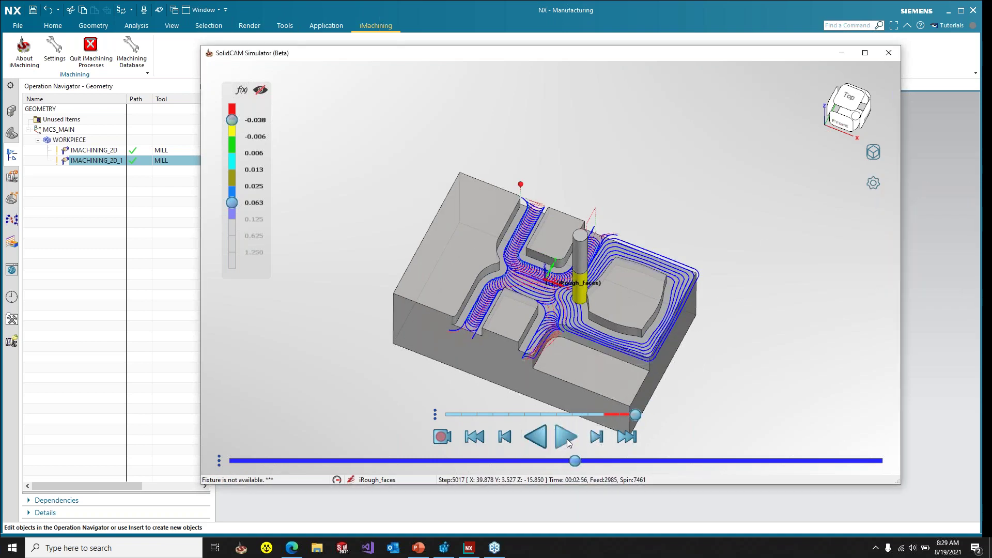
{"action": "left_click", "coordinate": [592, 414]}
{"action": "left_click", "coordinate": [566, 437]}
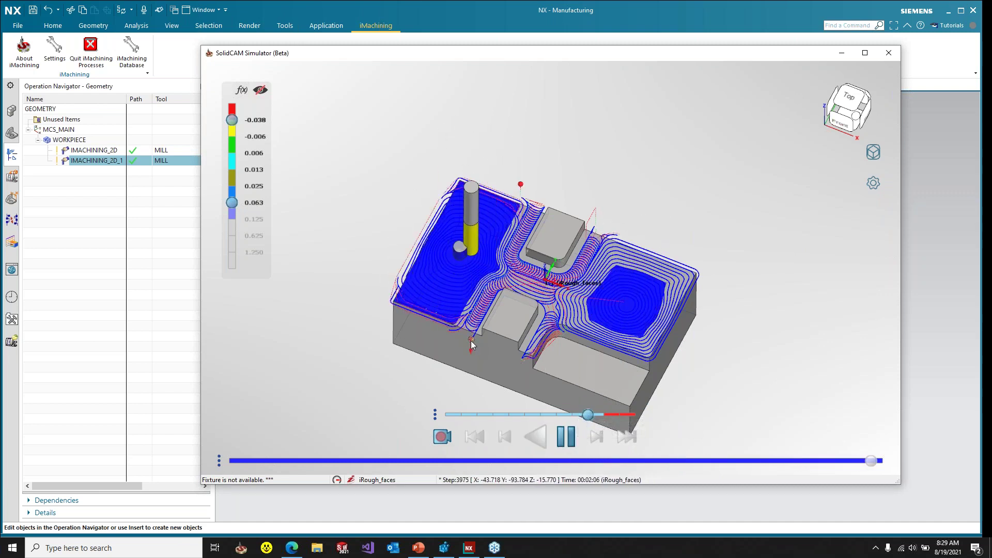
- Examine the completed iRough_faces tool path up close, including the channels around the two bosses and the spiral areas
{"action": "middle_click_drag", "start_coordinate": [380, 305], "coordinate": [394, 278]}
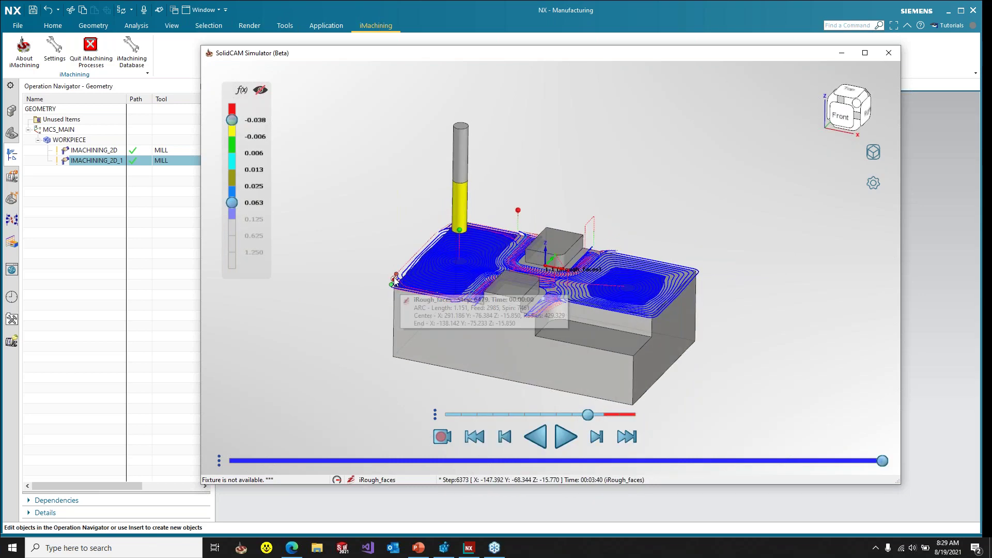
{"action": "scroll", "coordinate": [565, 345], "scroll_direction": "up", "scroll_amount": 1}
{"action": "scroll", "coordinate": [565, 344], "scroll_direction": "up", "scroll_amount": 5}
{"action": "middle_click_drag", "start_coordinate": [576, 271], "coordinate": [578, 291]}
{"action": "scroll", "coordinate": [578, 289], "scroll_direction": "down", "scroll_amount": 2}
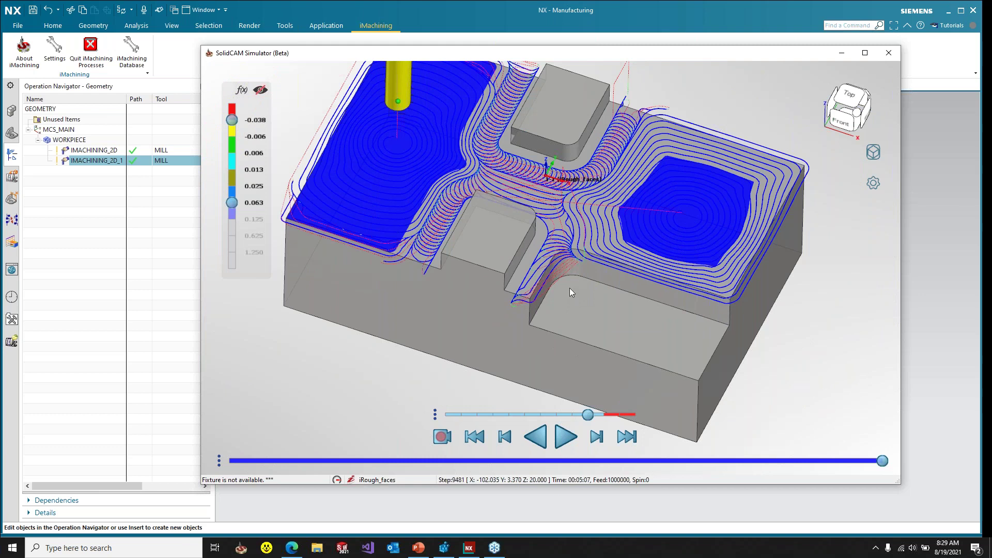
- Return the iRough_faces simulation to its start and show it from the top with Stationary Tool enabled, close up on the cutter
{"action": "middle_click_drag", "start_coordinate": [596, 229], "coordinate": [581, 306], "text": "ctrl"}
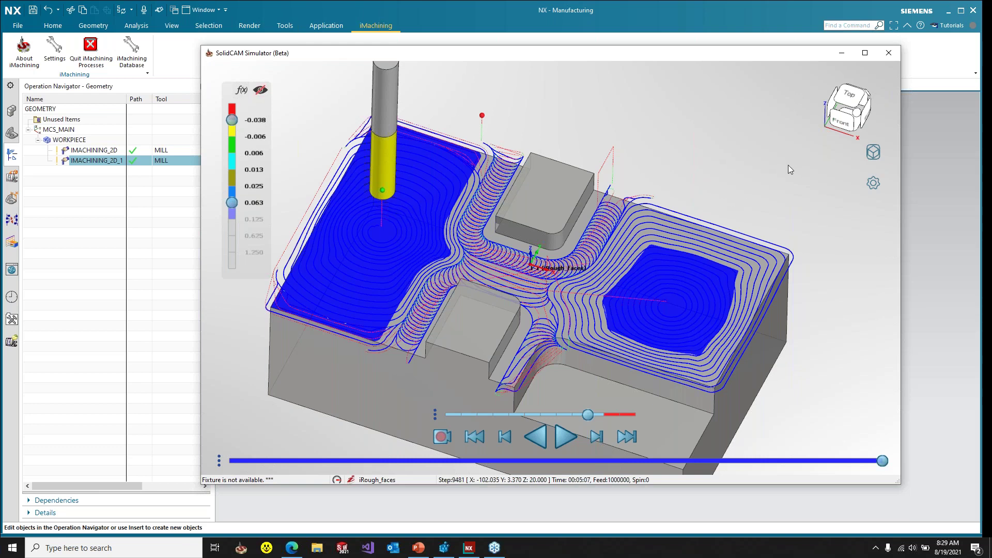
{"action": "left_click", "coordinate": [848, 460]}
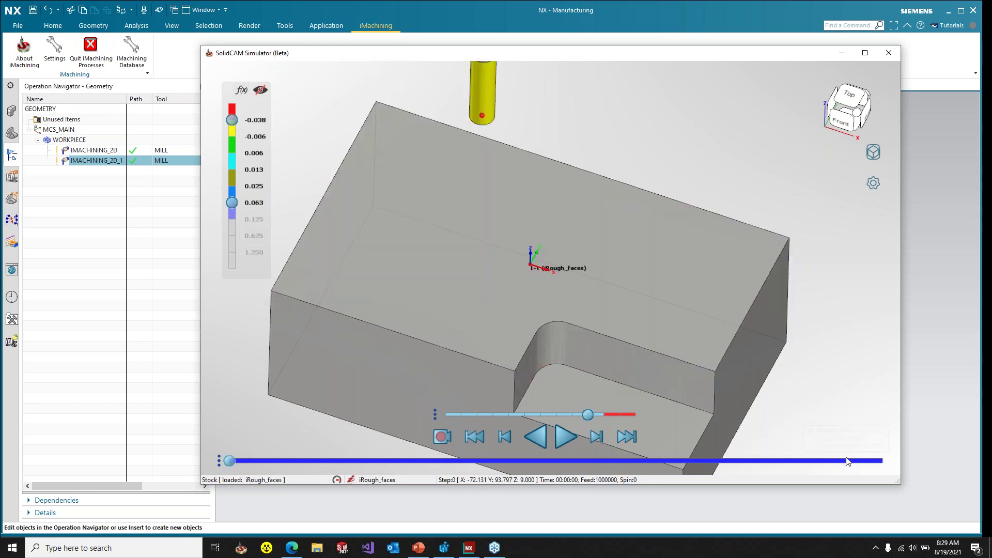
{"action": "left_click", "coordinate": [851, 97]}
{"action": "left_click", "coordinate": [876, 157]}
{"action": "left_click", "coordinate": [863, 169]}
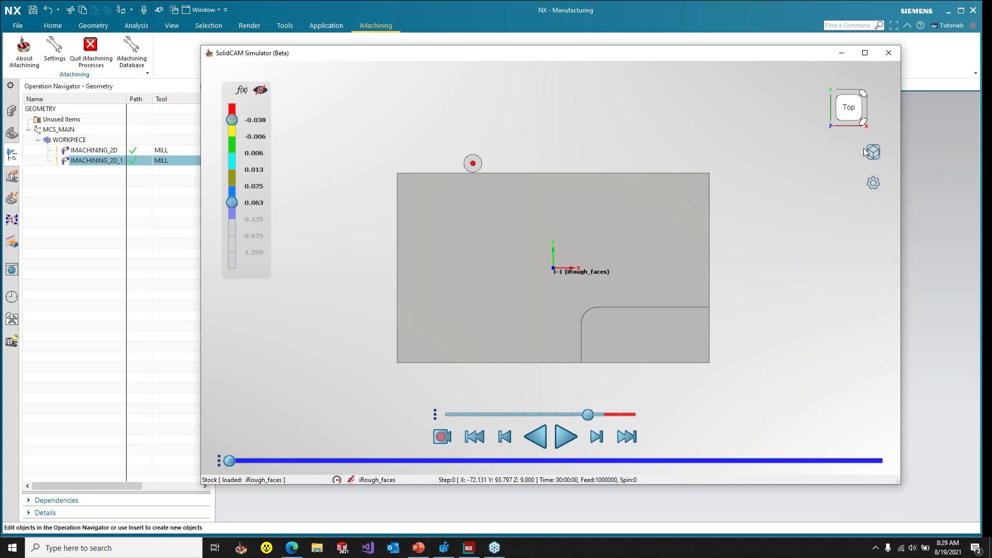
{"action": "left_click", "coordinate": [872, 151]}
{"action": "scroll", "coordinate": [540, 253], "scroll_direction": "up", "scroll_amount": 5}
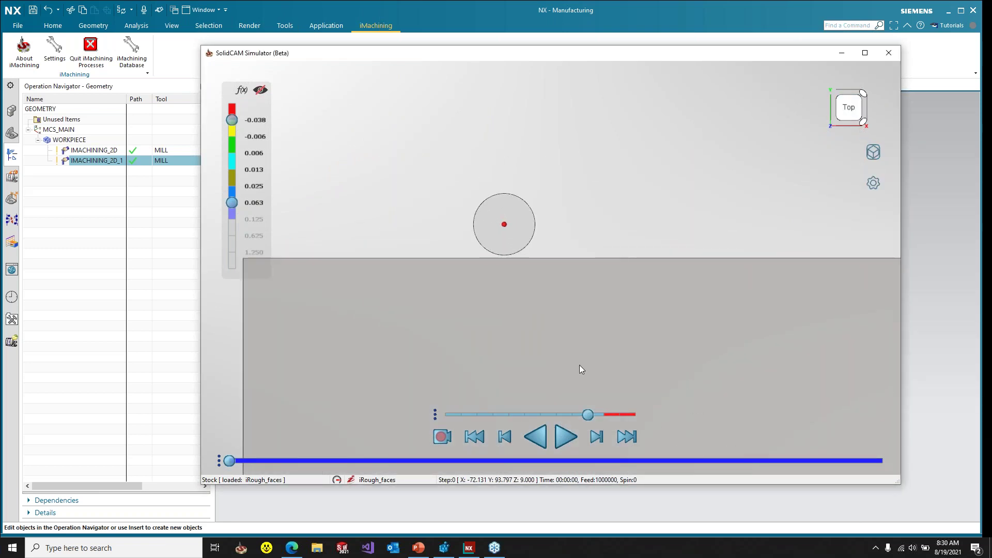
- Play the iRough_faces simulation at reduced speed, slow it further to watch the channel cut, and pause partway down the channel
{"action": "left_click", "coordinate": [529, 415]}
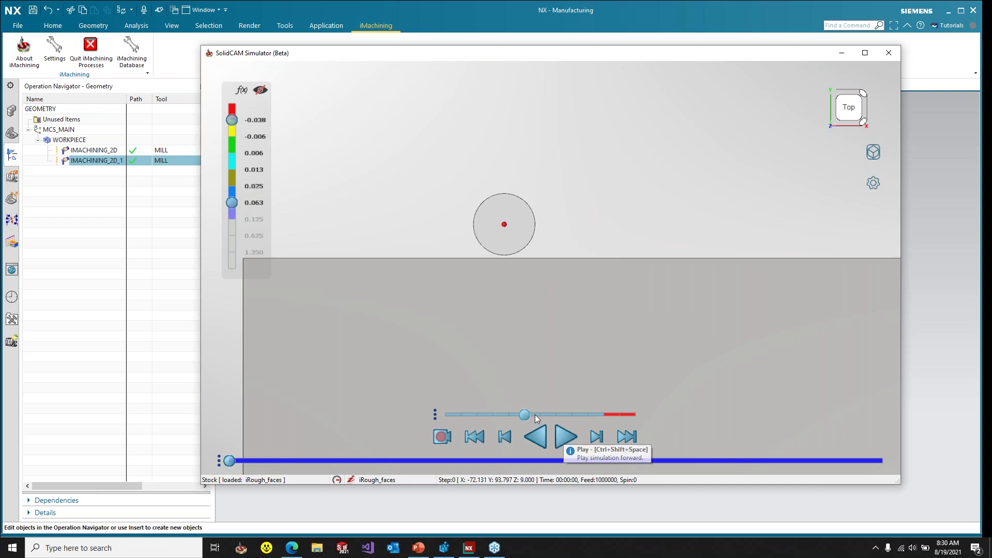
{"action": "left_click", "coordinate": [510, 415]}
{"action": "left_click", "coordinate": [559, 436]}
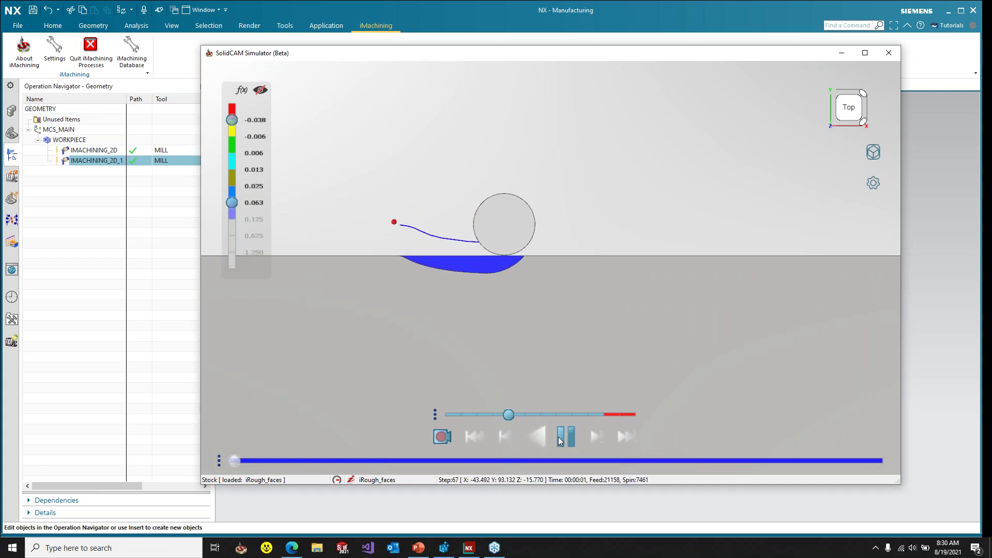
{"action": "left_click", "coordinate": [478, 415]}
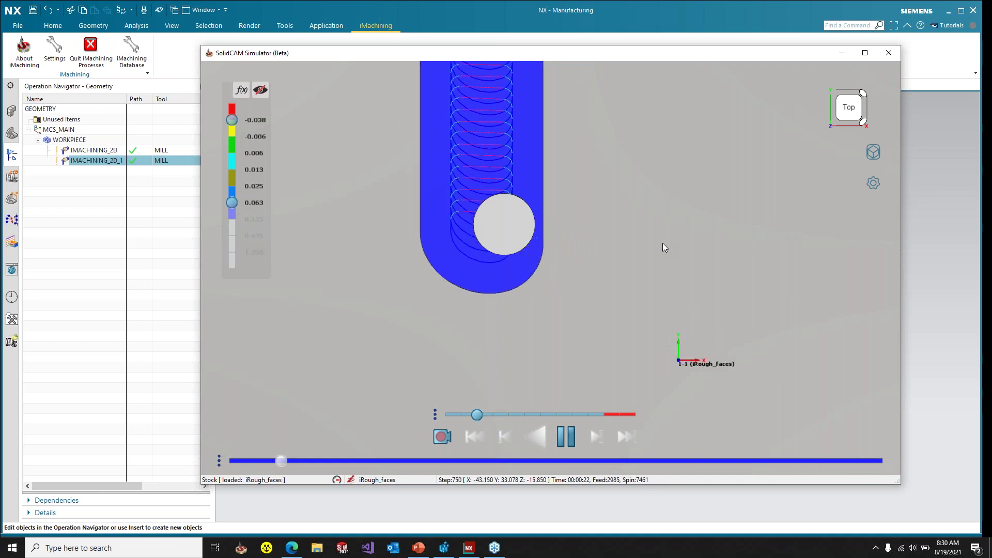
{"action": "left_click", "coordinate": [566, 436]}
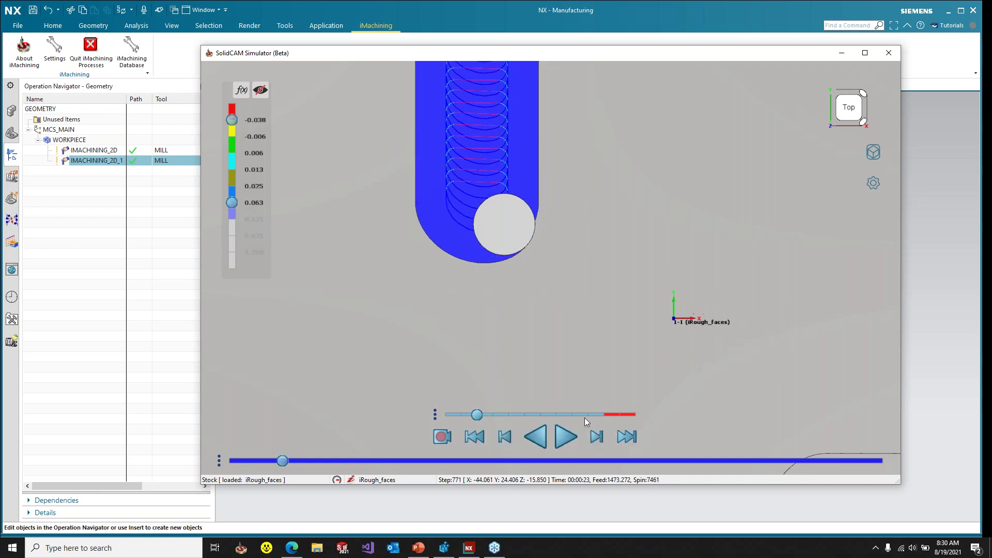
- Turn off Stationary Tool and play the rest of the simulation at a higher speed from a tilted view of the stock
{"action": "scroll", "coordinate": [581, 302], "scroll_direction": "down", "scroll_amount": 2}
{"action": "scroll", "coordinate": [581, 302], "scroll_direction": "down", "scroll_amount": 2}
{"action": "middle_click_drag", "start_coordinate": [597, 343], "coordinate": [597, 304]}
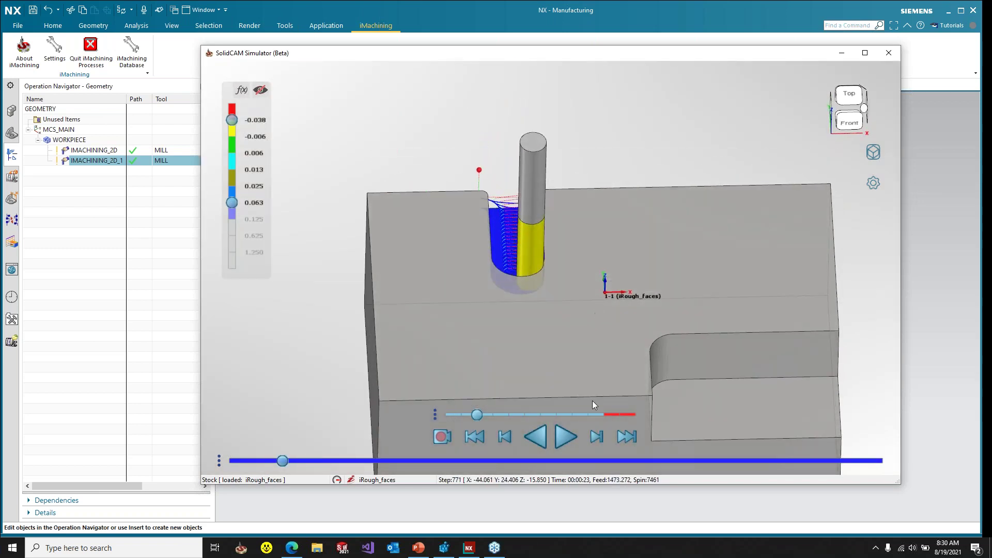
{"action": "right_click", "coordinate": [873, 153]}
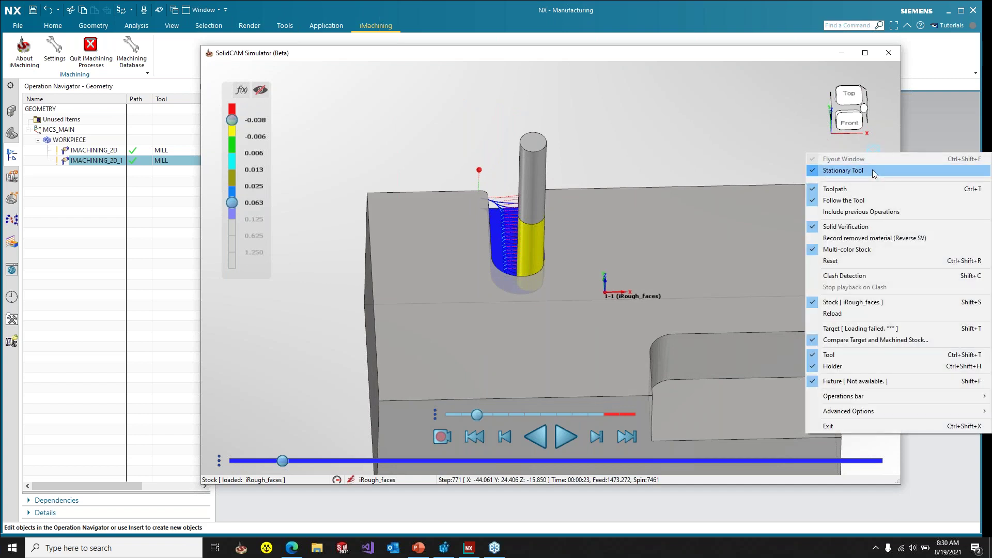
{"action": "left_click", "coordinate": [876, 170]}
{"action": "left_click", "coordinate": [567, 438]}
{"action": "left_click_drag", "start_coordinate": [477, 415], "coordinate": [593, 417]}
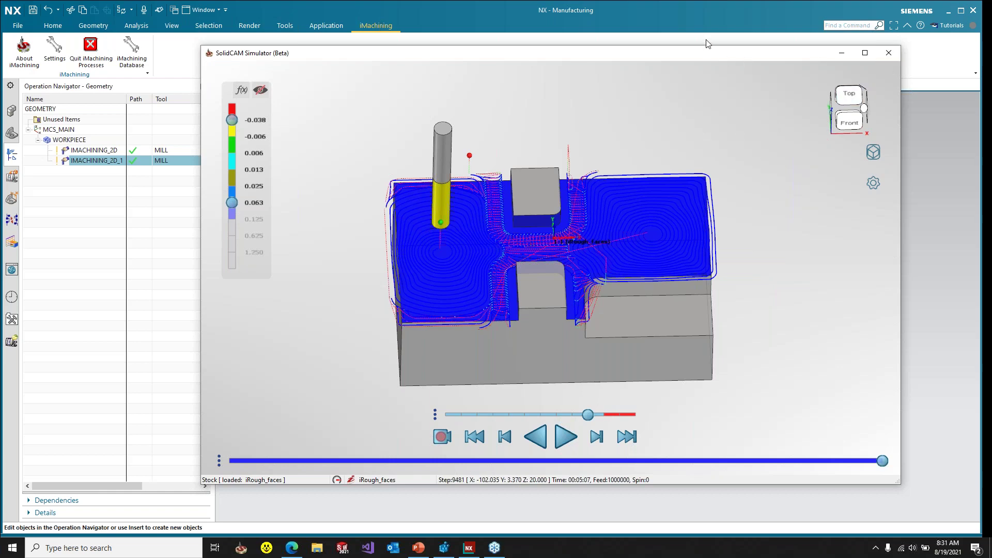
- Close the SolidCAM Simulator and clear the displayed tool path from the multi-sided part
{"action": "left_click", "coordinate": [889, 53]}
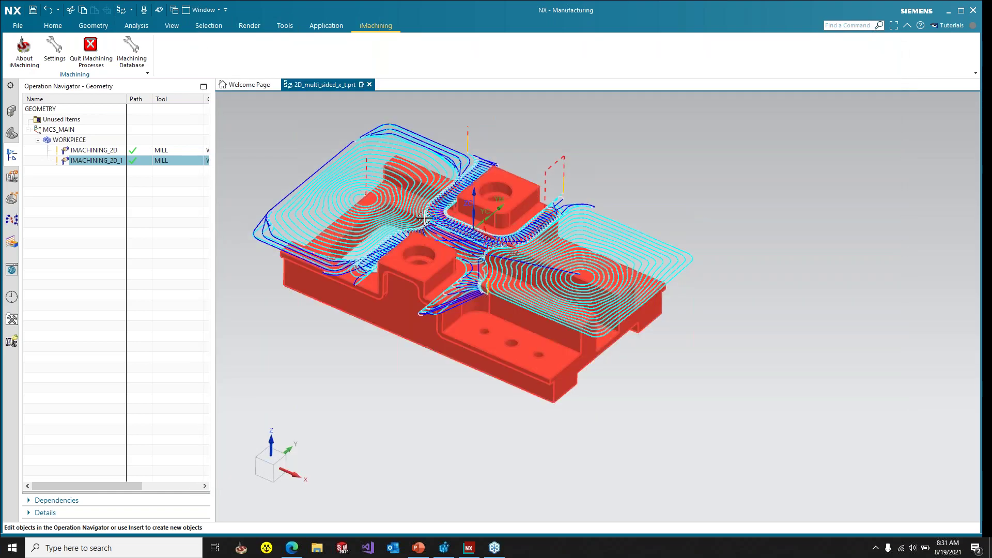
{"action": "scroll", "coordinate": [325, 144], "scroll_direction": "up", "scroll_amount": 3}
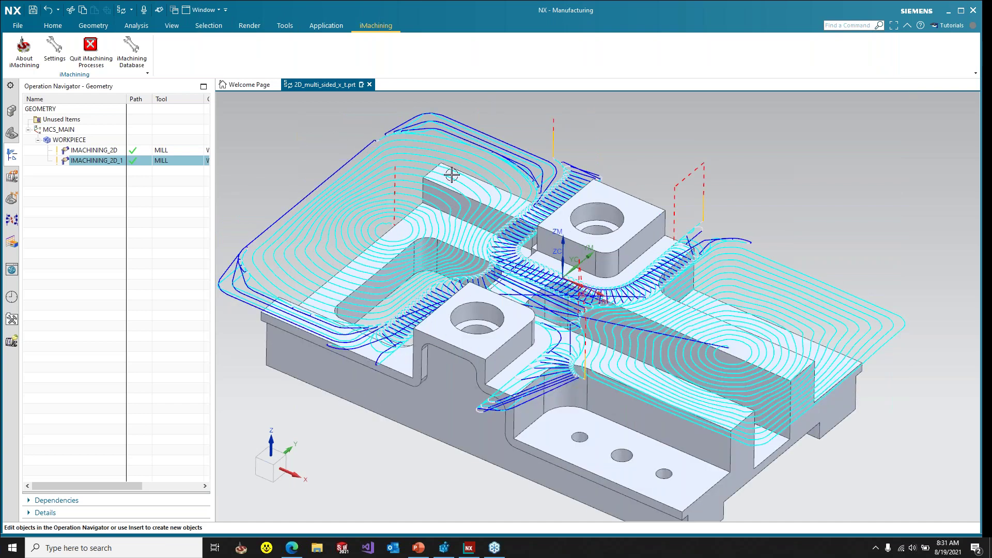
{"action": "left_click", "coordinate": [316, 139]}
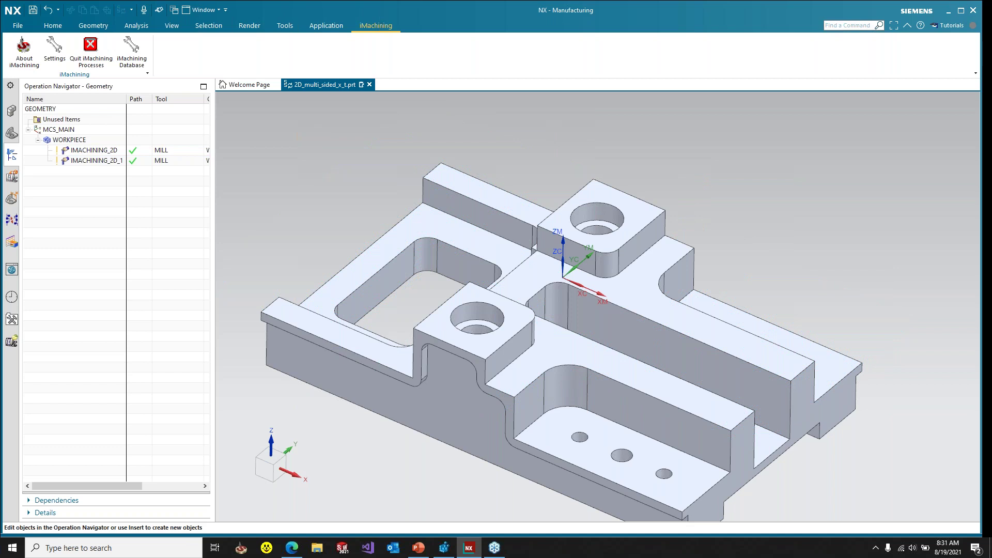
- Switch to the PowerPoint webinar presentation, start the show from the Live Demonstration slide, and advance to the New Installer slide
{"action": "left_click", "coordinate": [53, 26]}
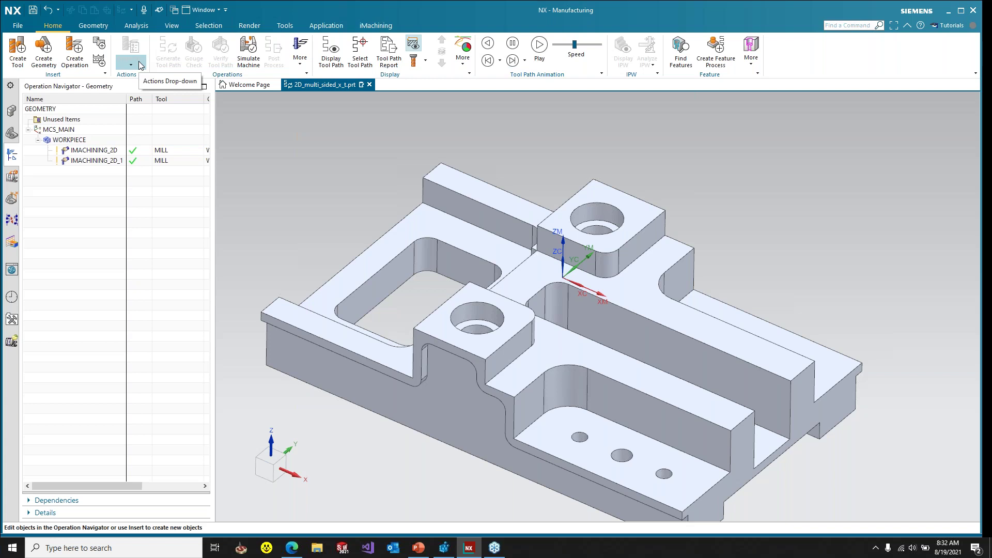
{"action": "left_click", "coordinate": [428, 547]}
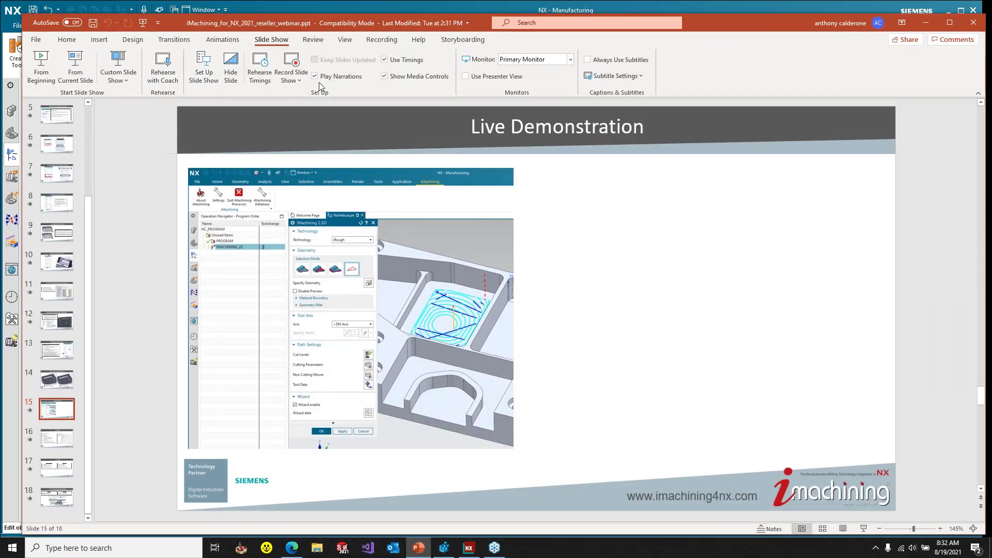
{"action": "left_click", "coordinate": [63, 77]}
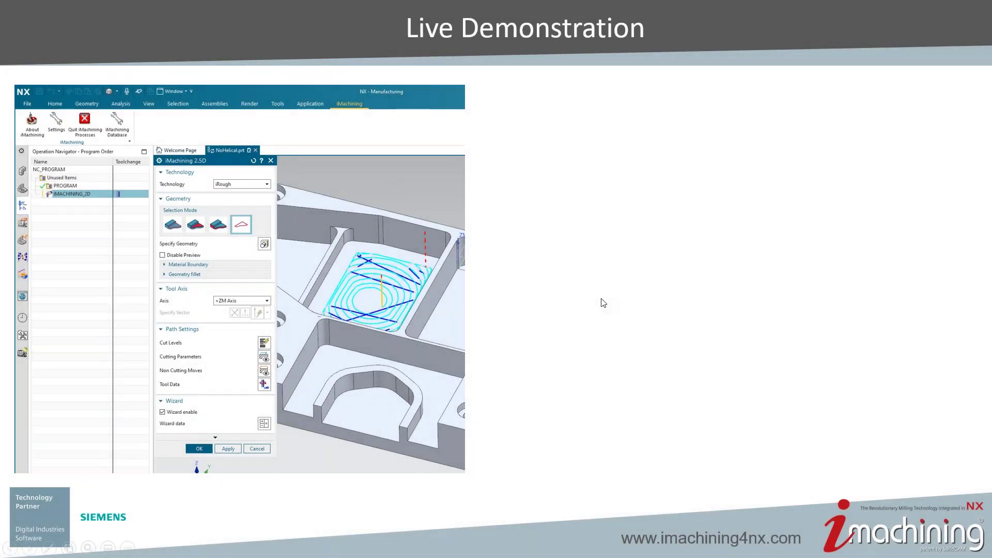
{"action": "left_click", "coordinate": [601, 304]}
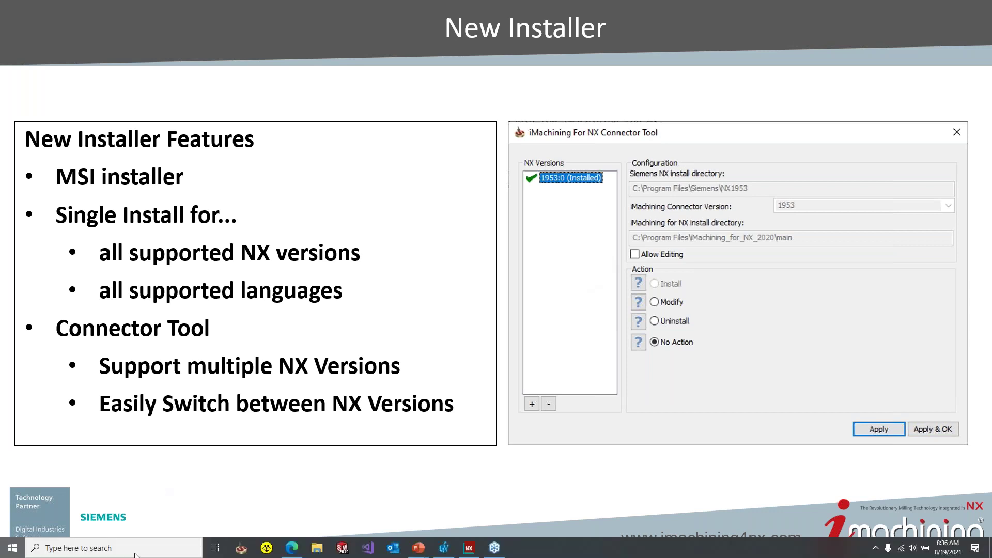
- Launch NXInstallerUtility from the iMachining for NX 2020 program folder
{"action": "left_click", "coordinate": [12, 548]}
{"action": "scroll", "coordinate": [89, 473], "scroll_direction": "down", "scroll_amount": 5}
{"action": "scroll", "coordinate": [91, 471], "scroll_direction": "down", "scroll_amount": 5}
{"action": "scroll", "coordinate": [112, 310], "scroll_direction": "up", "scroll_amount": 3}
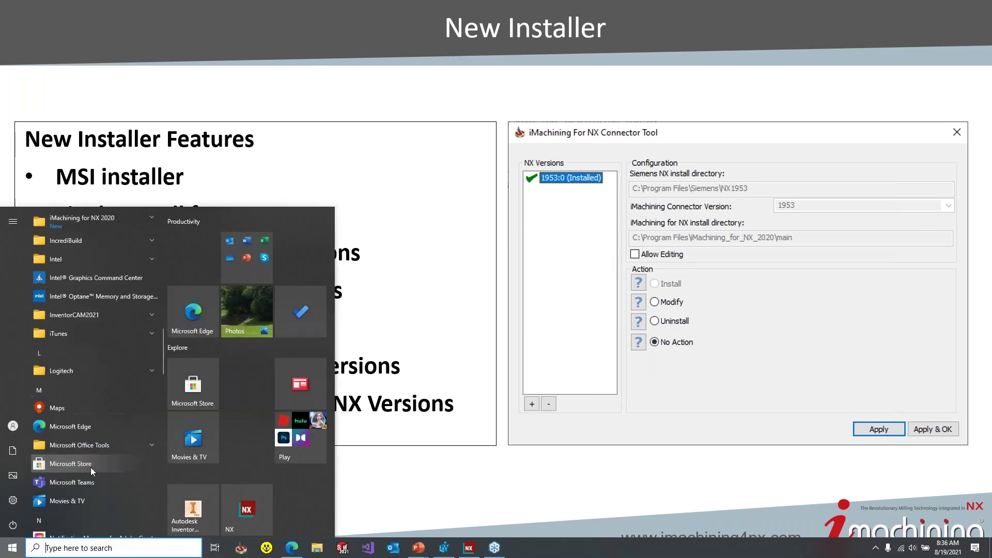
{"action": "left_click", "coordinate": [115, 326]}
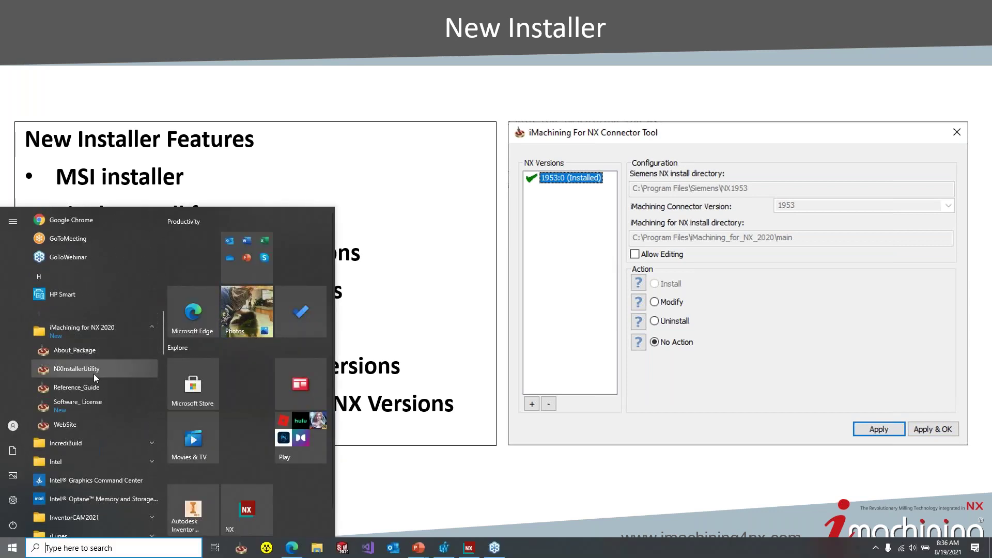
{"action": "left_click", "coordinate": [95, 370]}
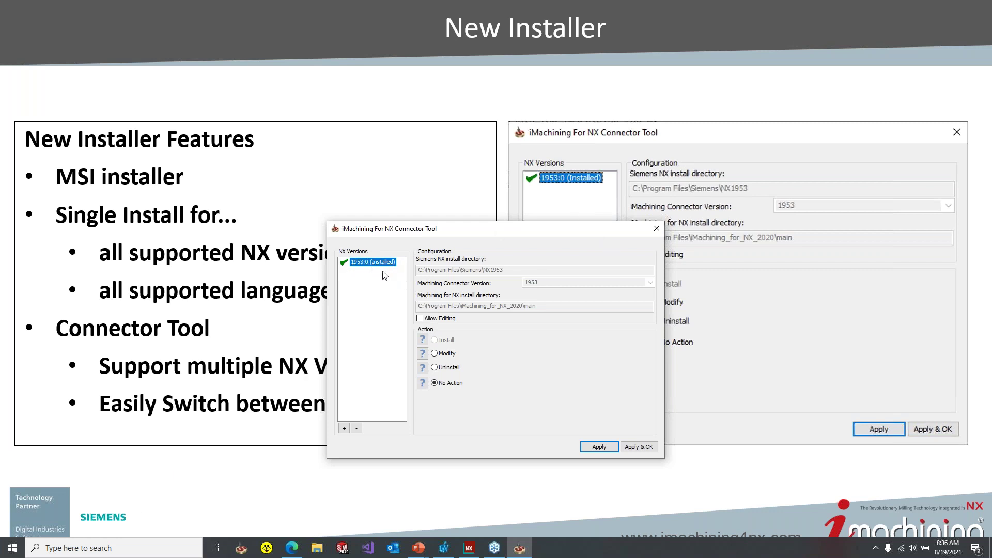
- Examine the Connector Tool's Add NX Version and Allow Editing options without applying anything, and close the tool
{"action": "left_click", "coordinate": [344, 429]}
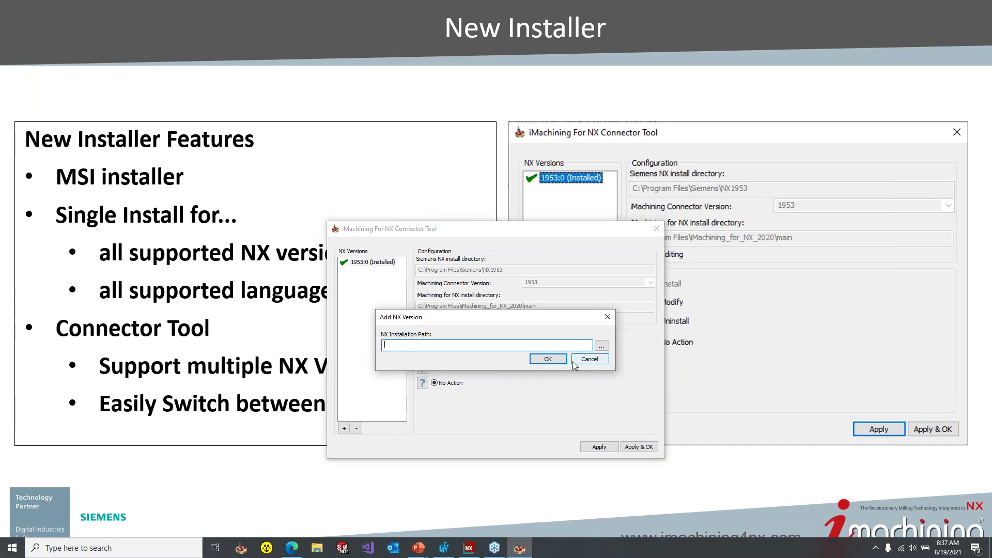
{"action": "left_click", "coordinate": [589, 359]}
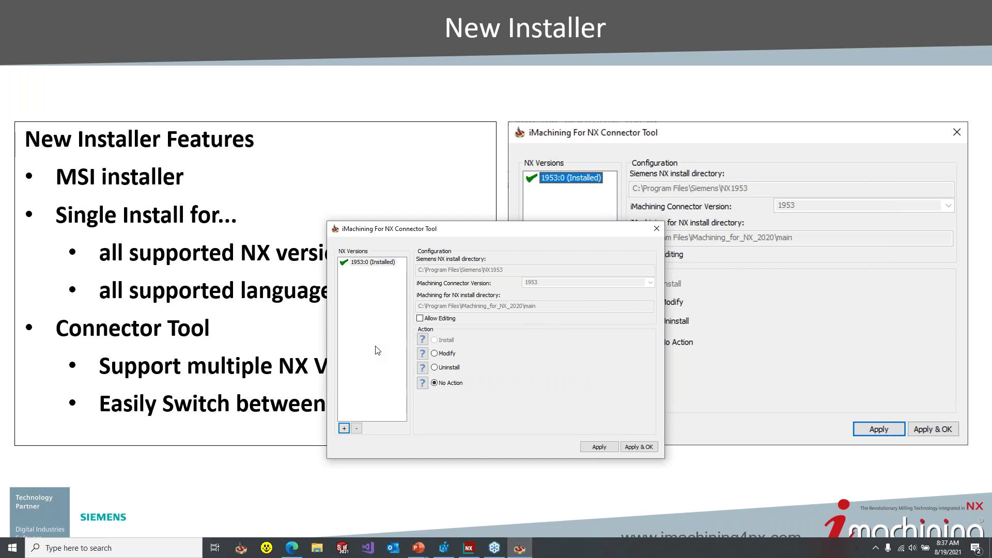
{"action": "left_click", "coordinate": [440, 318]}
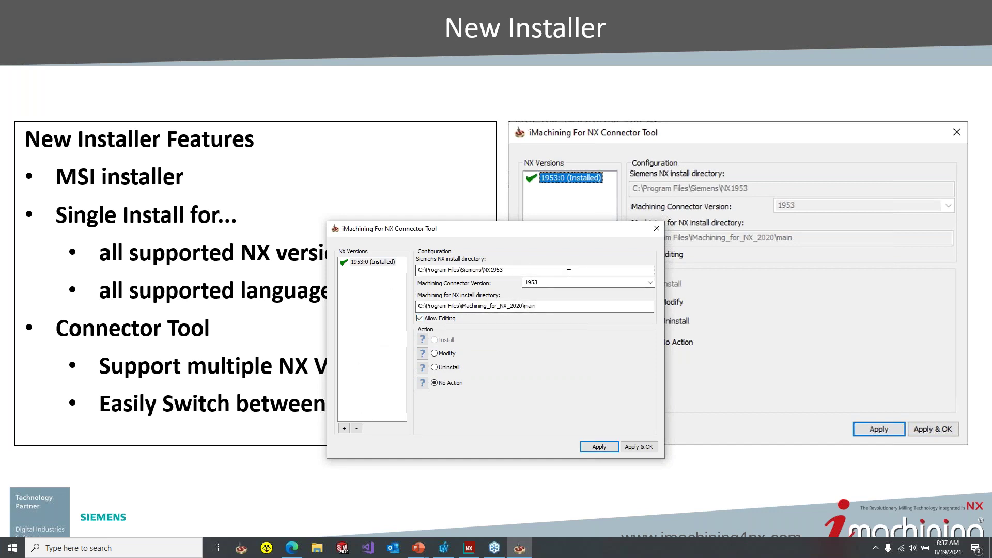
{"action": "left_click", "coordinate": [657, 229]}
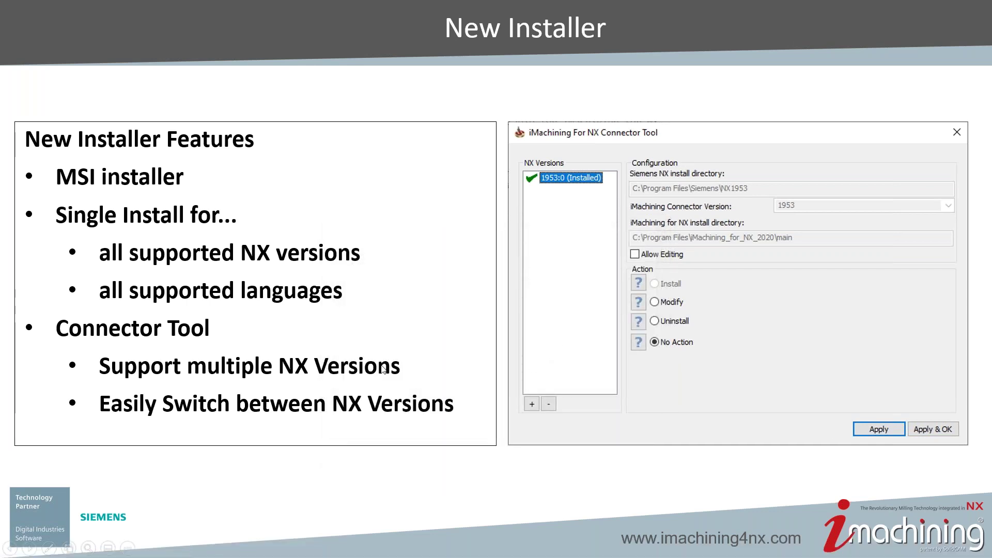
- Advance the presentation to the Need help? slide
{"action": "left_click", "coordinate": [507, 346]}
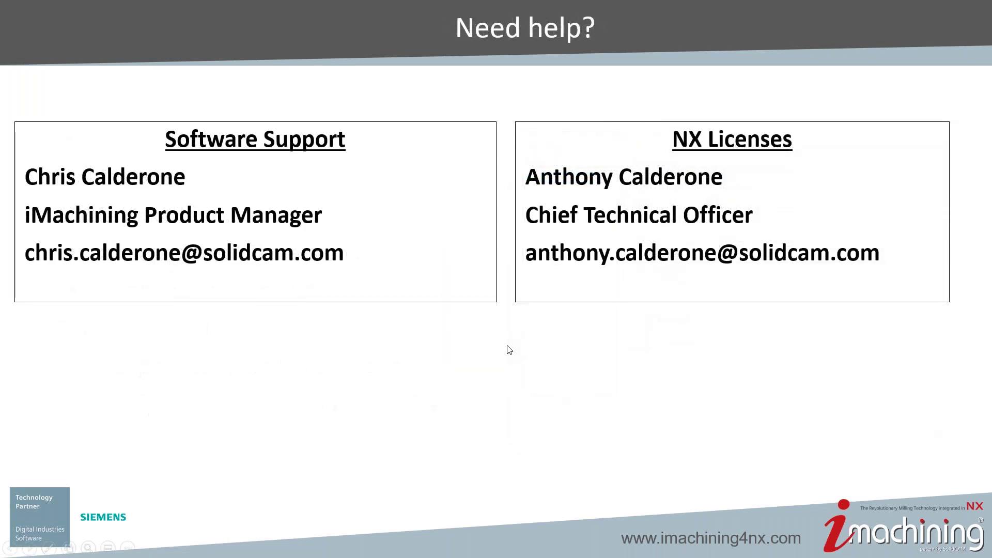
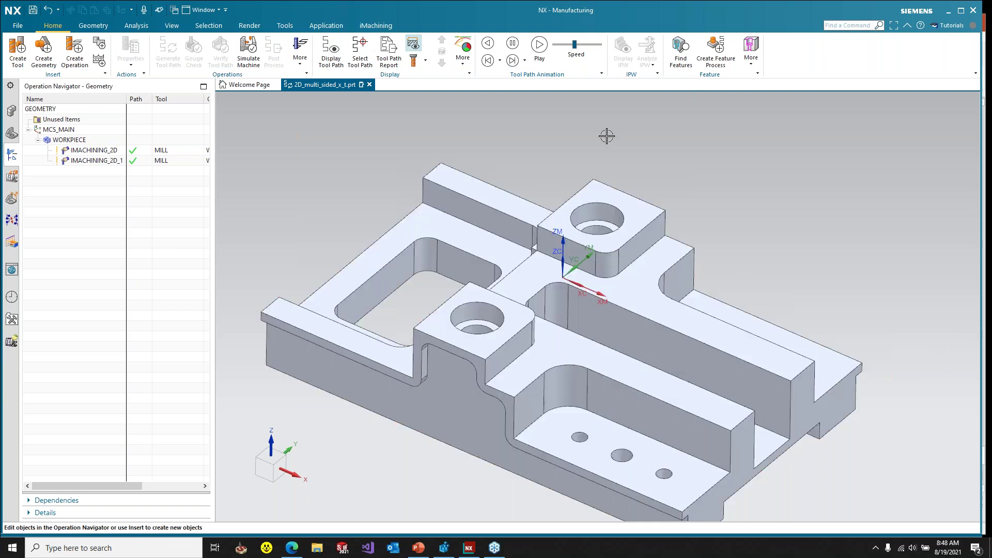
- Open the iMachining Database Settings in NX to review the machine, material and default machining level, and close the dialog
{"action": "left_click", "coordinate": [376, 26]}
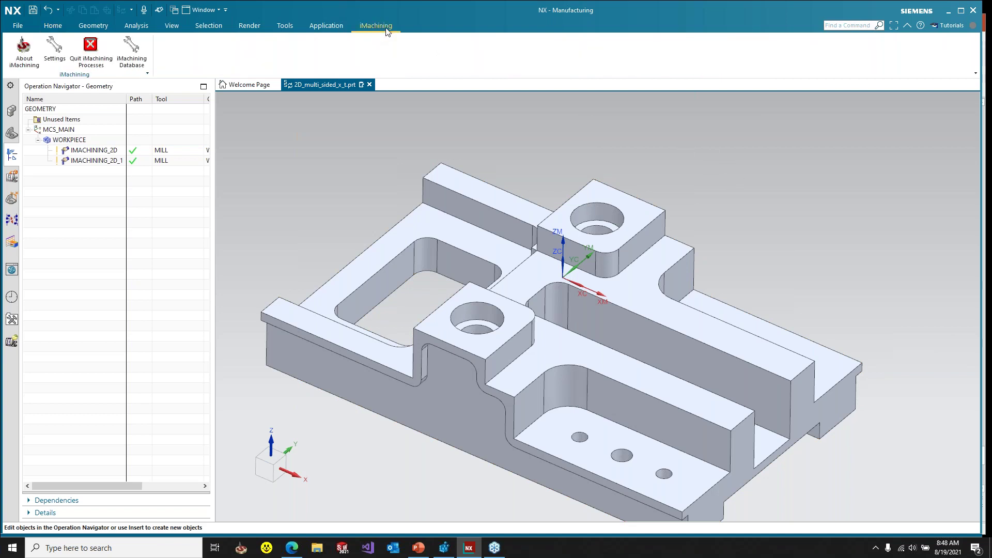
{"action": "left_click", "coordinate": [132, 52]}
{"action": "left_click_drag", "start_coordinate": [783, 95], "coordinate": [357, 112]}
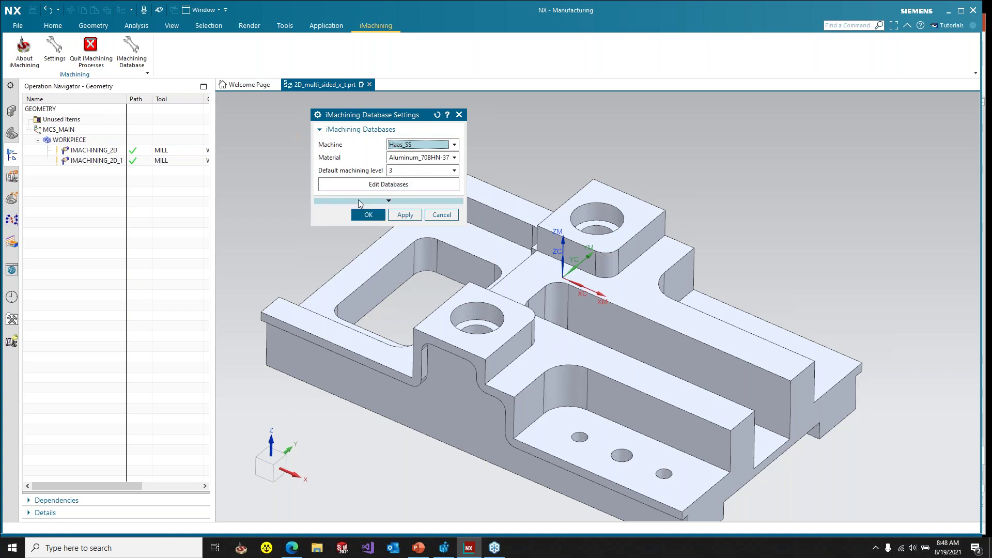
{"action": "left_click", "coordinate": [459, 115]}
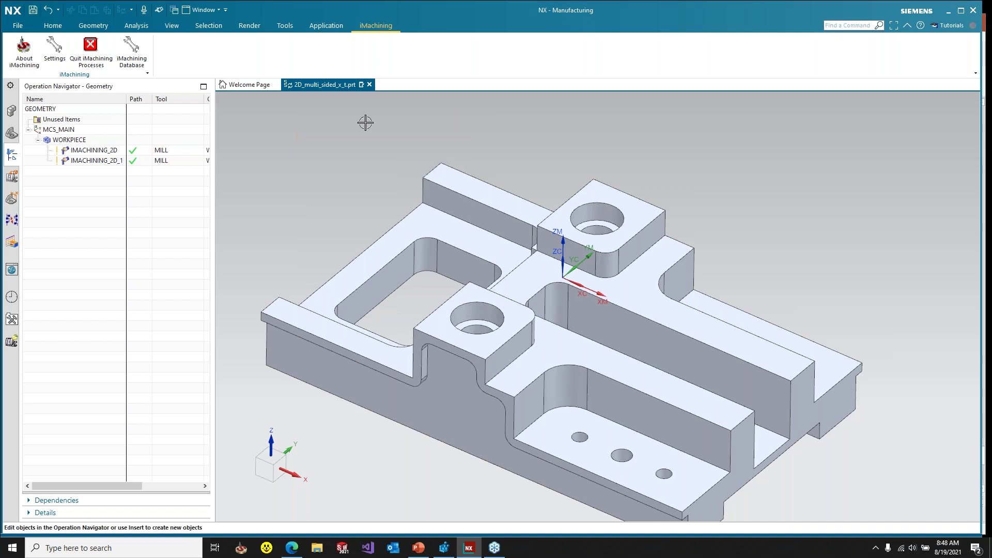
- Inspect the MachDB and MatDB attributes in the properties of part 2D_multi_sided_x_t, and close the properties
{"action": "left_click", "coordinate": [11, 133]}
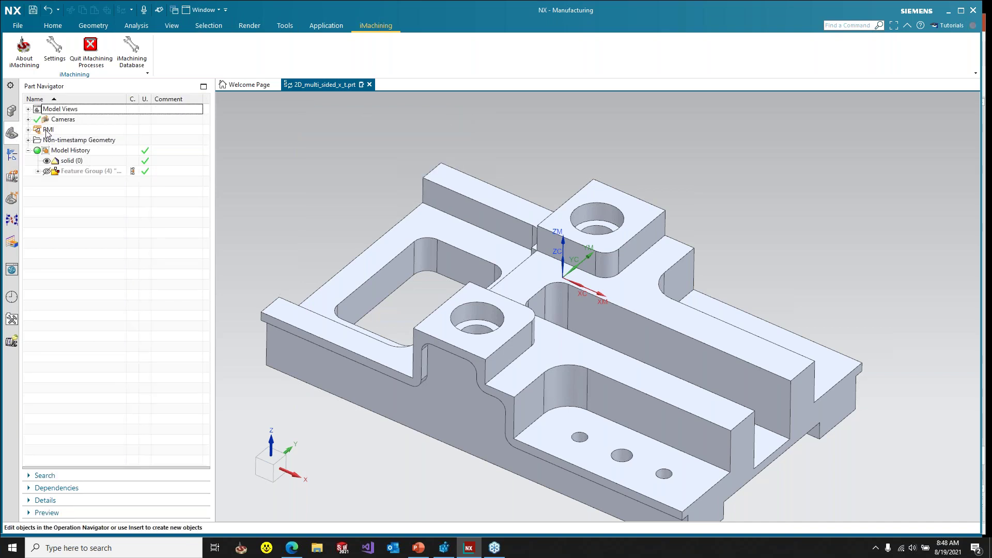
{"action": "left_click", "coordinate": [11, 111]}
{"action": "left_click", "coordinate": [79, 123]}
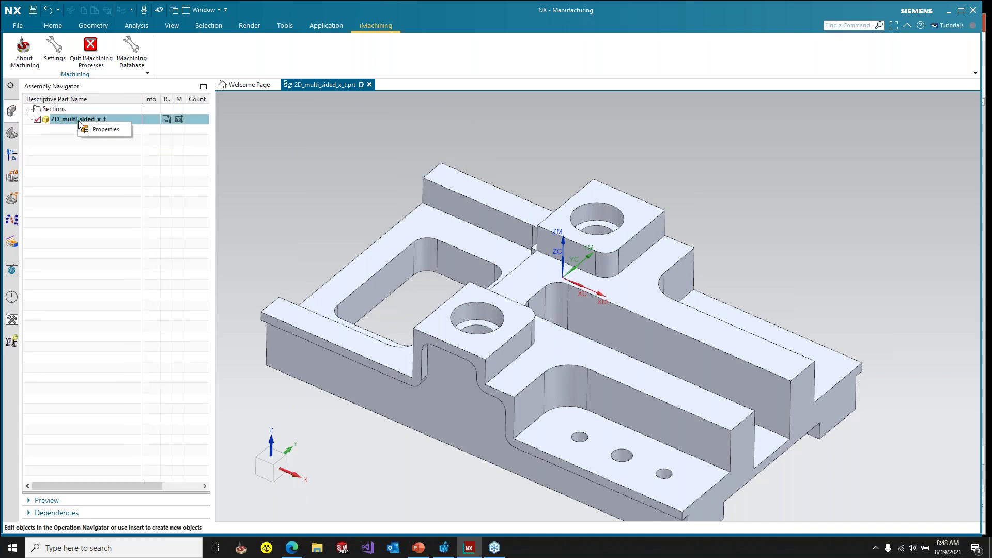
{"action": "left_click", "coordinate": [93, 130]}
{"action": "left_click_drag", "start_coordinate": [482, 115], "coordinate": [417, 55]}
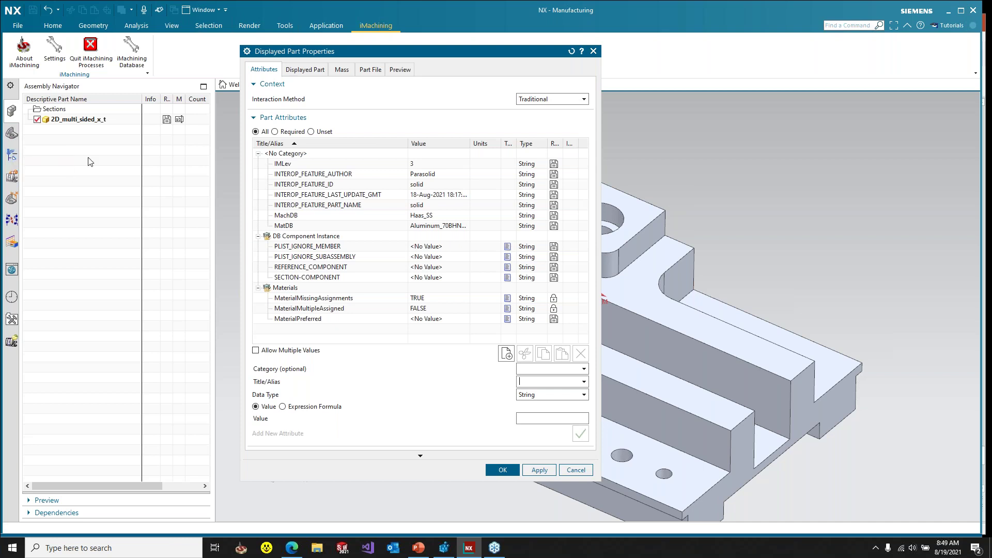
{"action": "left_click", "coordinate": [429, 216]}
{"action": "left_click", "coordinate": [443, 226]}
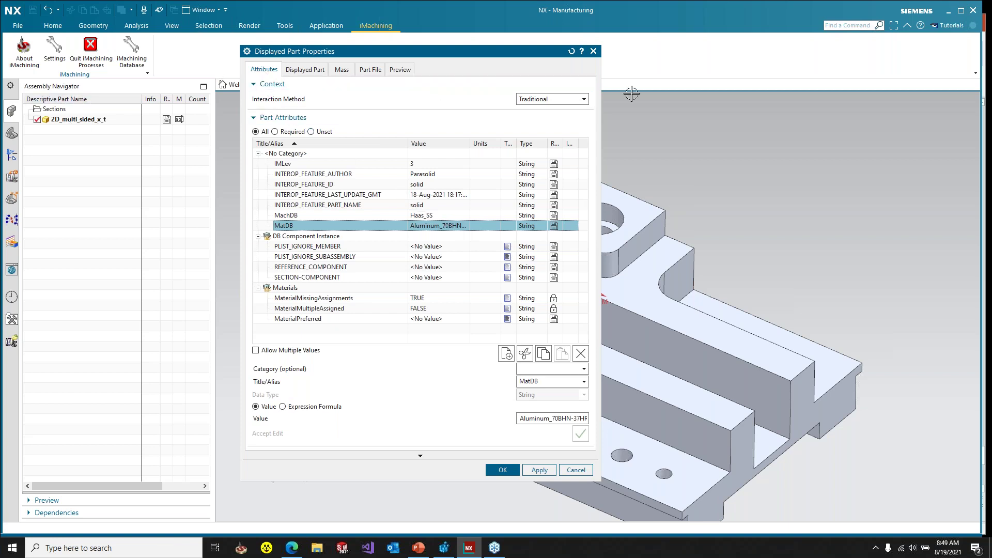
{"action": "left_click", "coordinate": [593, 51]}
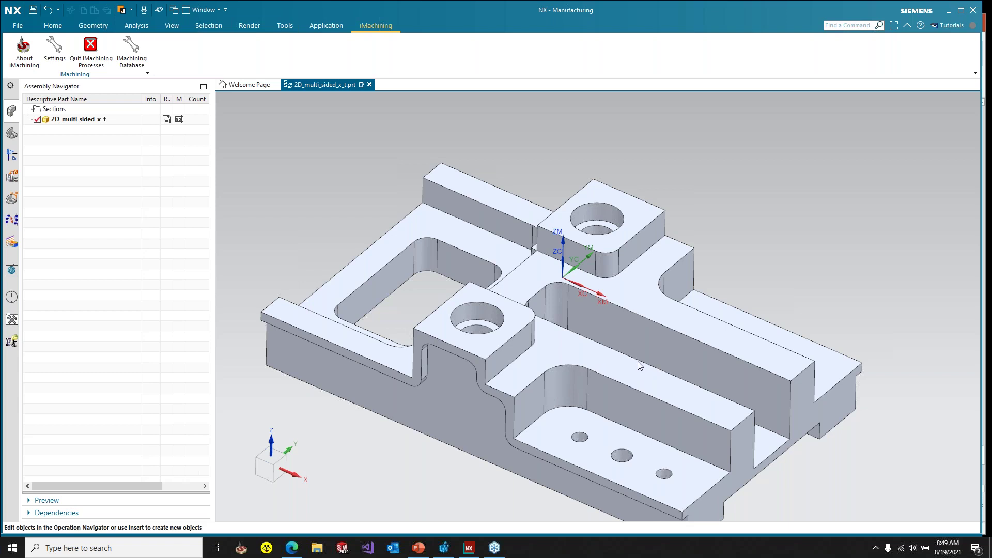
- Open the settings of operation IMACHINING_2D_1, review its Non Cutting Moves parameters, and dismiss them without changes
{"action": "left_click", "coordinate": [12, 154]}
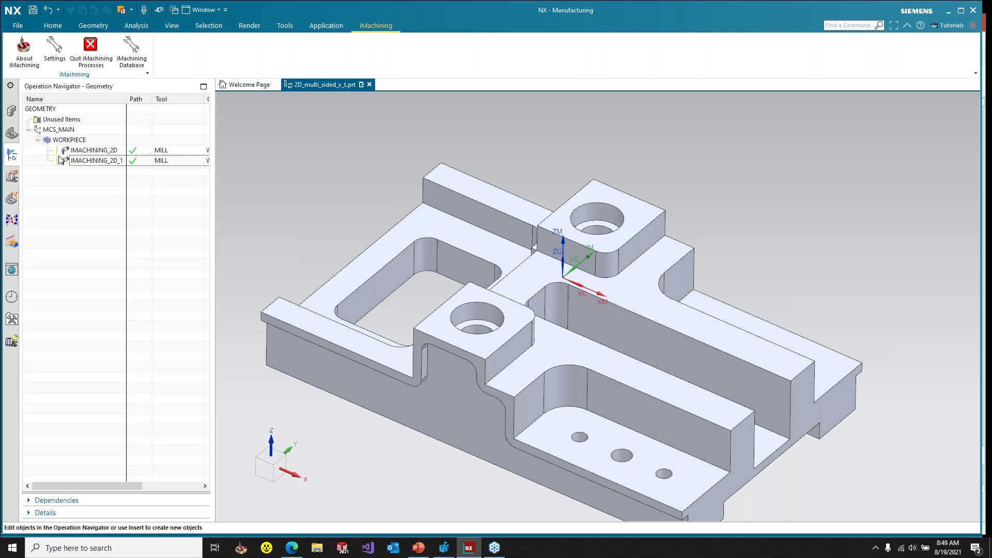
{"action": "double_click", "coordinate": [102, 162]}
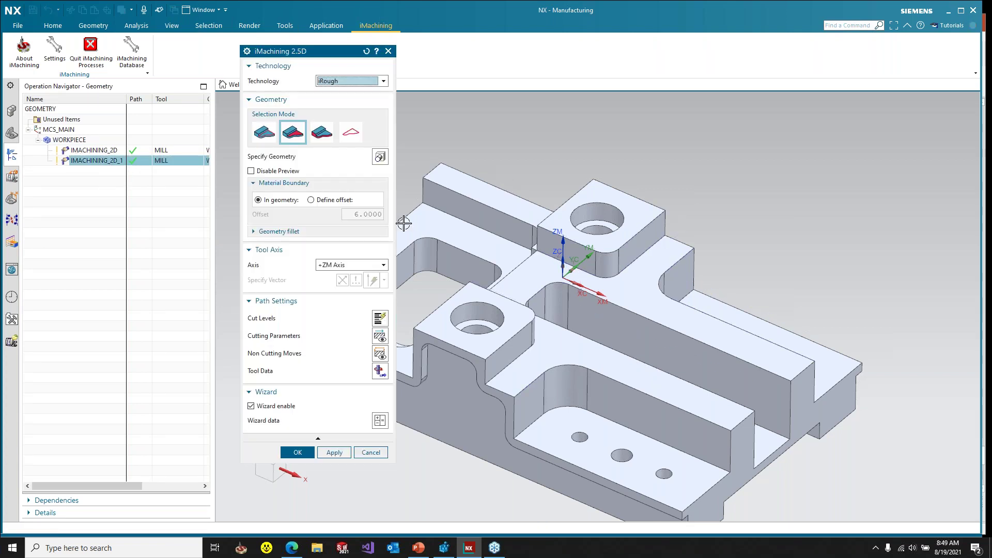
{"action": "left_click", "coordinate": [380, 354]}
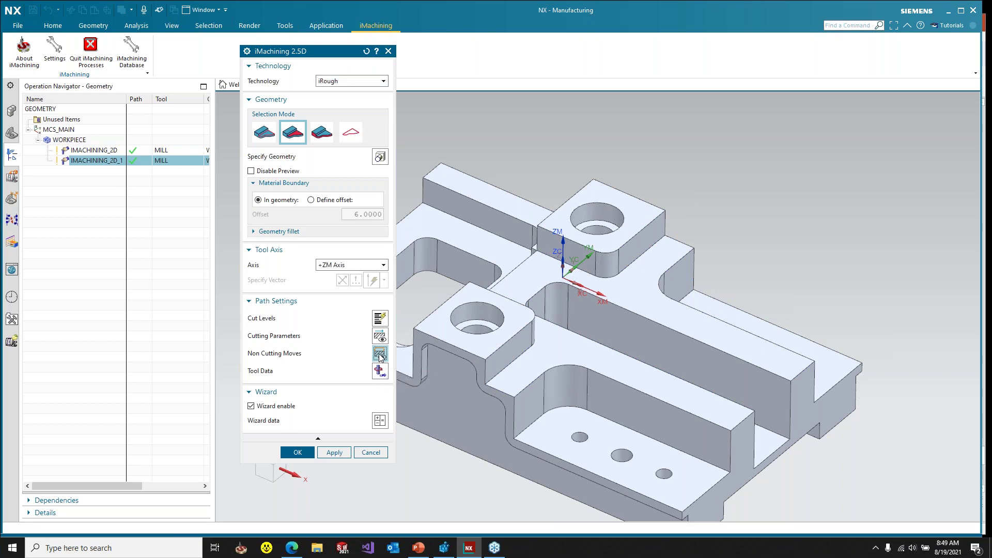
{"action": "left_click", "coordinate": [379, 319]}
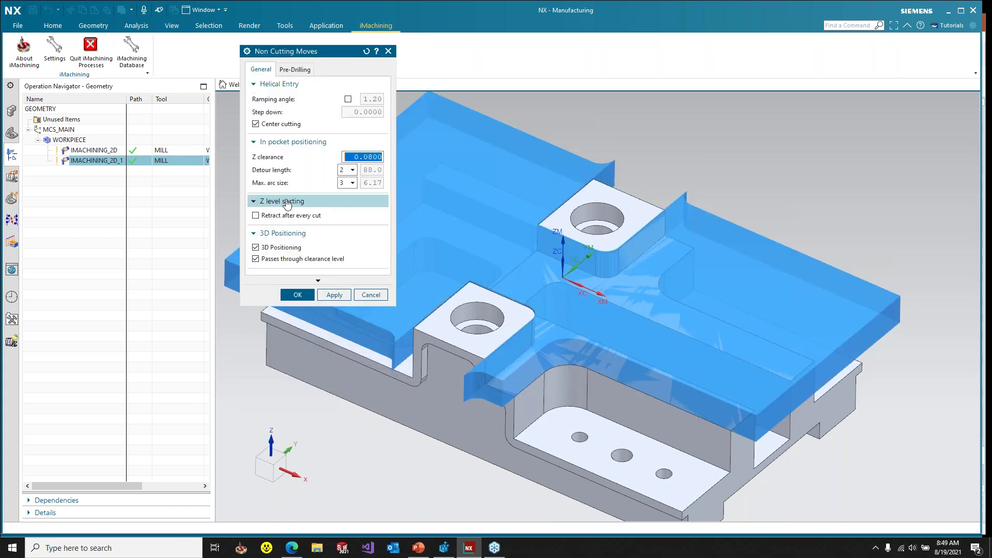
{"action": "left_click", "coordinate": [372, 295]}
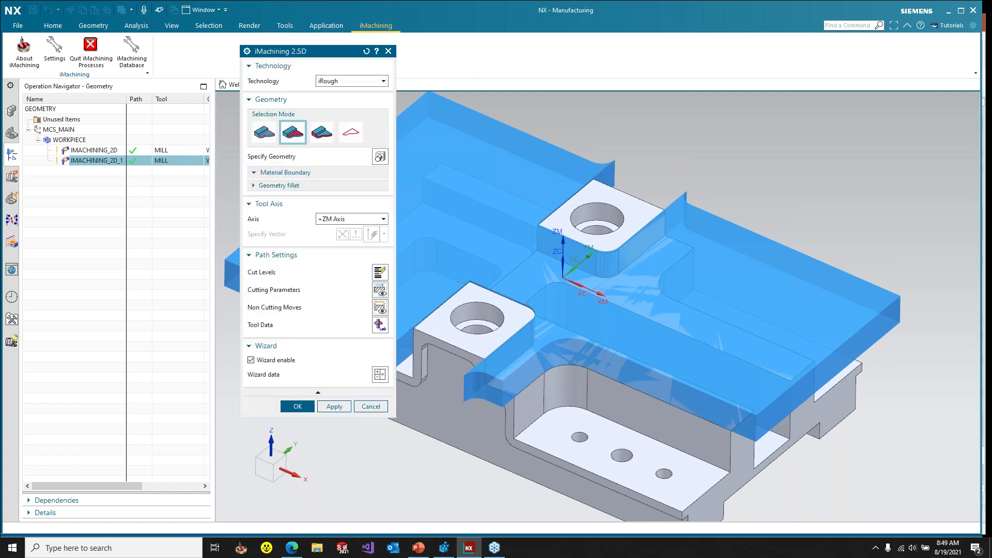
- Examine the Cutting Parameters of IMACHINING_2D_1, covering Technology, Channels, Finish, Motion Controls, iRest Data and More, and close them
{"action": "left_click", "coordinate": [380, 290]}
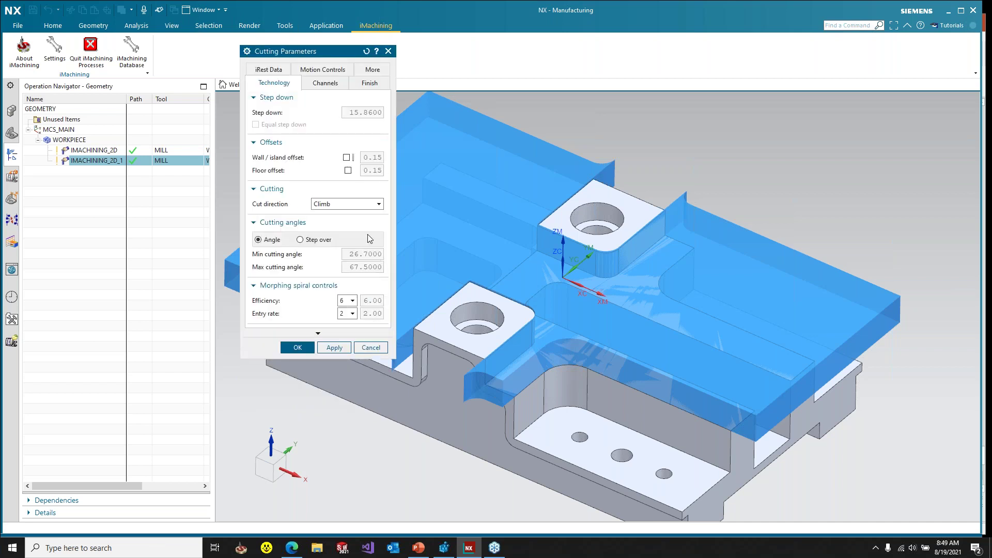
{"action": "left_click", "coordinate": [322, 84]}
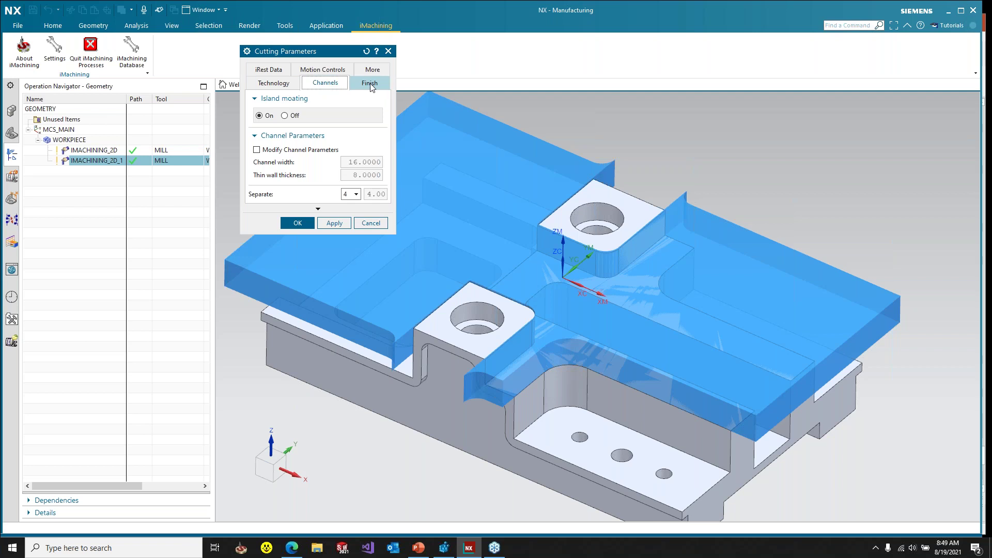
{"action": "left_click", "coordinate": [370, 87]}
{"action": "left_click", "coordinate": [325, 72]}
{"action": "left_click", "coordinate": [371, 85]}
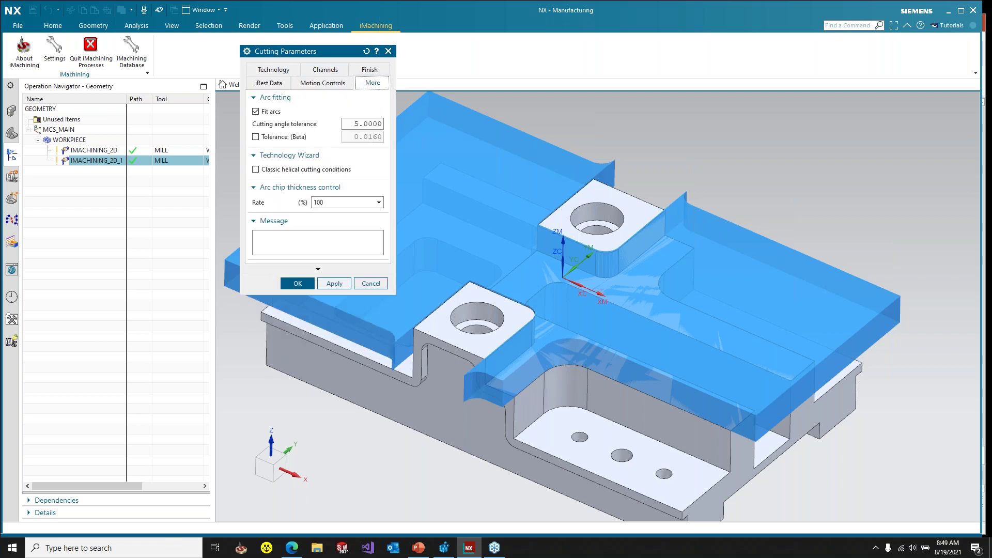
{"action": "left_click", "coordinate": [335, 73]}
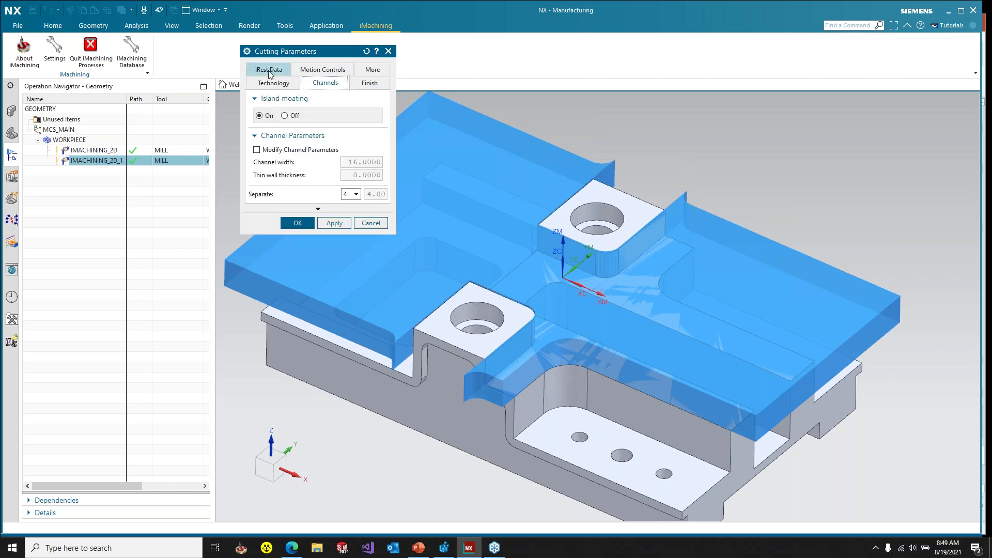
{"action": "left_click", "coordinate": [268, 70]}
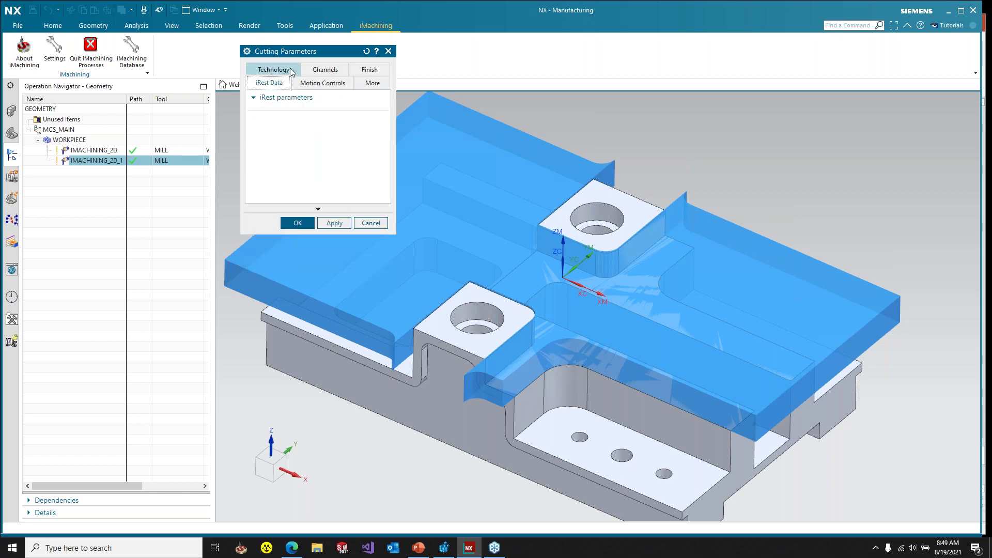
{"action": "left_click", "coordinate": [325, 69]}
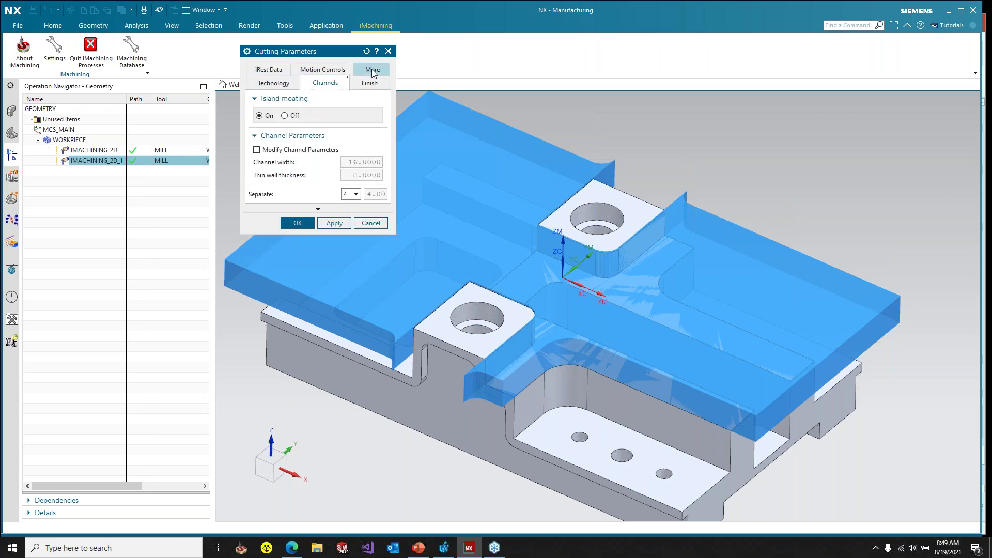
{"action": "left_click", "coordinate": [373, 71]}
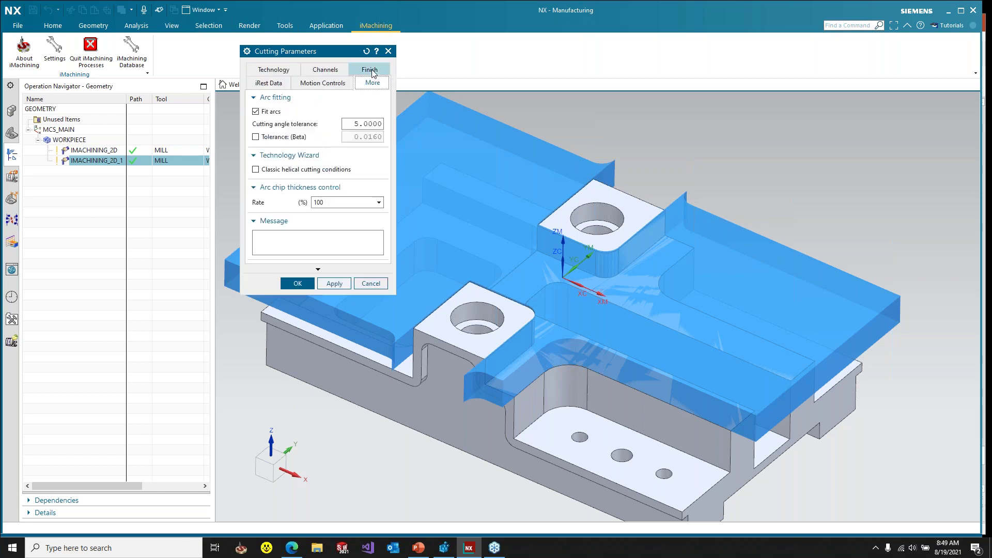
{"action": "left_click", "coordinate": [279, 72]}
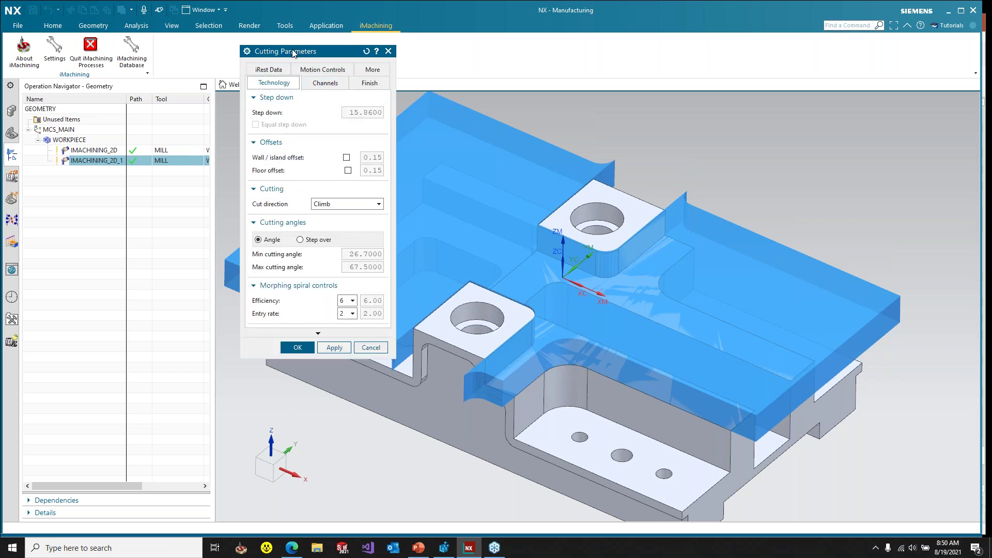
{"action": "left_click", "coordinate": [388, 50]}
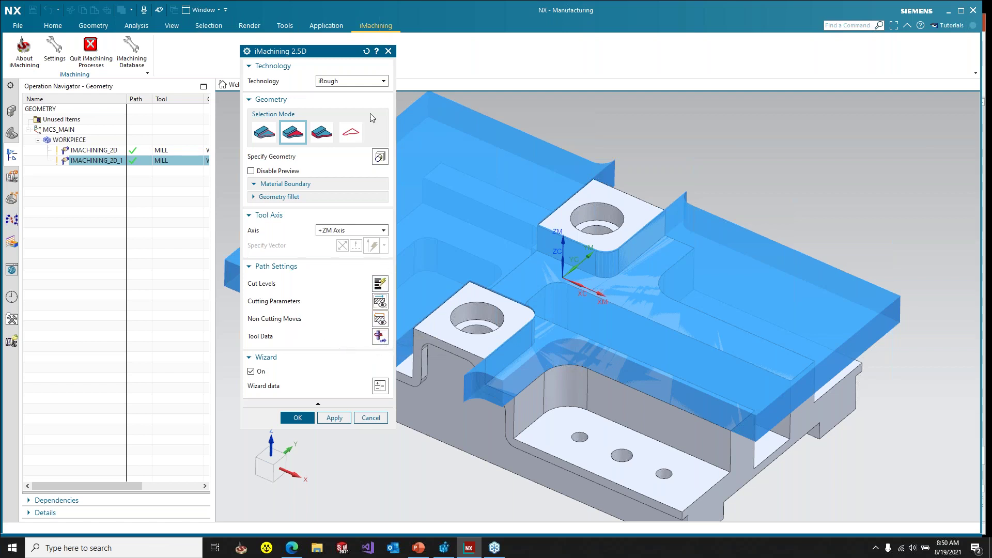
- Close the iMachining 2.5D parameters and leave the IMACHINING_2D_1 operation without regenerating it
{"action": "left_click_drag", "start_coordinate": [335, 63], "coordinate": [376, 97]}
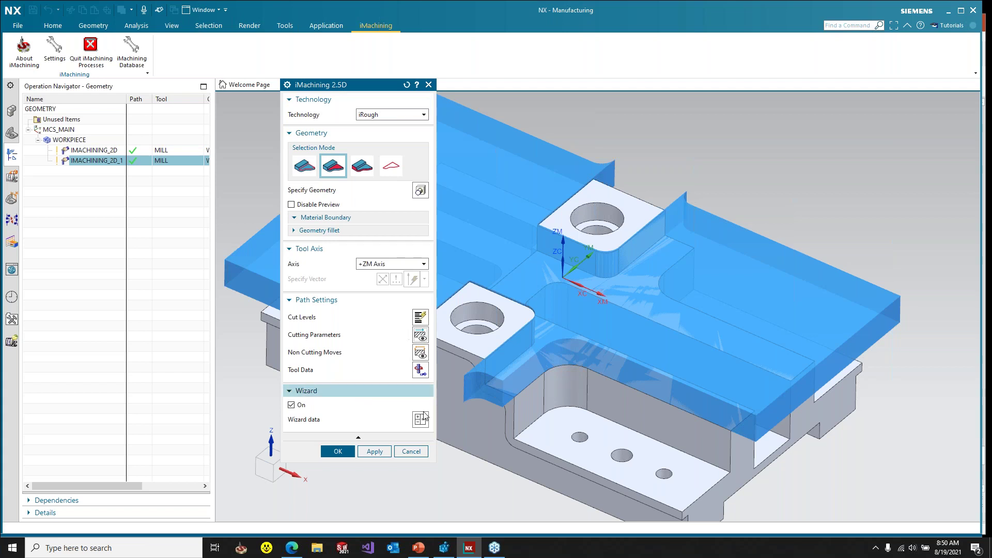
{"action": "left_click", "coordinate": [338, 451]}
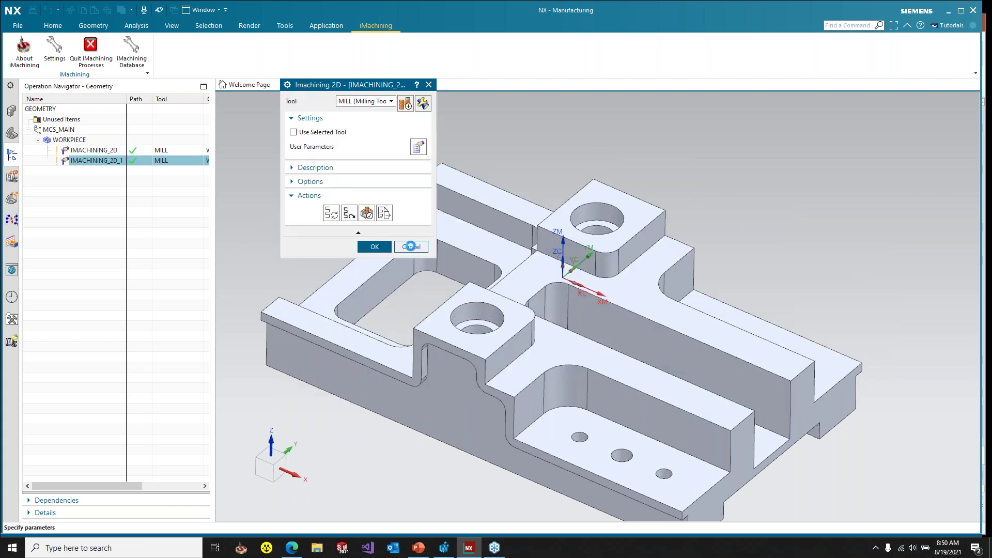
{"action": "left_click", "coordinate": [420, 247]}
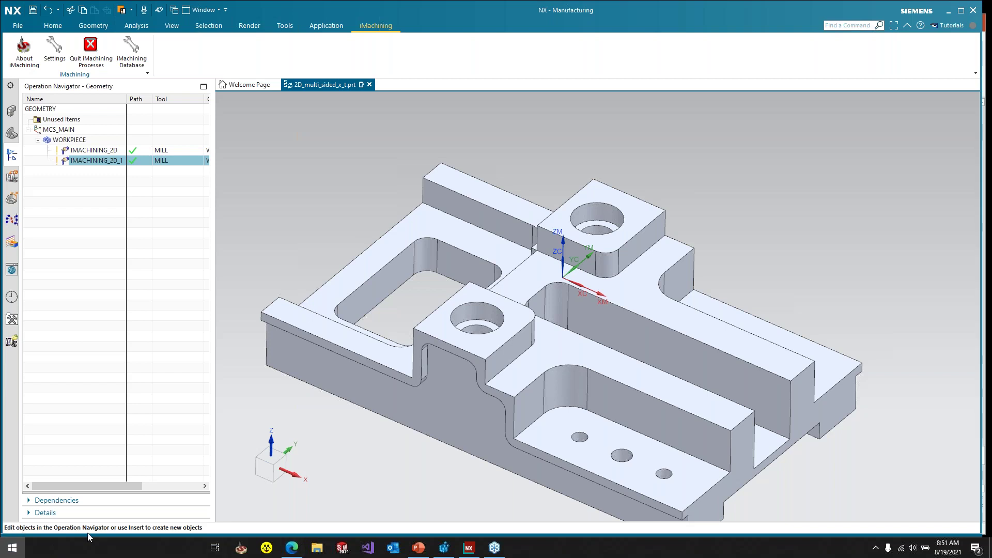
- Launch the iMachining for NX Connector Tool, view its Add NX Version option without adding a version, and close the tool
{"action": "key", "text": "super"}
{"action": "scroll", "coordinate": [110, 456], "scroll_direction": "down", "scroll_amount": 5}
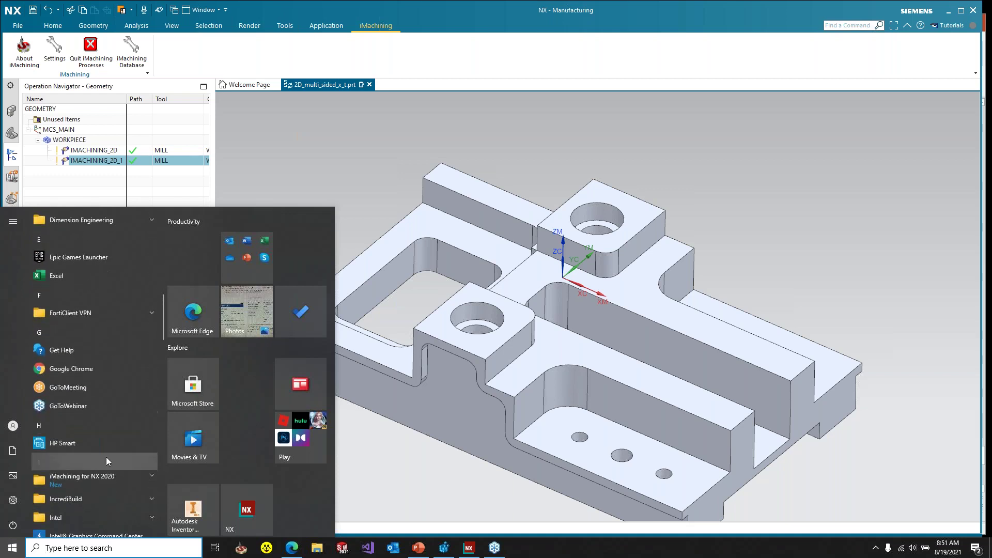
{"action": "scroll", "coordinate": [107, 458], "scroll_direction": "down", "scroll_amount": 2}
{"action": "left_click", "coordinate": [97, 378]}
{"action": "left_click", "coordinate": [92, 422]}
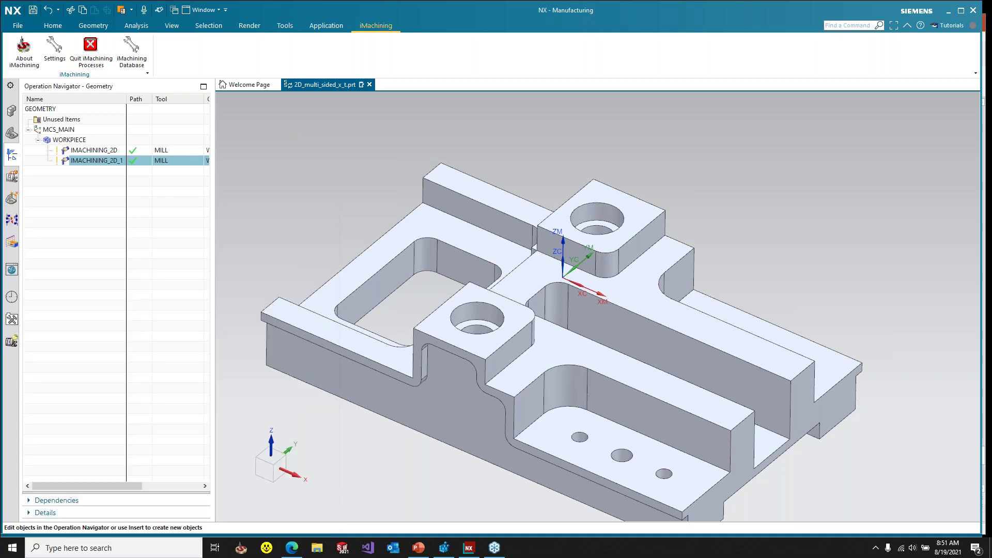
{"action": "left_click", "coordinate": [245, 206]}
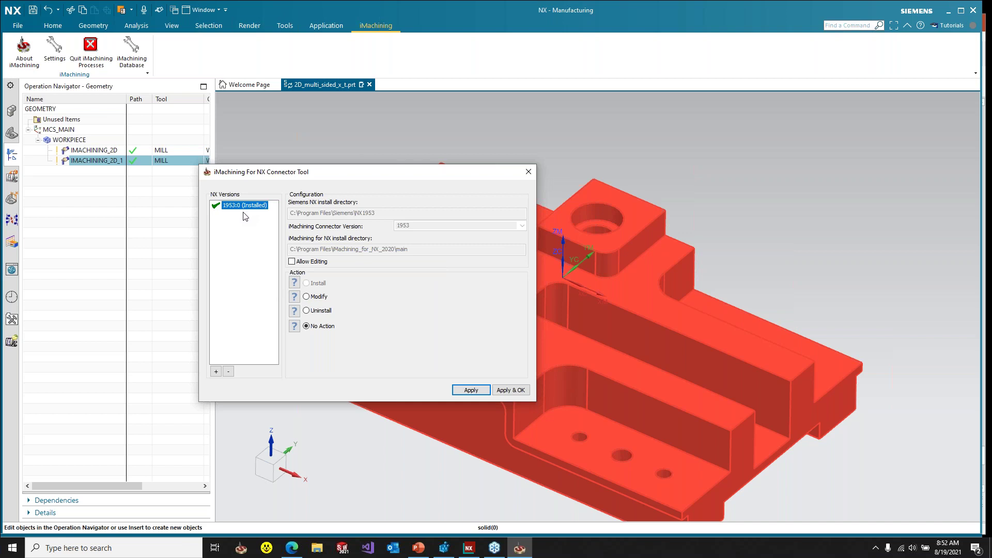
{"action": "left_click", "coordinate": [215, 372]}
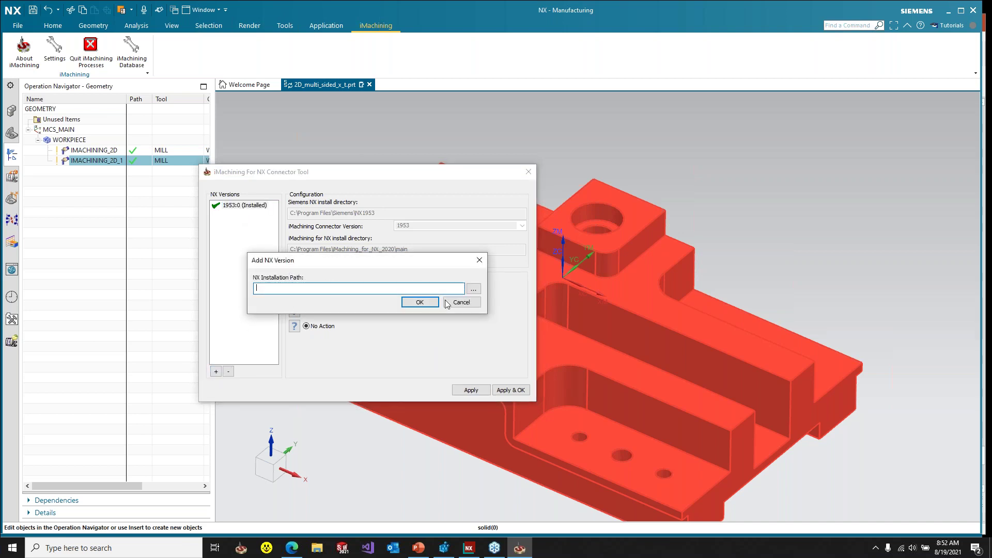
{"action": "left_click", "coordinate": [462, 303]}
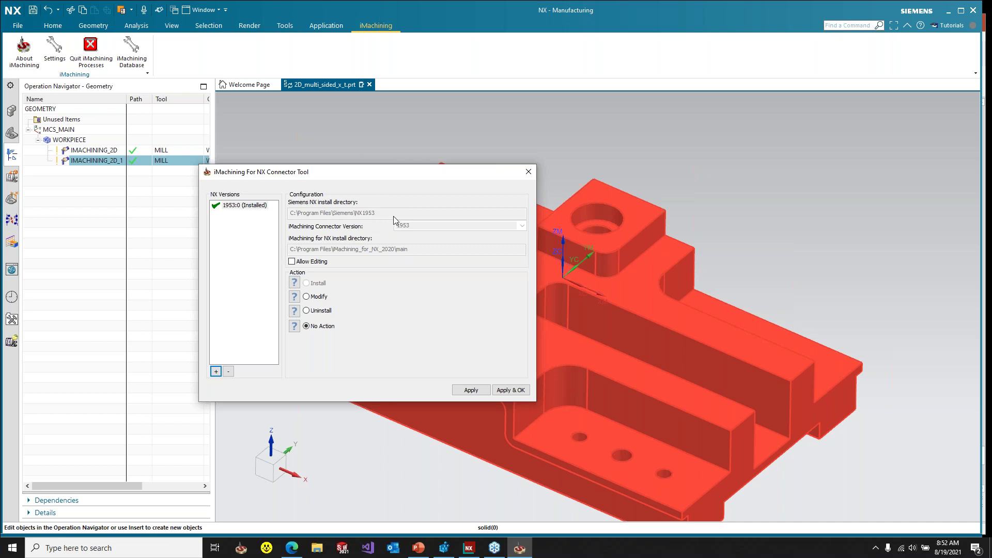
{"action": "left_click", "coordinate": [529, 172]}
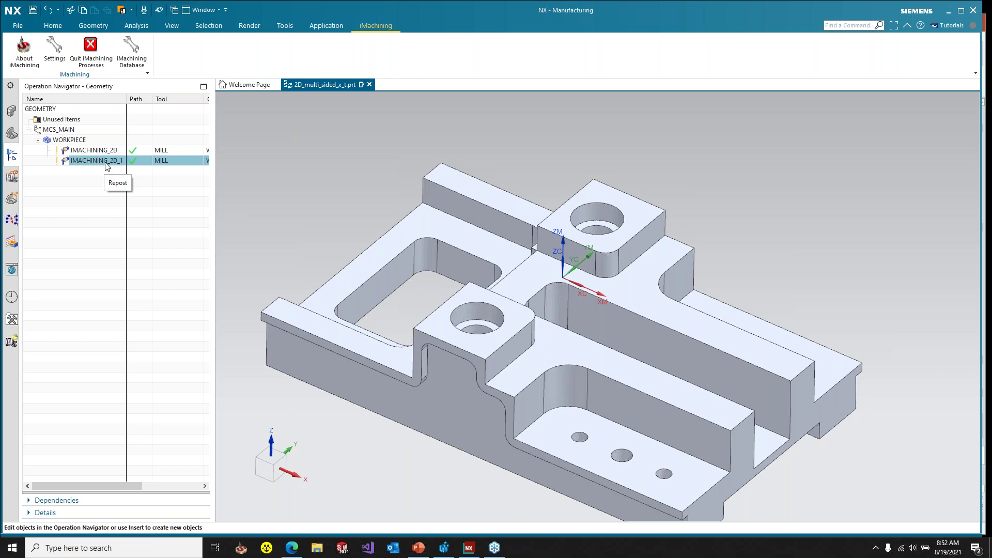
{"action": "right_click", "coordinate": [106, 165]}
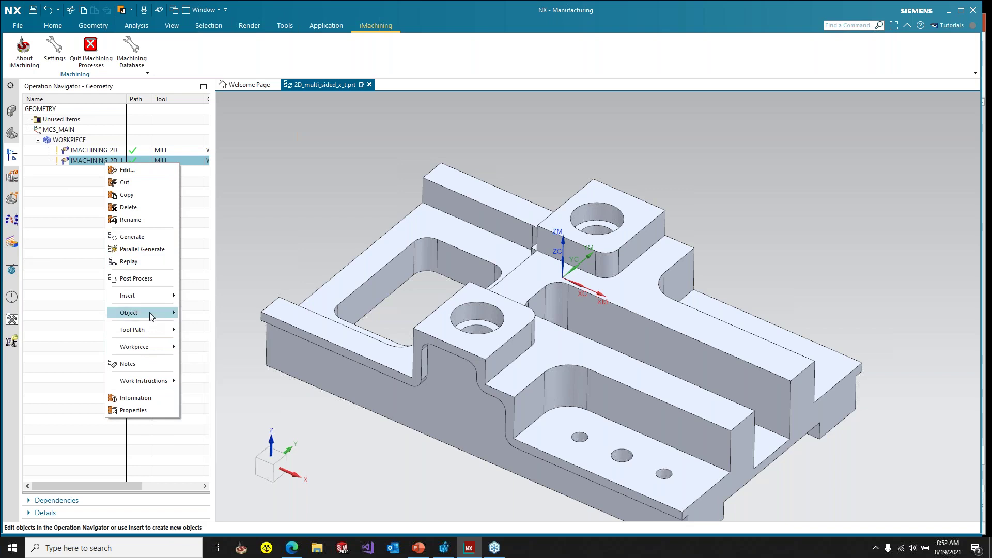
{"action": "mouse_move", "coordinate": [147, 299]}
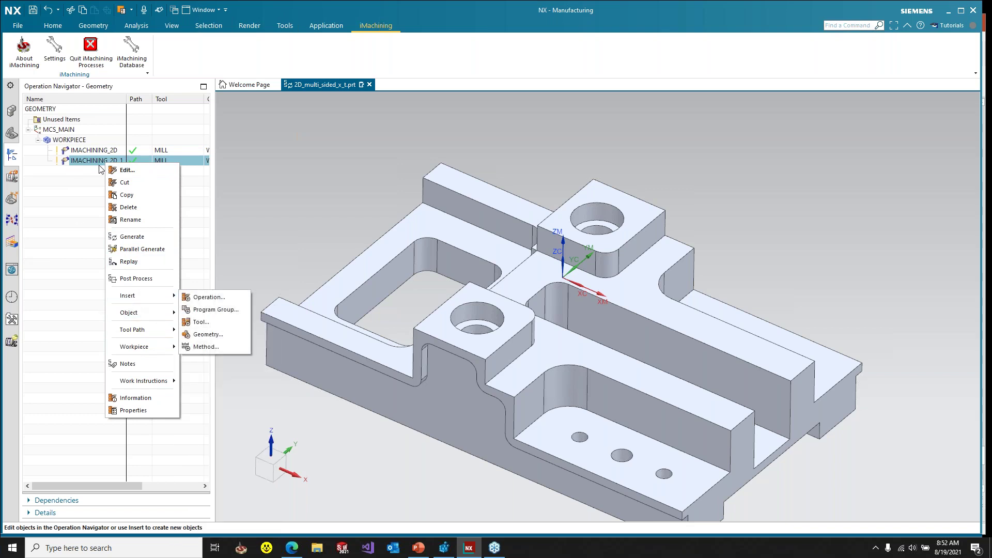
{"action": "left_click", "coordinate": [52, 206]}
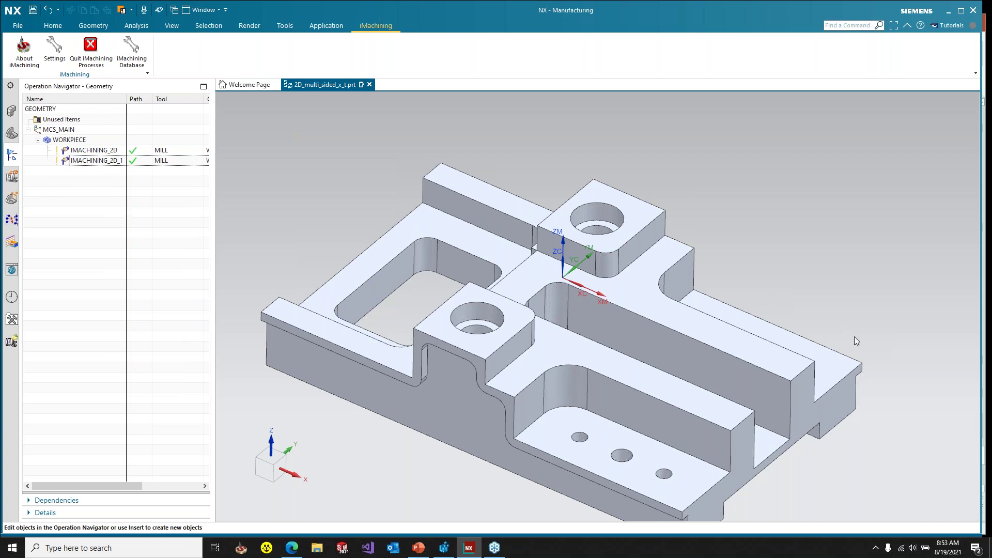
{"action": "left_click", "coordinate": [941, 333]}
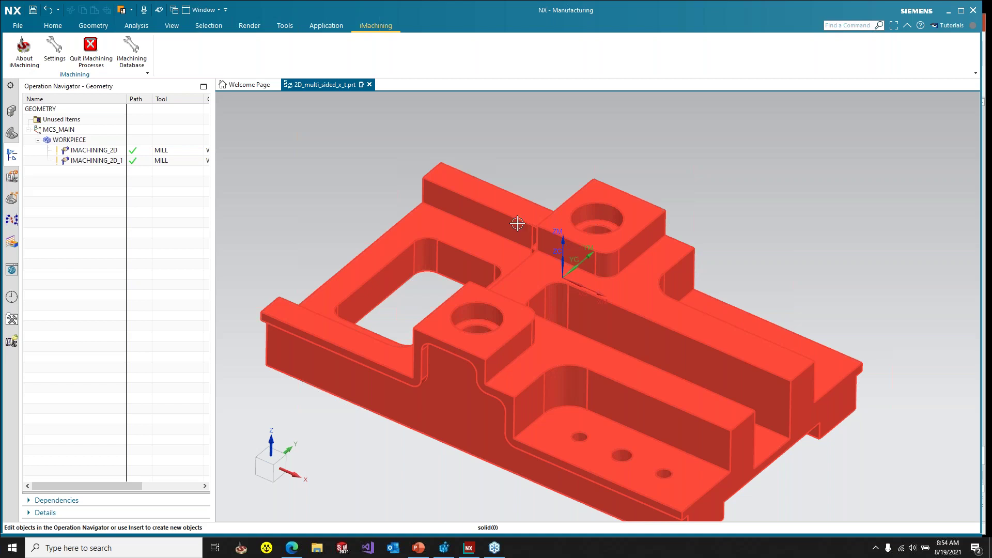
{"action": "left_click", "coordinate": [308, 126]}
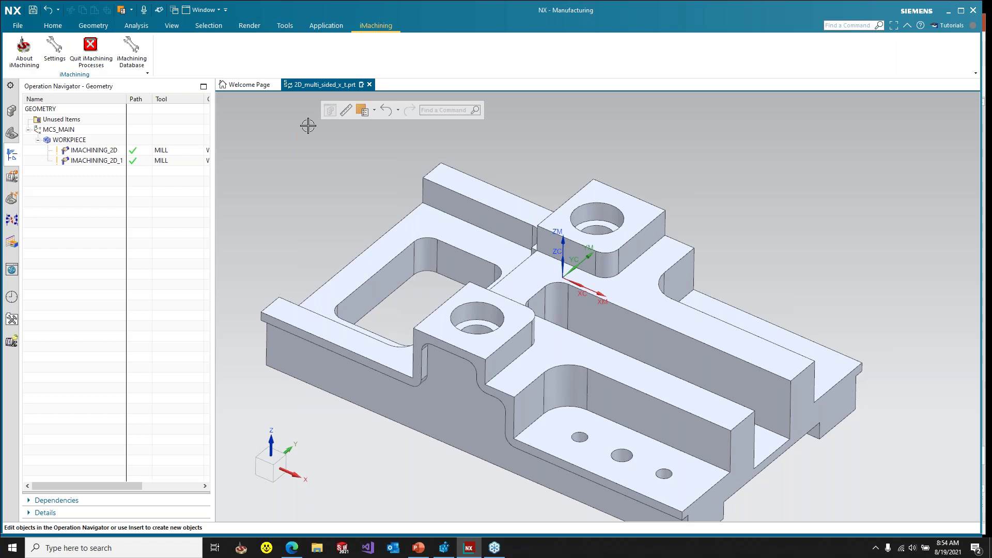
- Create a mill_planar Floor Facing without Wall operation under WORKPIECE with no tool assigned
{"action": "left_click", "coordinate": [68, 140]}
{"action": "left_click", "coordinate": [53, 25]}
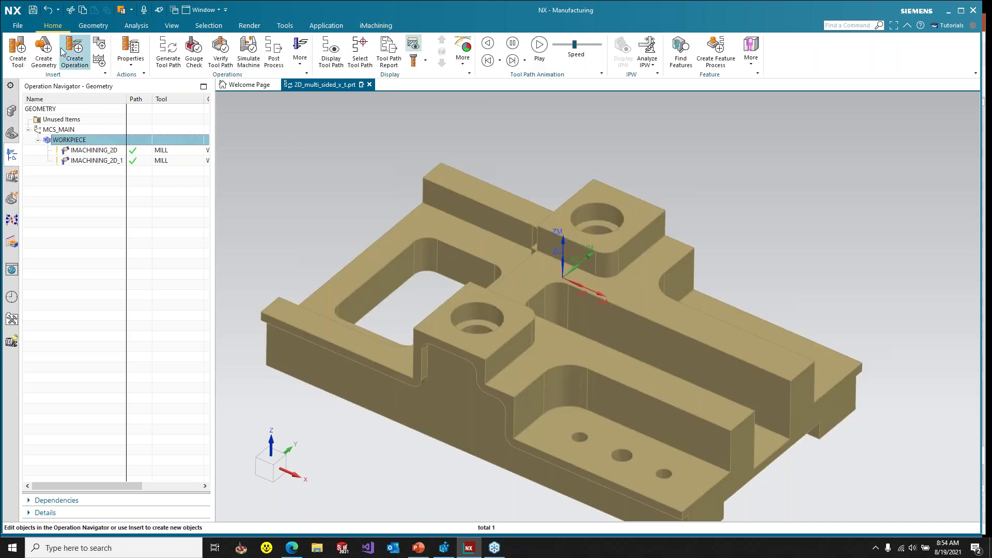
{"action": "left_click", "coordinate": [74, 51]}
{"action": "left_click", "coordinate": [356, 114]}
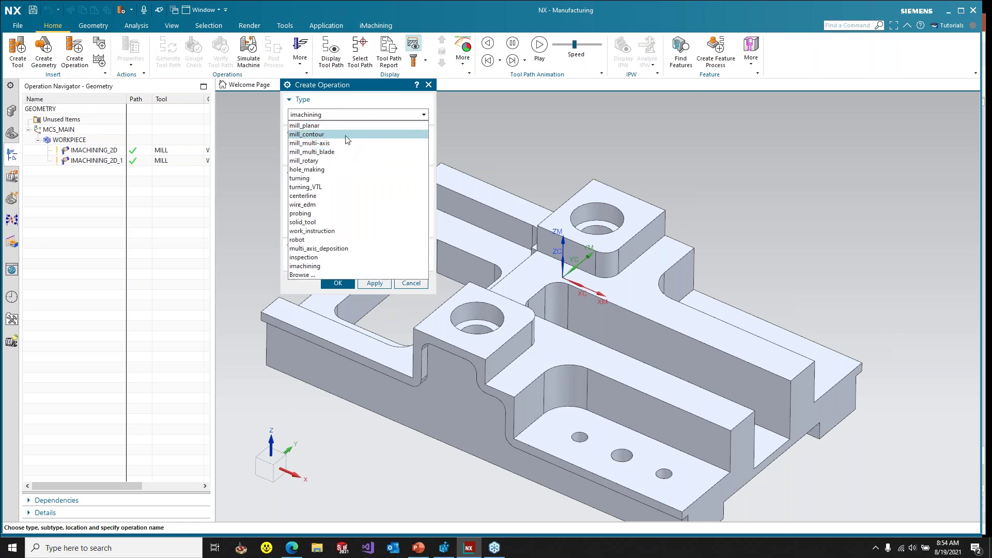
{"action": "left_click", "coordinate": [347, 133]}
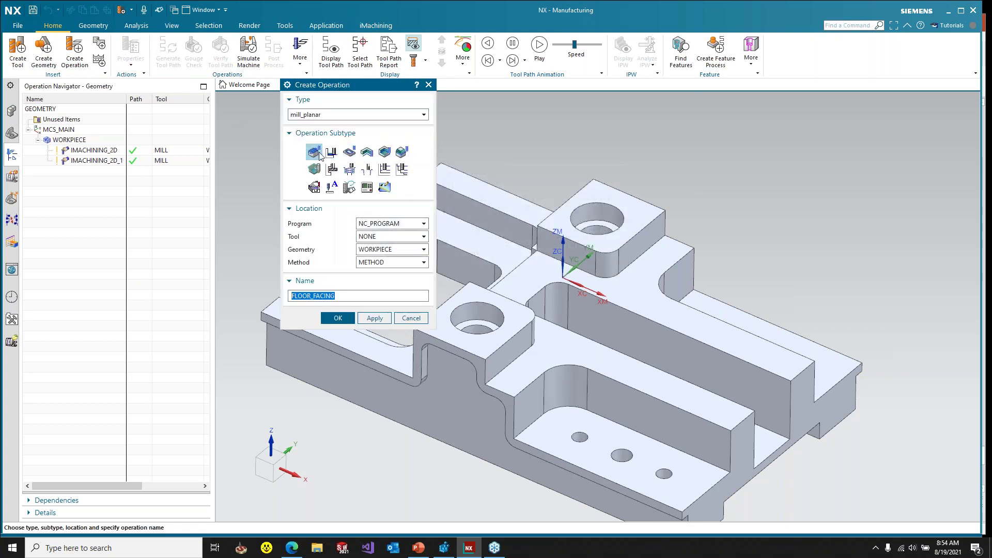
{"action": "left_click", "coordinate": [338, 318]}
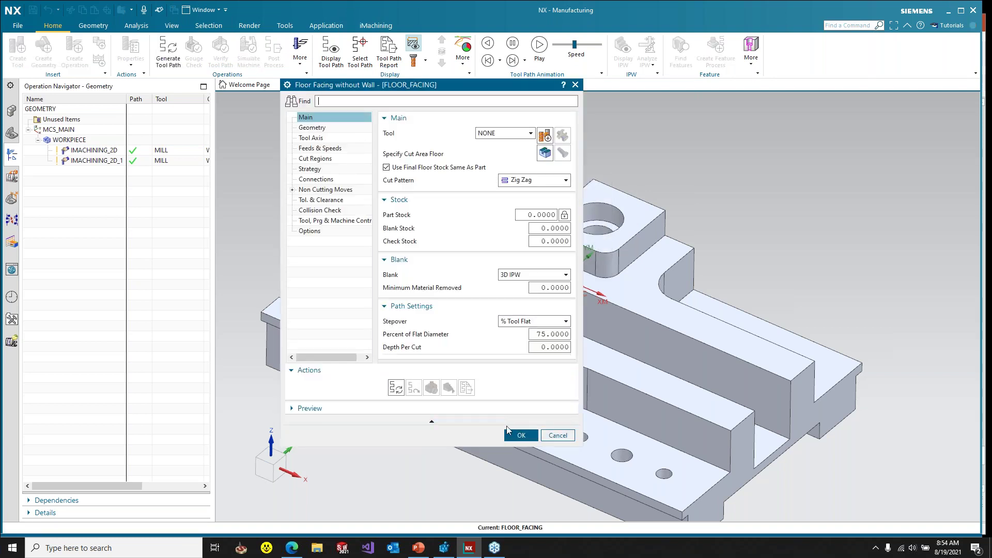
- Examine the Geometry, Tool Axis and Feeds & Speeds settings of the FLOOR_FACING operation and discard the operation
{"action": "left_click_drag", "start_coordinate": [281, 287], "coordinate": [196, 276]}
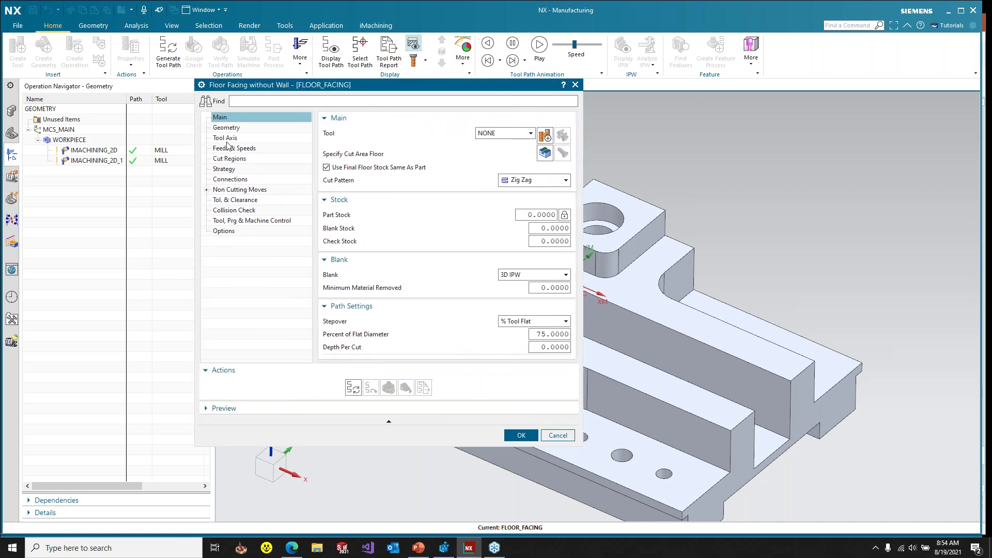
{"action": "left_click", "coordinate": [230, 128]}
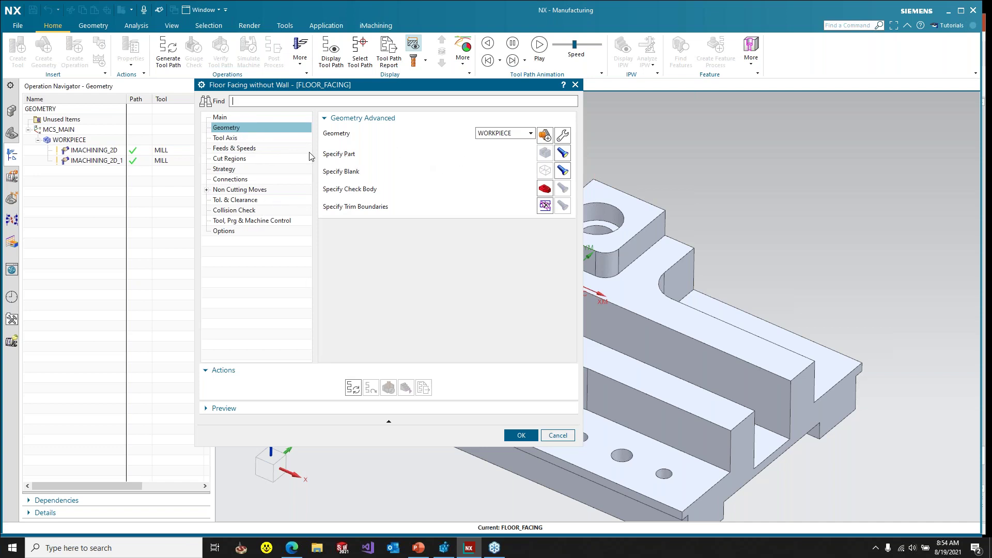
{"action": "left_click", "coordinate": [264, 139]}
{"action": "left_click", "coordinate": [254, 148]}
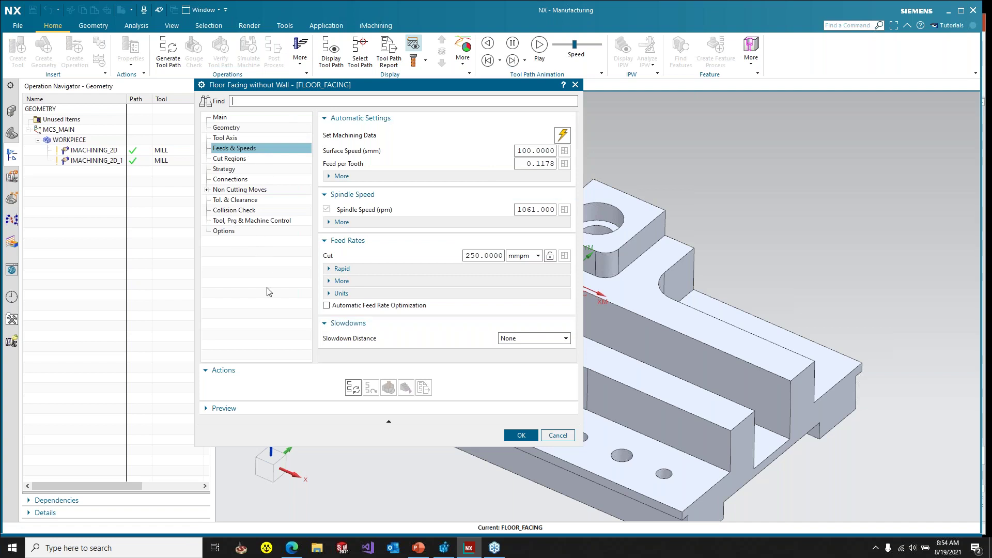
{"action": "left_click_drag", "start_coordinate": [197, 260], "coordinate": [374, 258]}
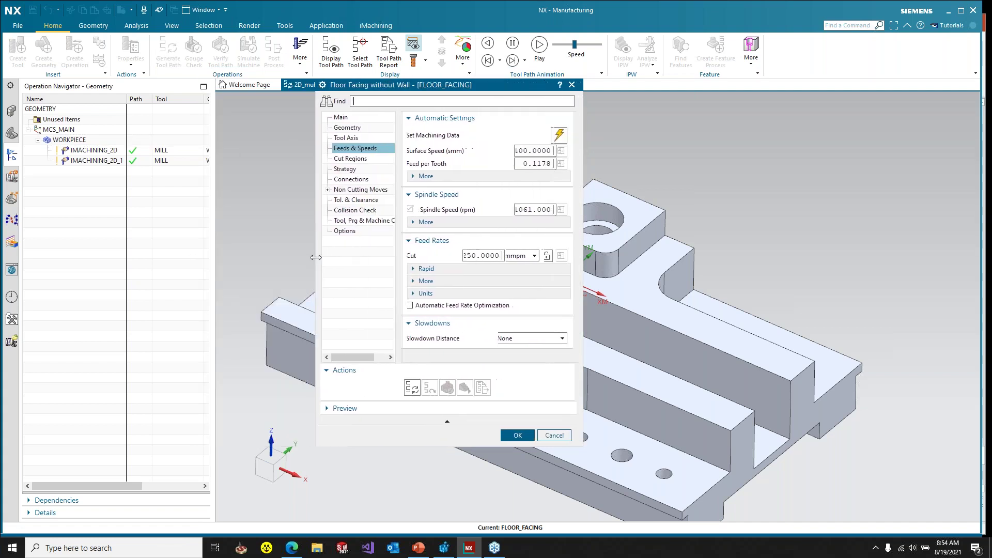
{"action": "left_click", "coordinate": [575, 84]}
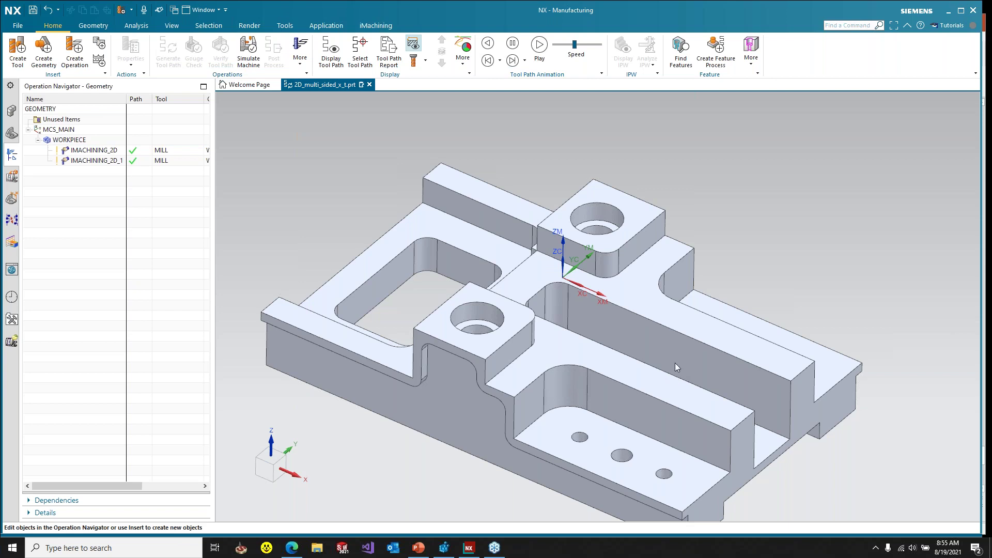
- Reopen the user parameters of IMACHINING_2D_1 and display the Technology Wizard's modifiable cutting conditions
{"action": "double_click", "coordinate": [118, 162]}
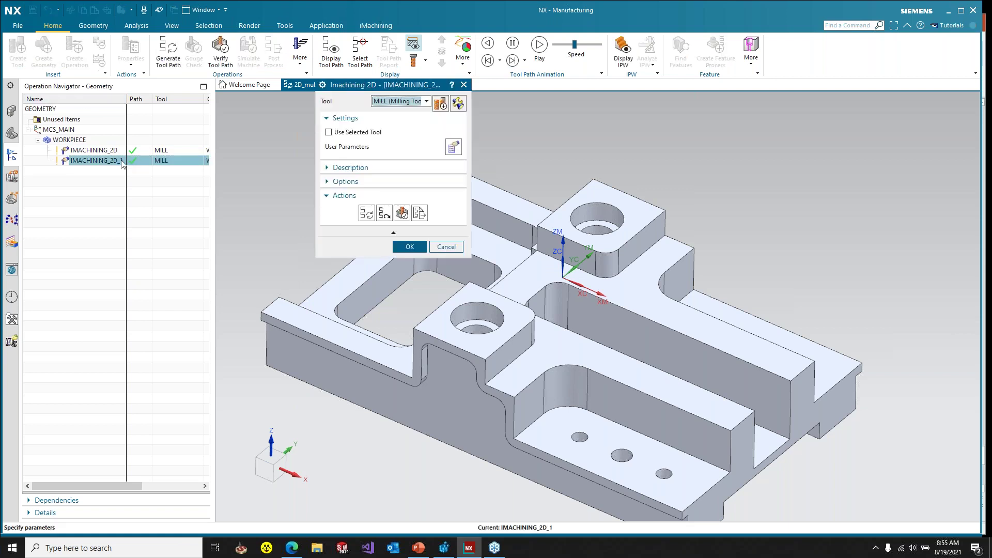
{"action": "left_click", "coordinate": [454, 148]}
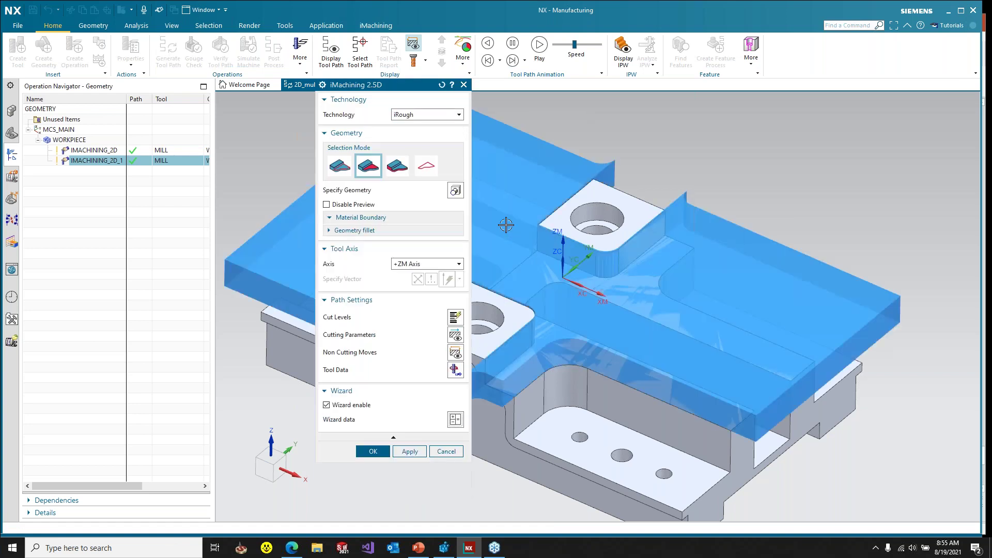
{"action": "left_click", "coordinate": [455, 418]}
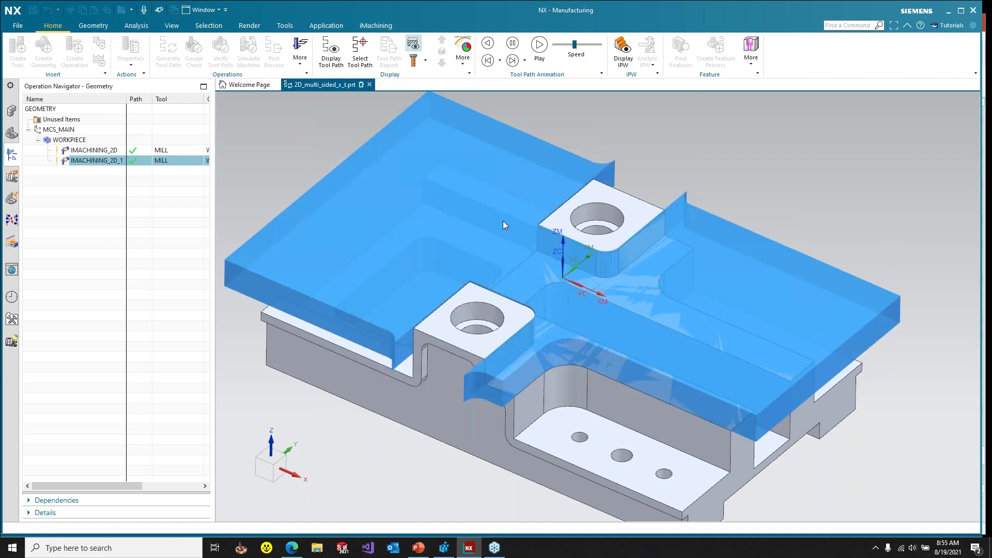
{"action": "left_click", "coordinate": [443, 103]}
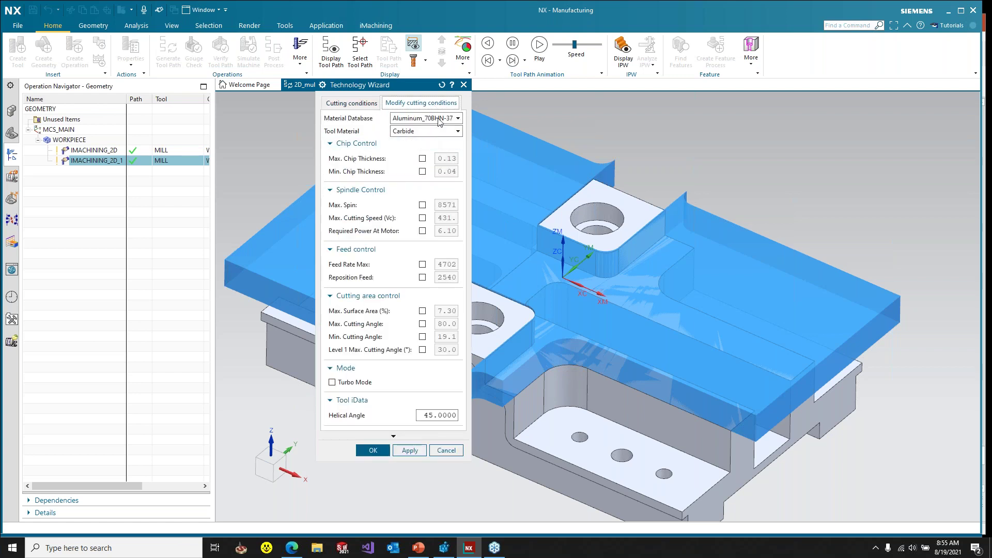
- Review the Material Database, Tool Material and Helical Angle settings, and leave the wizard and iMachining 2.5D parameters without changes
{"action": "left_click", "coordinate": [440, 118]}
{"action": "left_click", "coordinate": [366, 125]}
{"action": "left_click", "coordinate": [435, 131]}
{"action": "left_click", "coordinate": [443, 433]}
{"action": "mouse_move", "coordinate": [421, 416]}
{"action": "left_mouse_down"}
{"action": "mouse_move", "coordinate": [471, 416]}
{"action": "mouse_move", "coordinate": [414, 414]}
{"action": "left_mouse_up"}
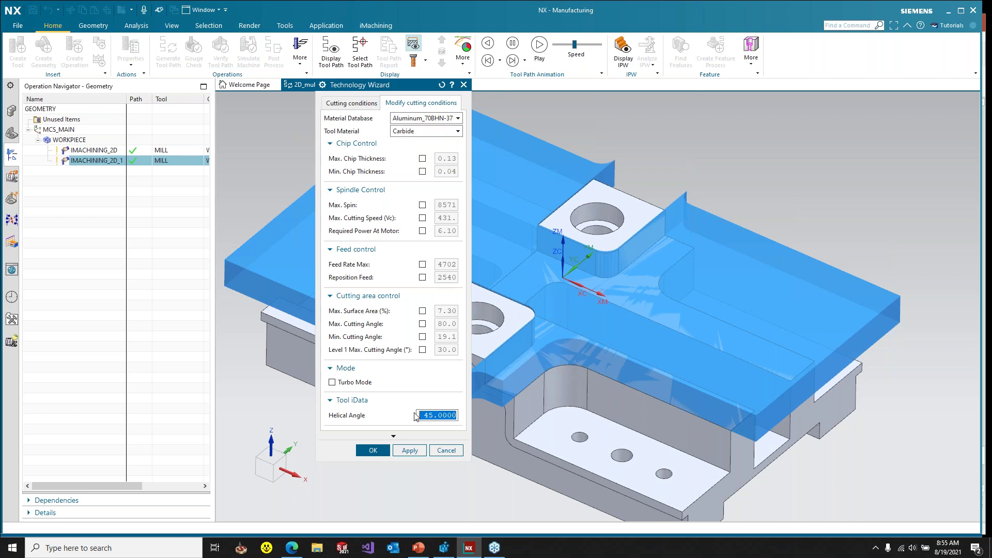
{"action": "left_click", "coordinate": [439, 416]}
{"action": "left_click", "coordinate": [452, 454]}
{"action": "left_click", "coordinate": [451, 453]}
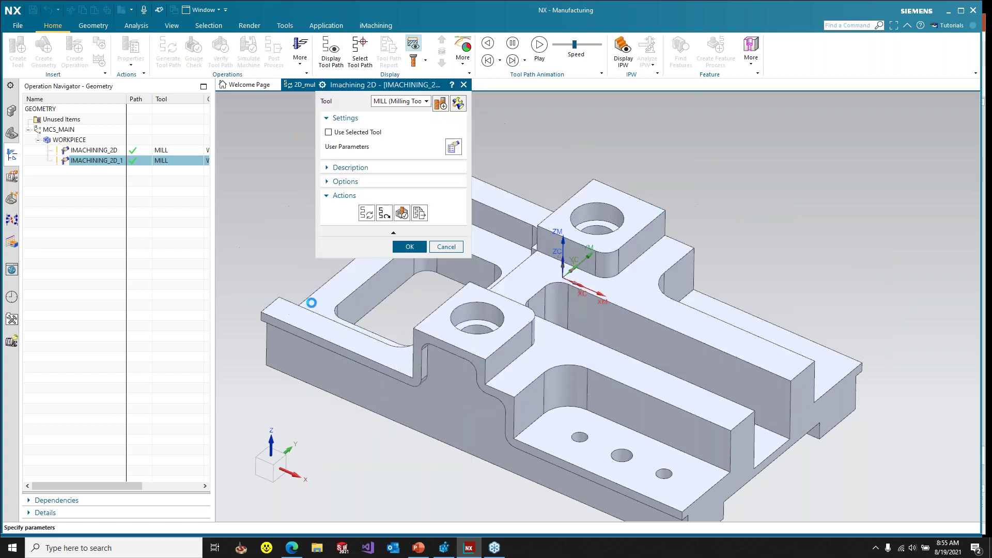
{"action": "left_click", "coordinate": [938, 359]}
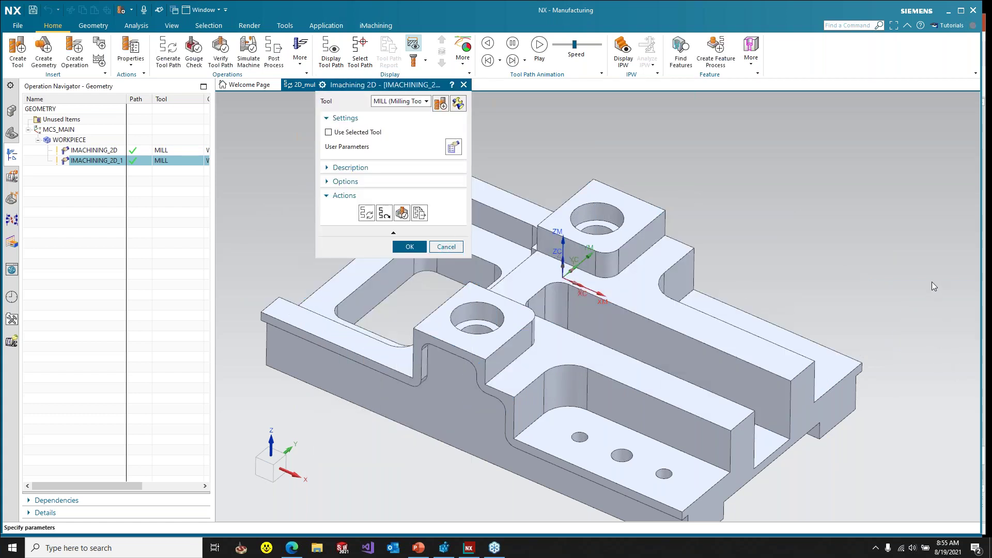